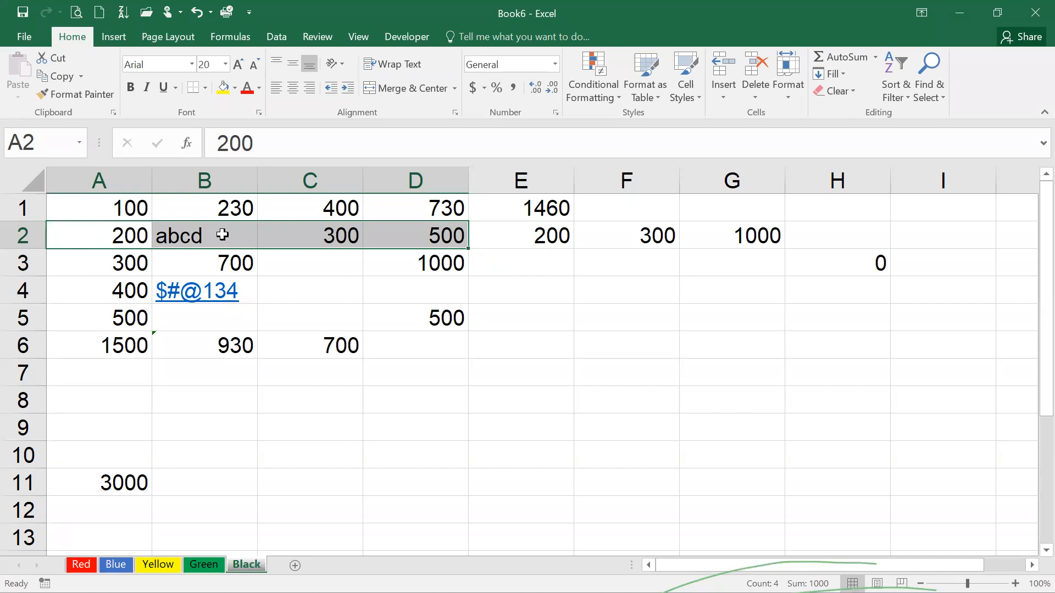
Name the selected range A2:D2 "west"
click(55, 144)
text(west)
key(Return)
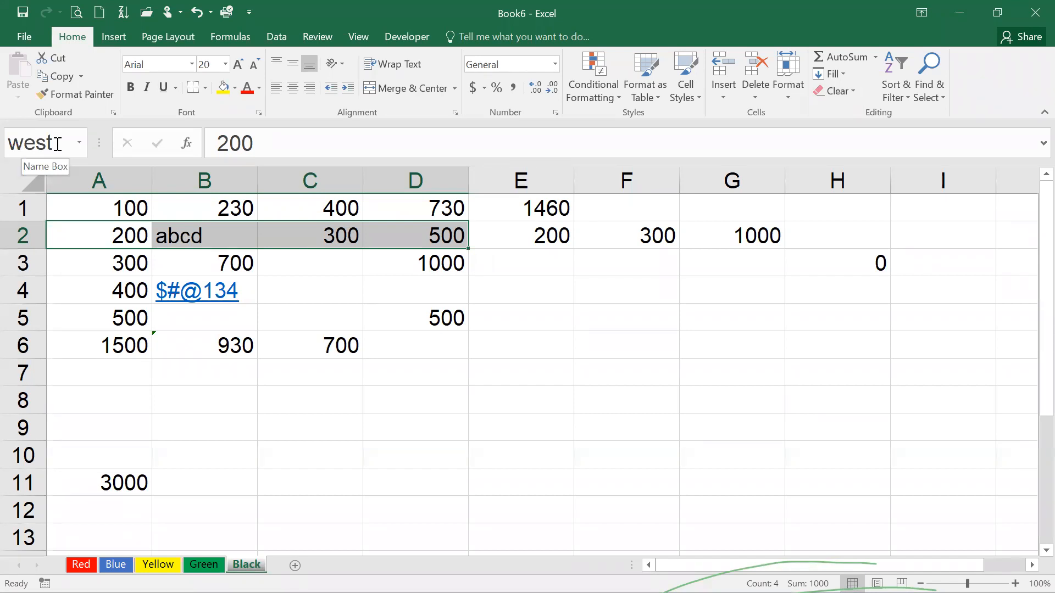
key(Tab)
click(342, 378)
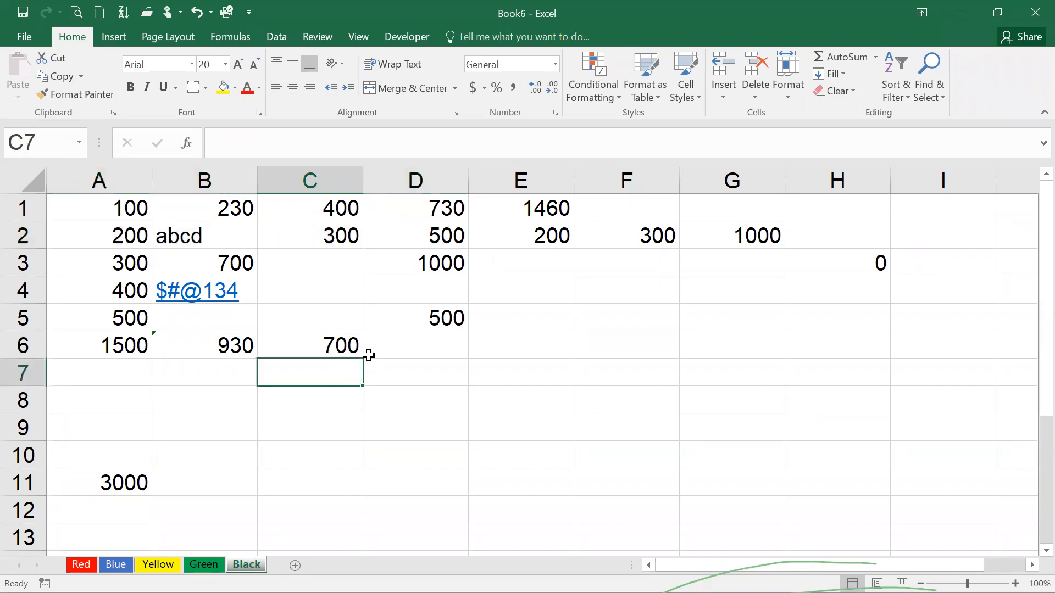
Replace the contents of cell E2 with the formula =SUM(west)
click(497, 237)
key(Delete)
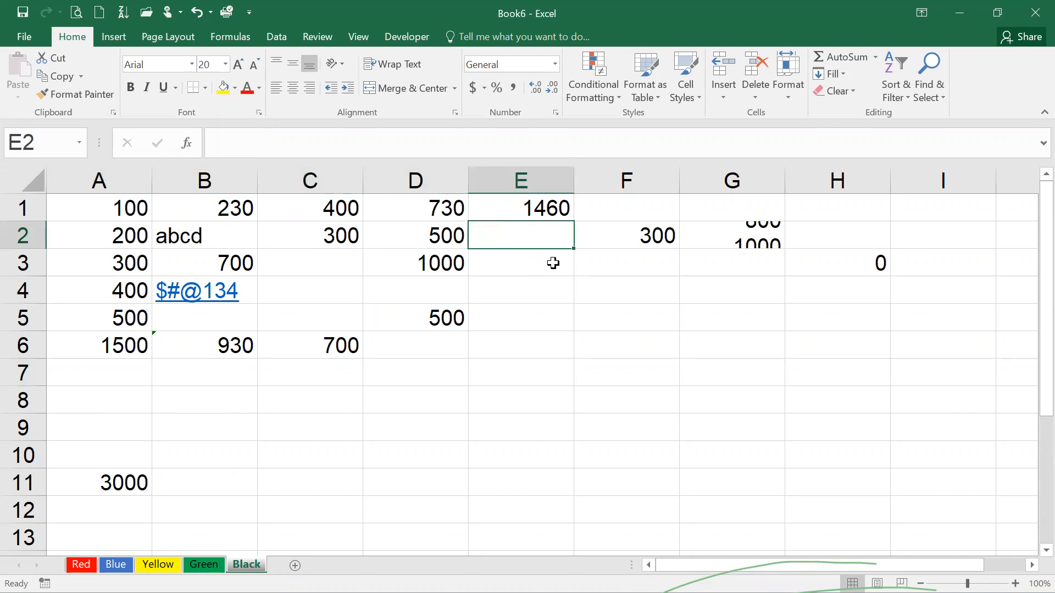
text(=s)
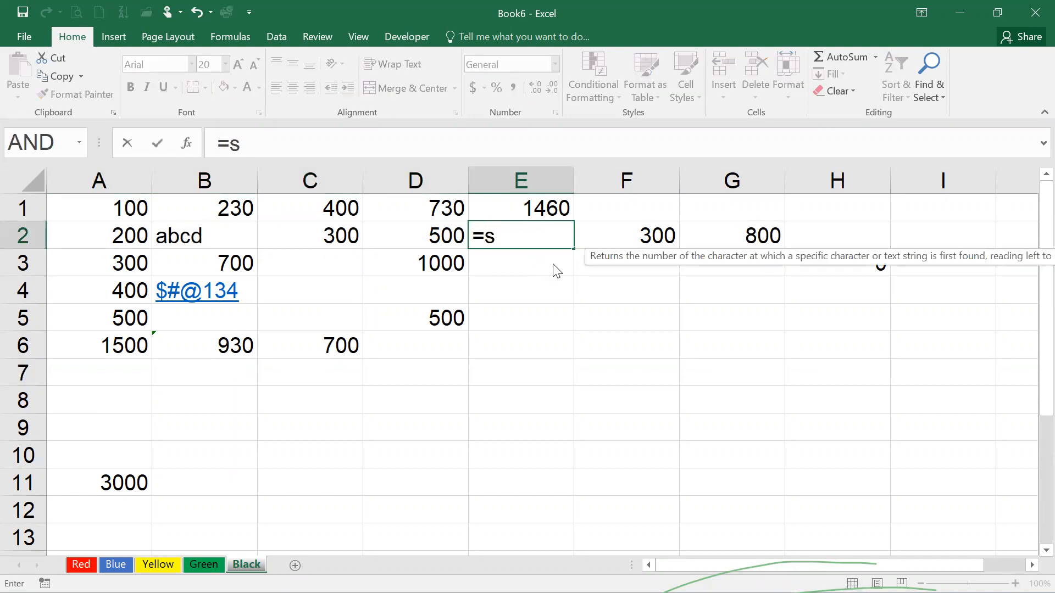
text(um)
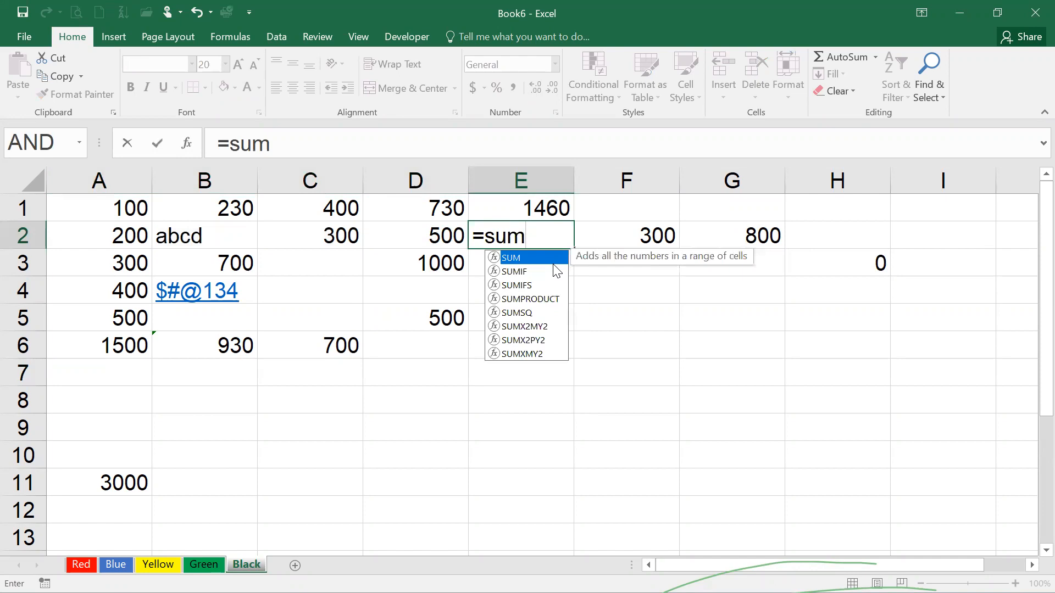
text((wes)
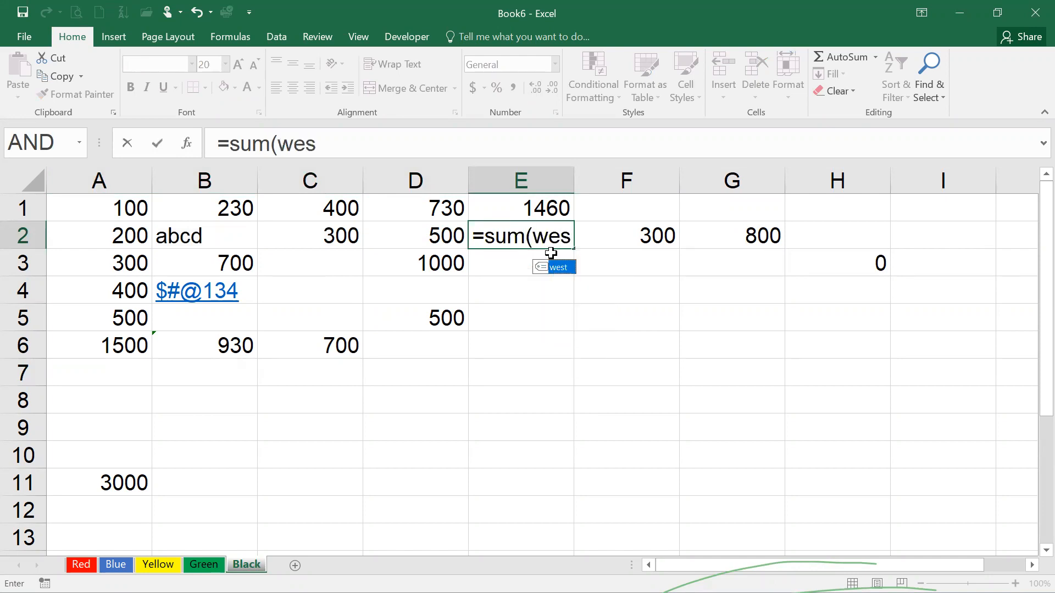
key(Return)
key(Up)
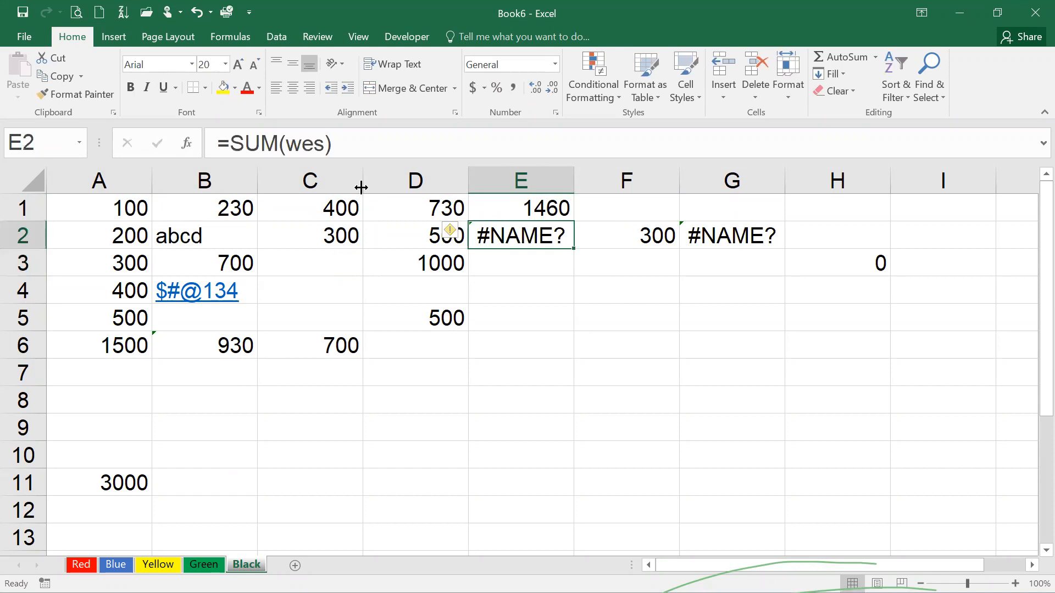
click(320, 144)
text(t)
key(Return)
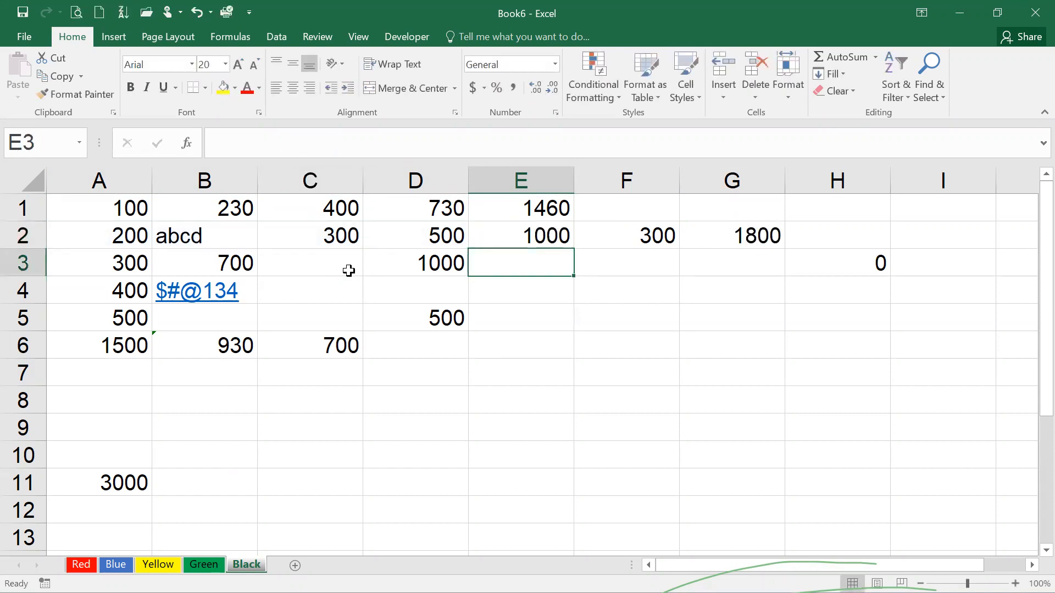
Inspect the formula in E2 to see which cells the name west refers to, without changing it
double_click(540, 228)
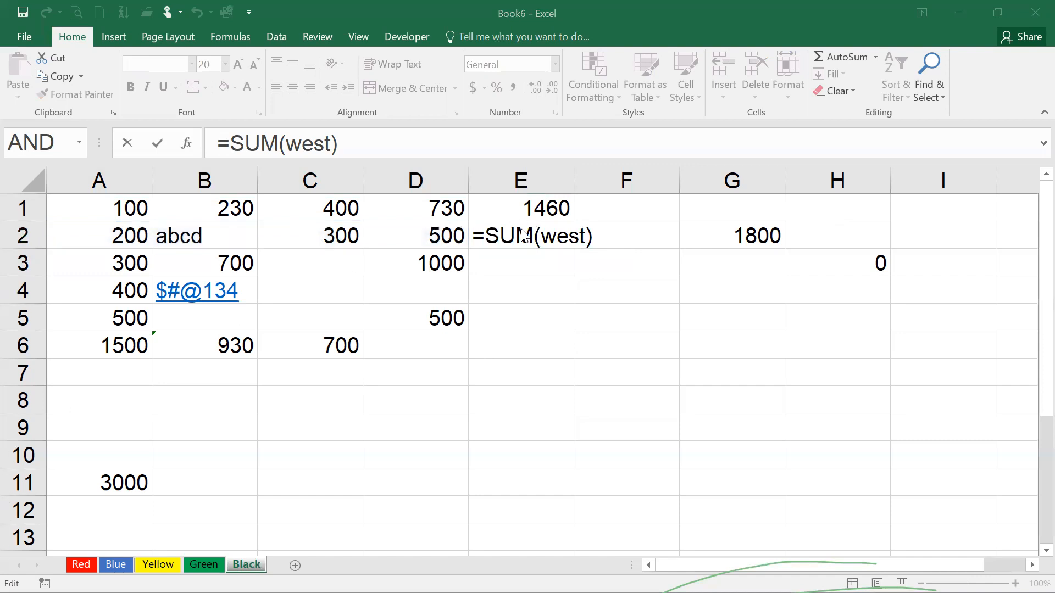
click(503, 233)
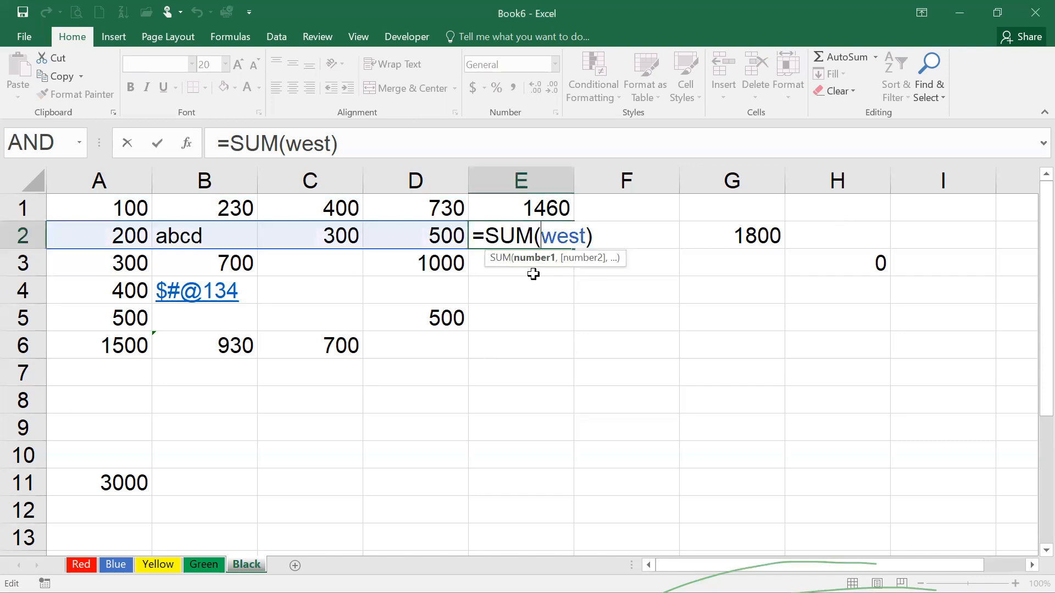
key(Return)
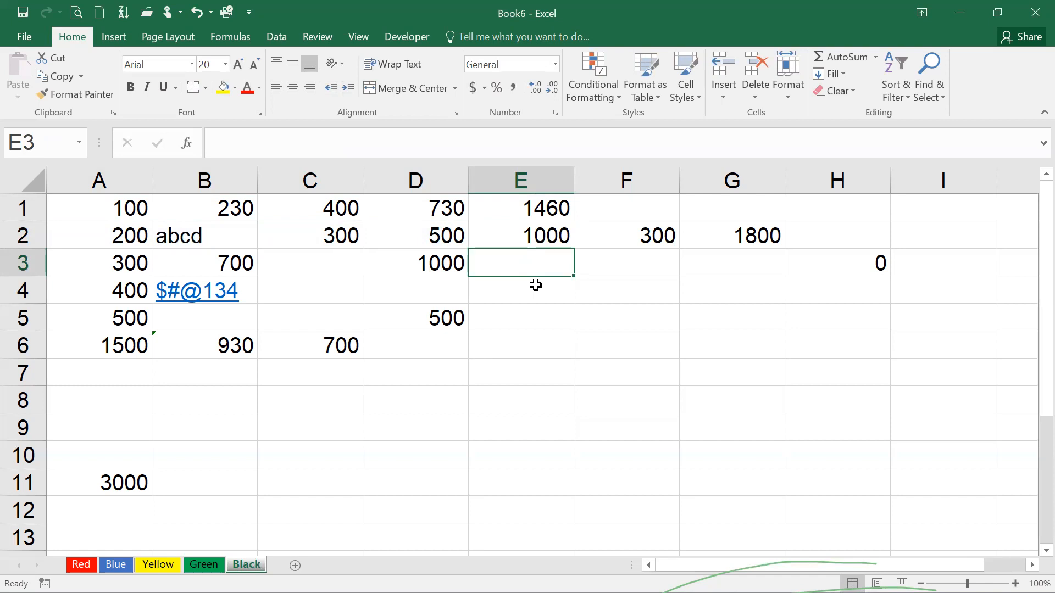
click(531, 231)
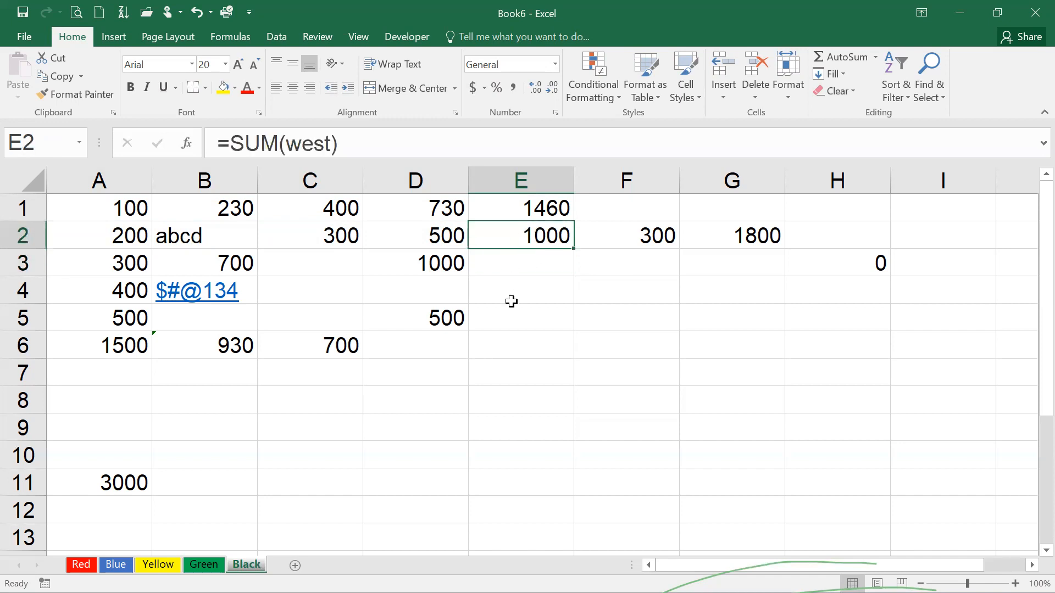
Copy the sum formula from B6 into F6 to compare its references with E2's named range, and clear F6
click(219, 345)
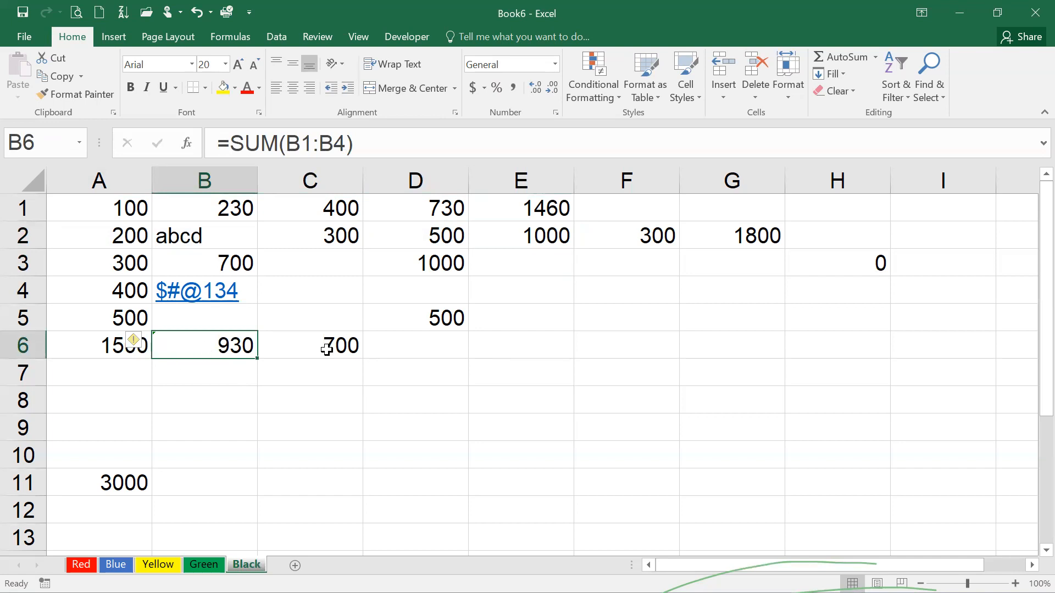
click(632, 348)
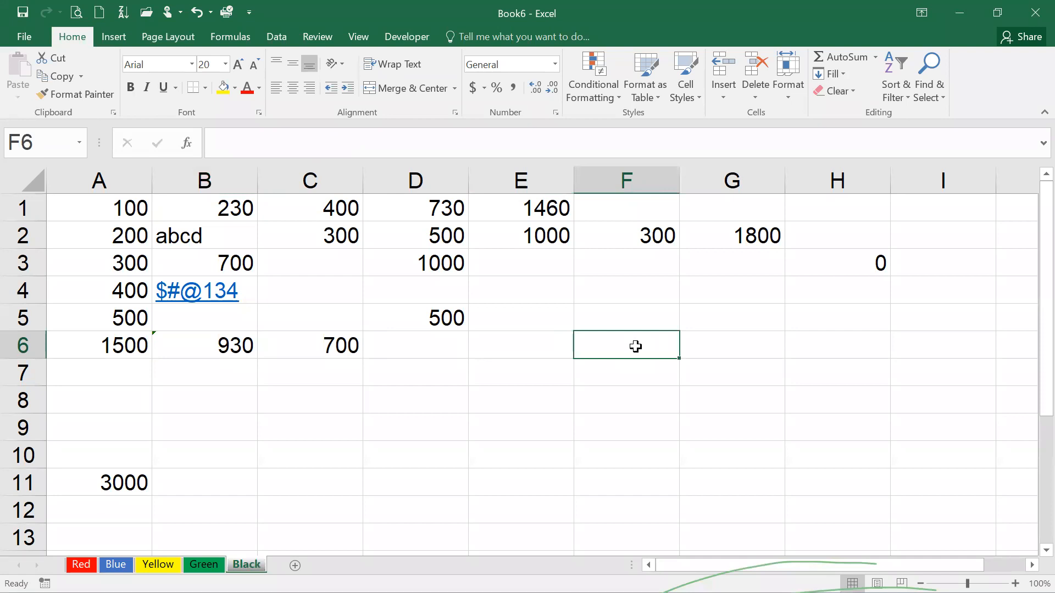
click(233, 338)
key(ctrl+c)
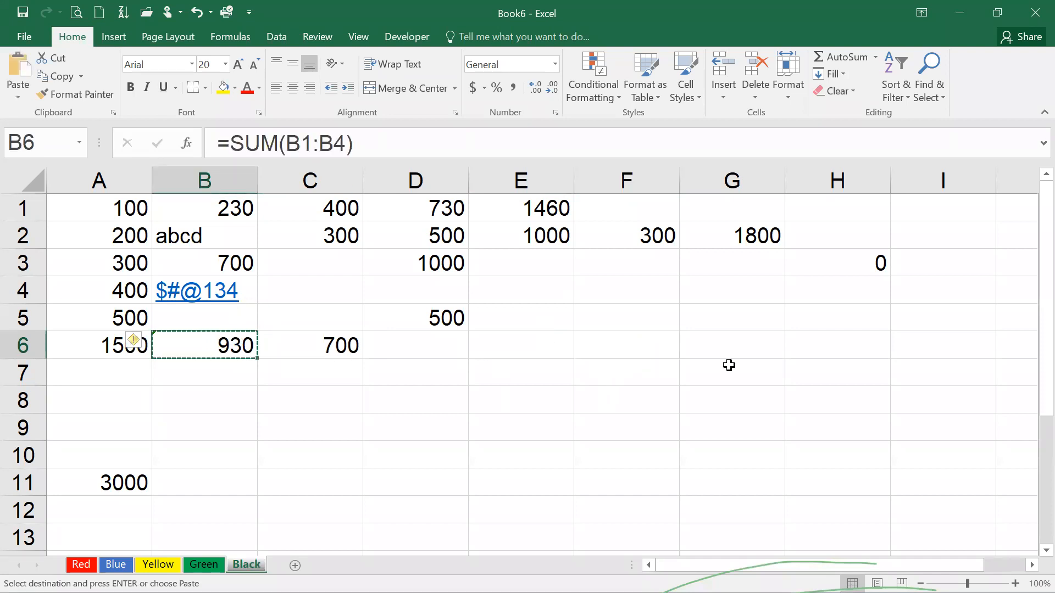
click(659, 350)
key(ctrl+v)
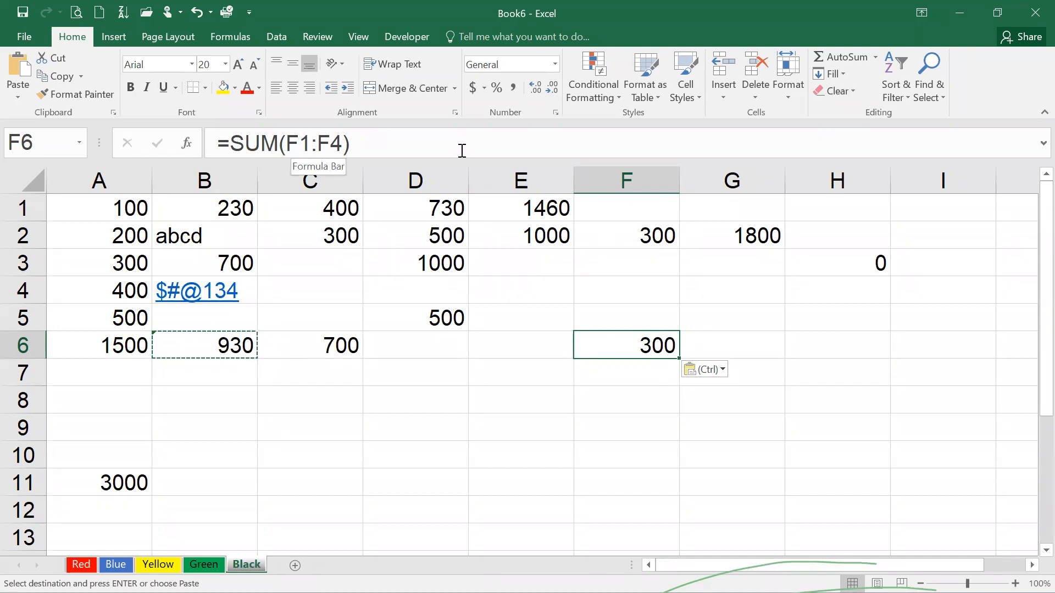
key(Delete)
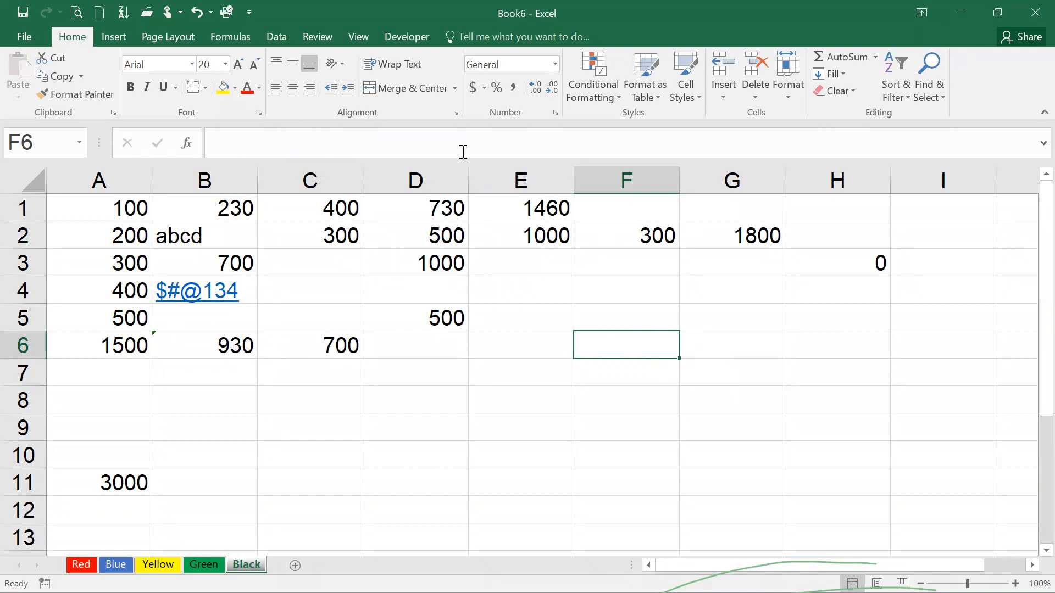
click(496, 227)
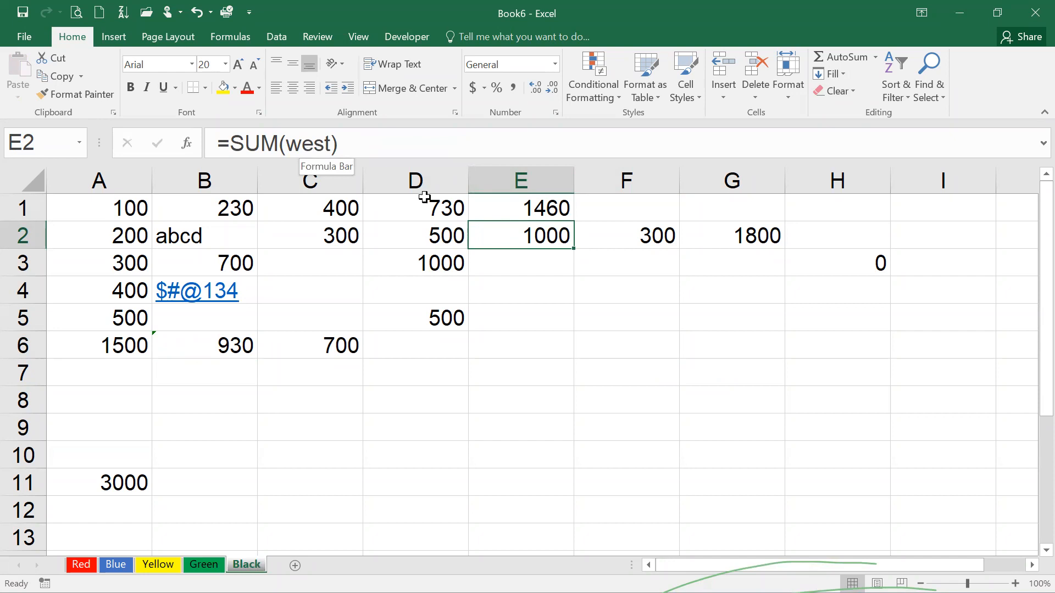
Enter the formula =SUM(west) in cell B11
double_click(220, 480)
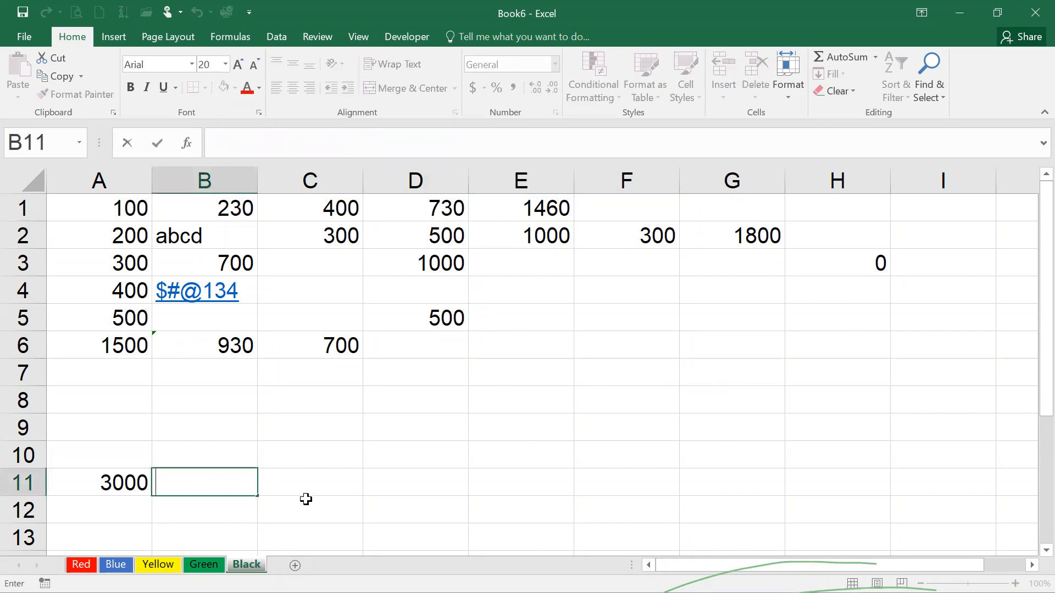
text(=s)
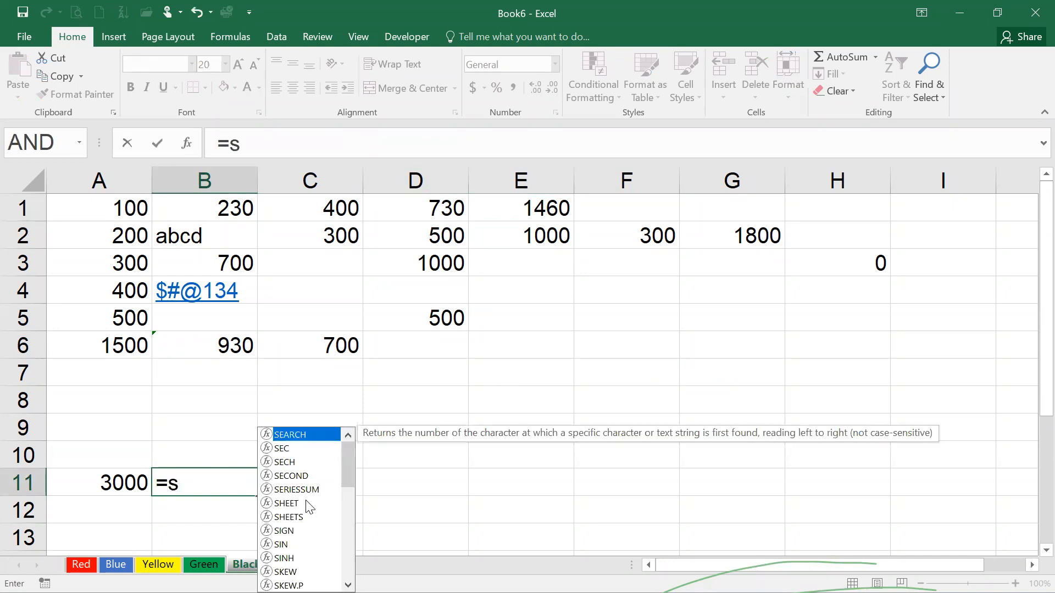
text(um(west)
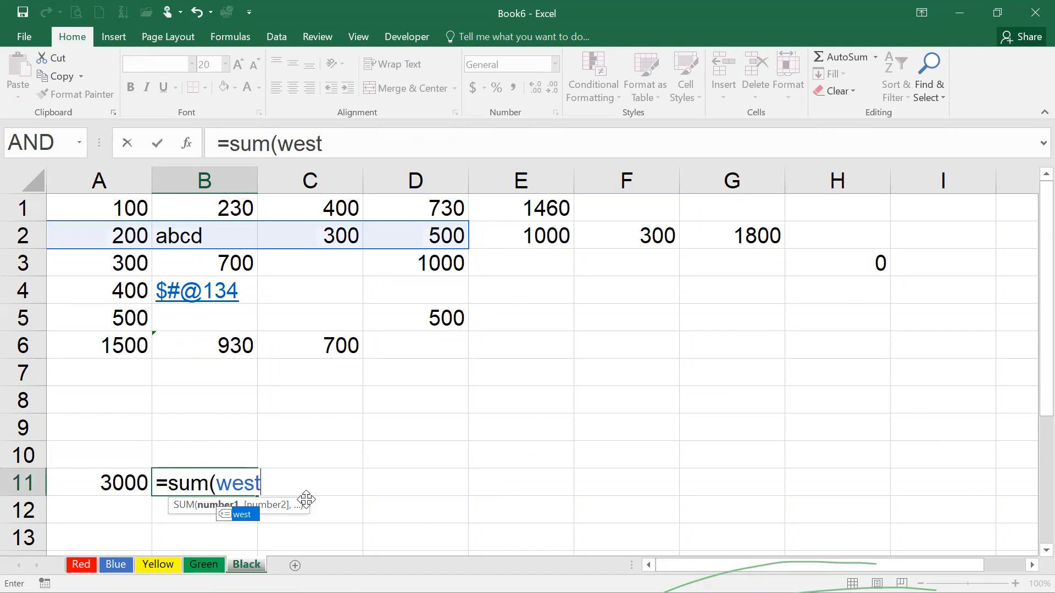
text())
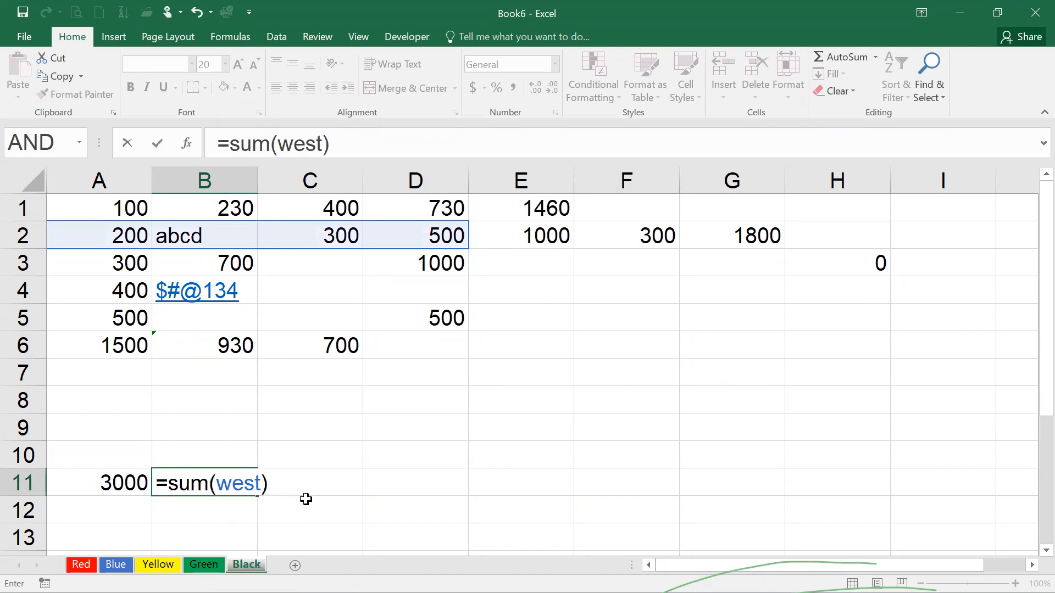
key(Return)
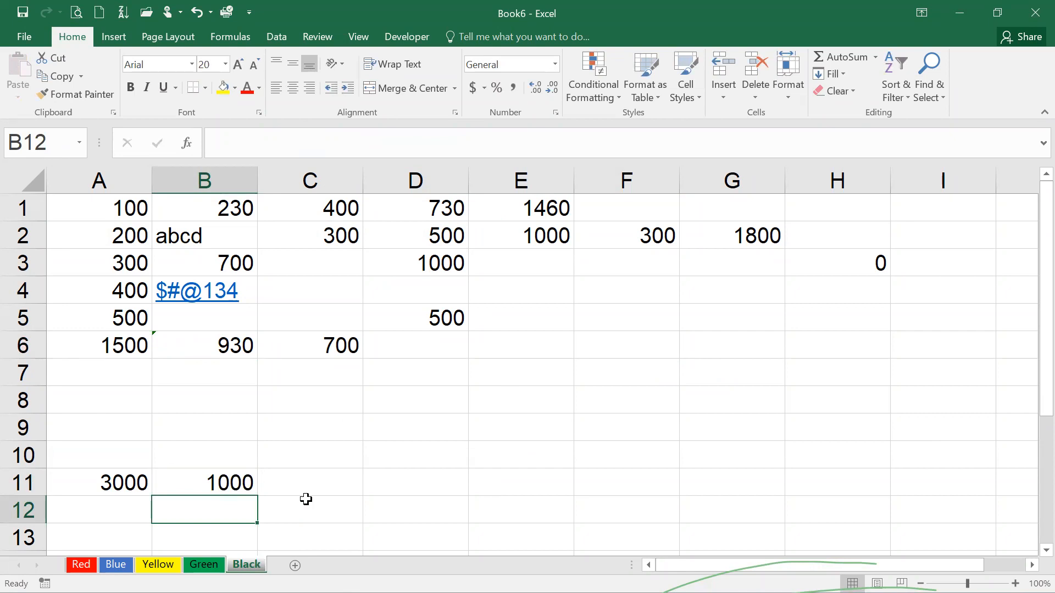
Check which cells the formula in B11 references, leaving the formula as it is
click(221, 484)
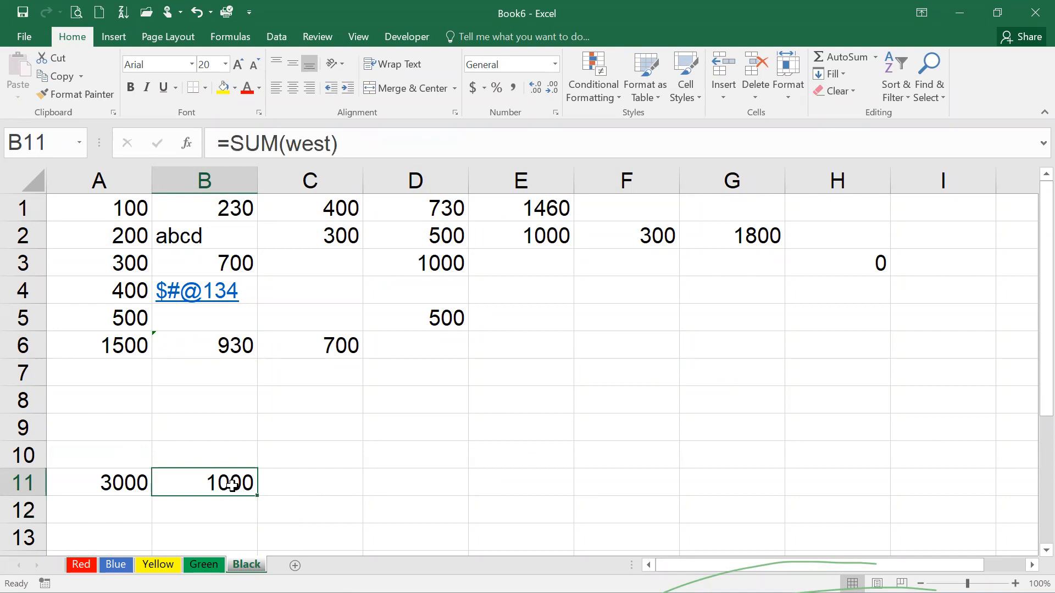
double_click(223, 484)
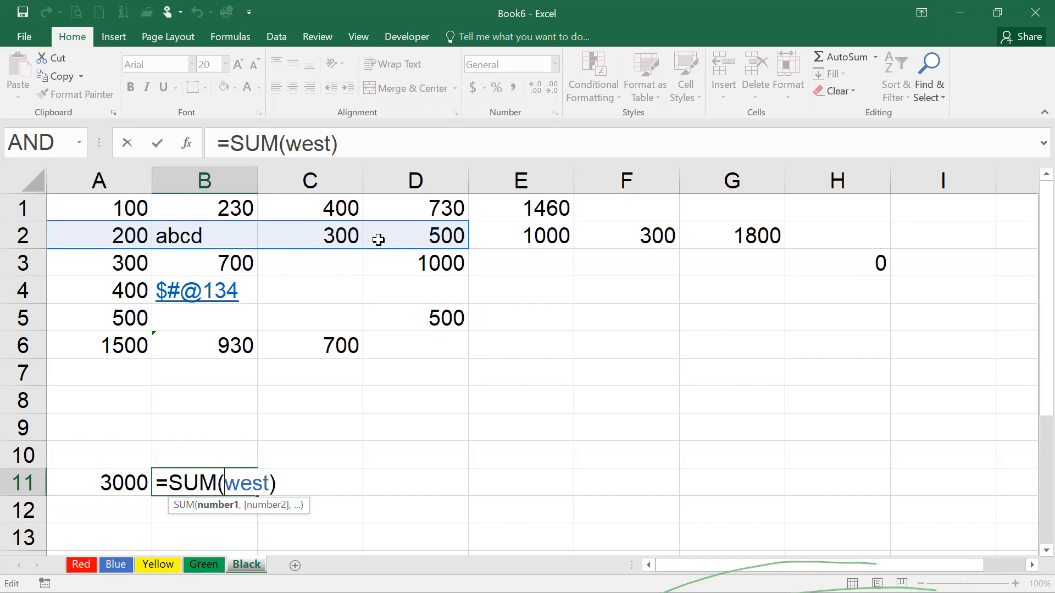
key(ctrl+Return)
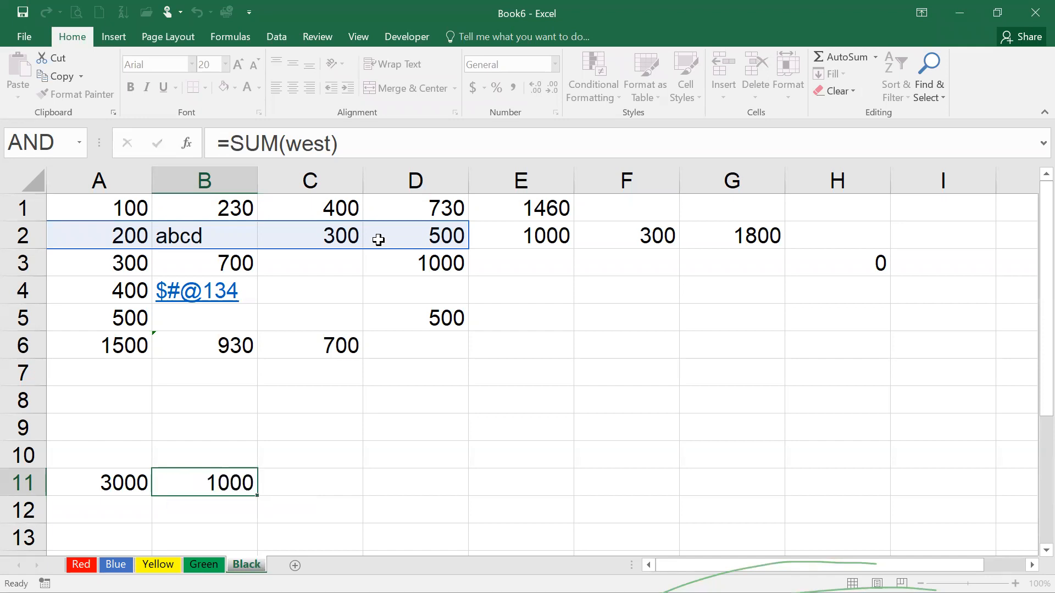
Enter the formula =SUM(west) in cell E11 and reselect that cell
click(547, 483)
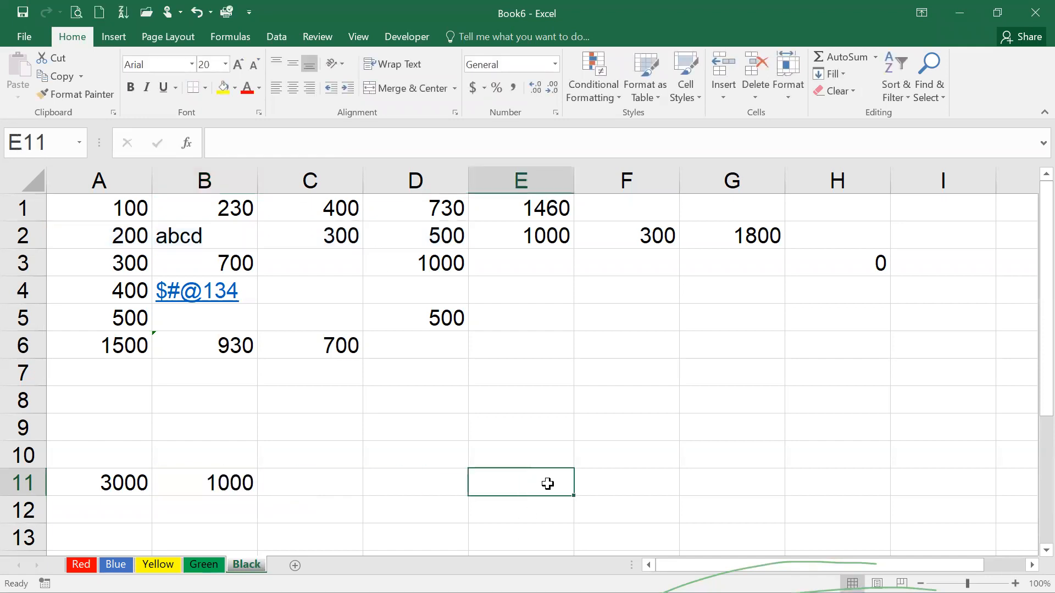
text(=sum)
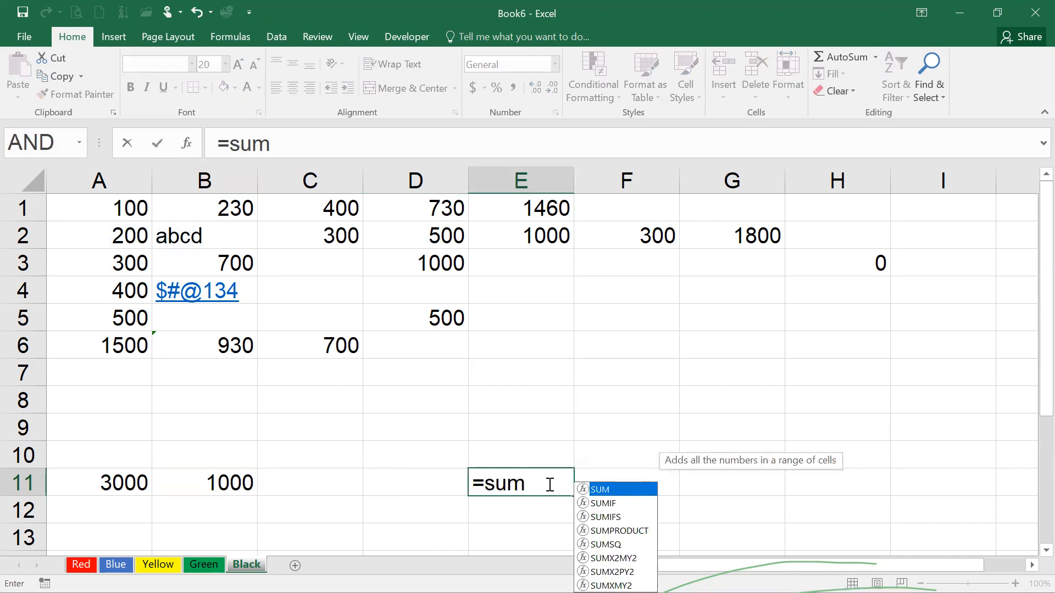
text((west))
key(Return)
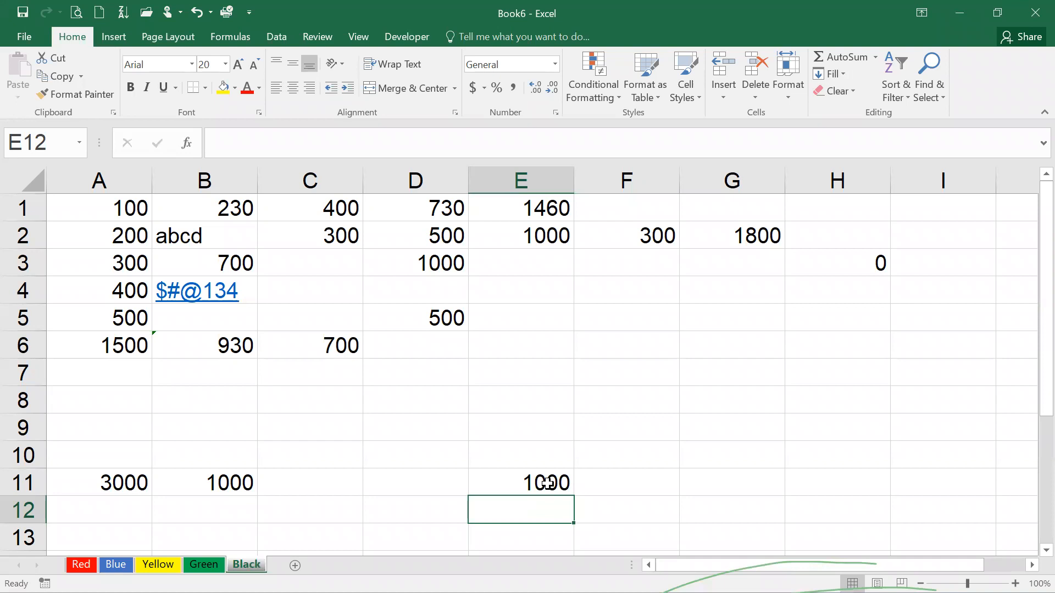
click(547, 483)
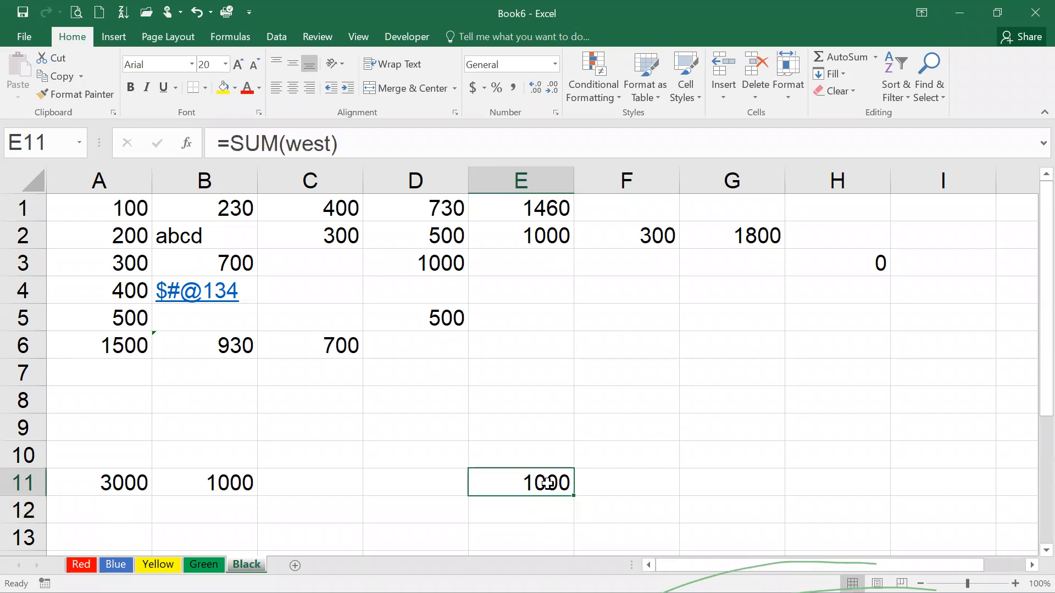
Review the workbook's defined names and examine the cell range assigned to east, keeping its definition
click(220, 38)
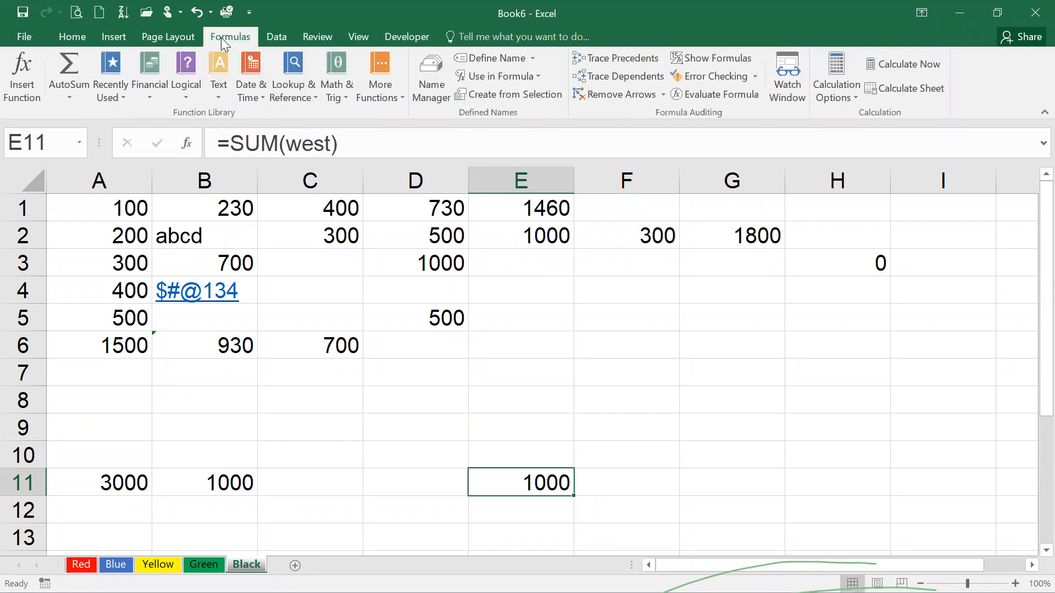
click(430, 92)
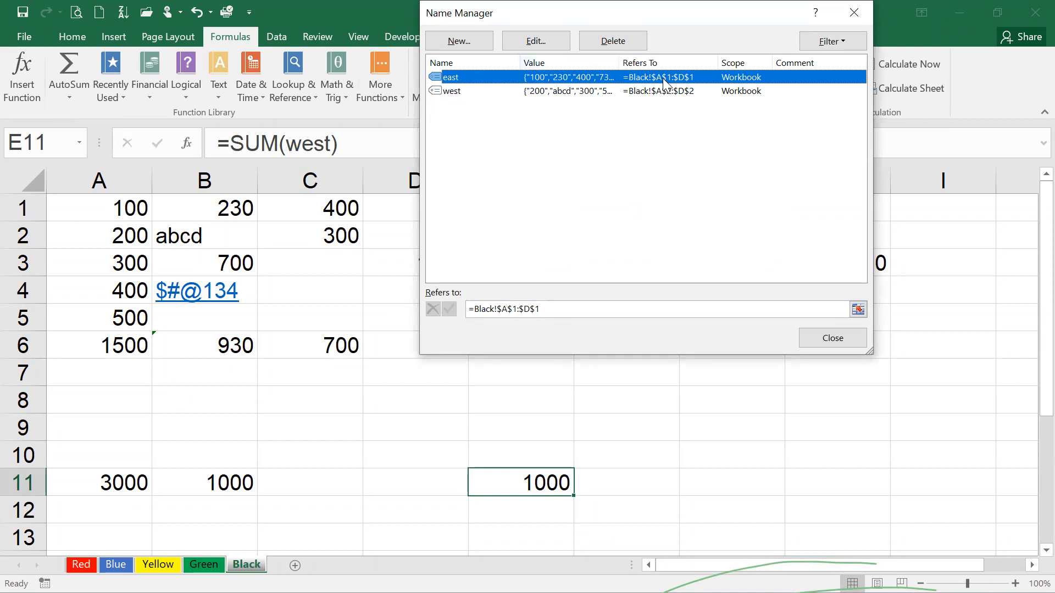
click(535, 39)
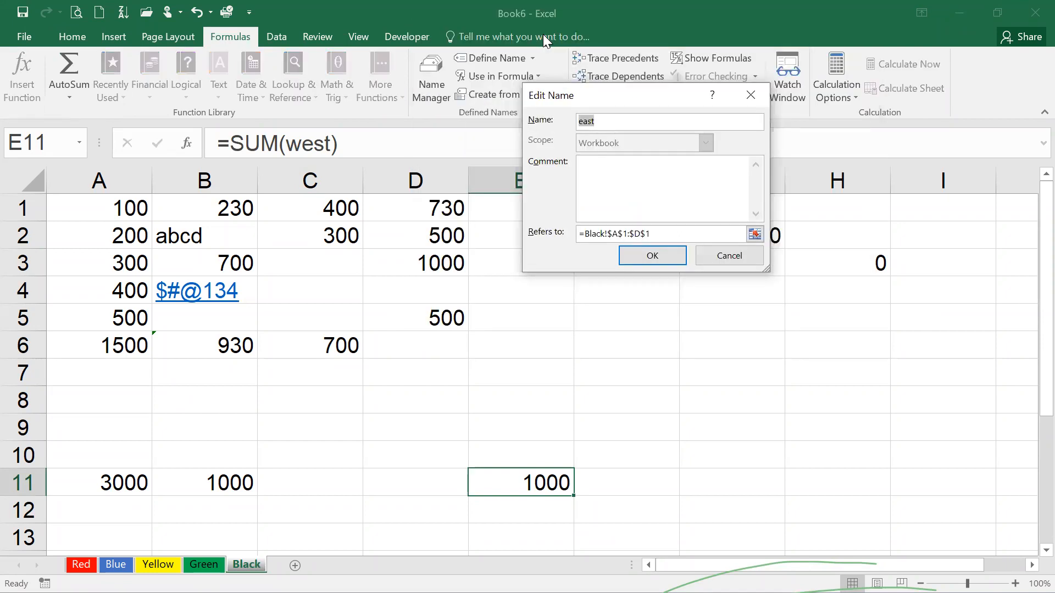
click(682, 232)
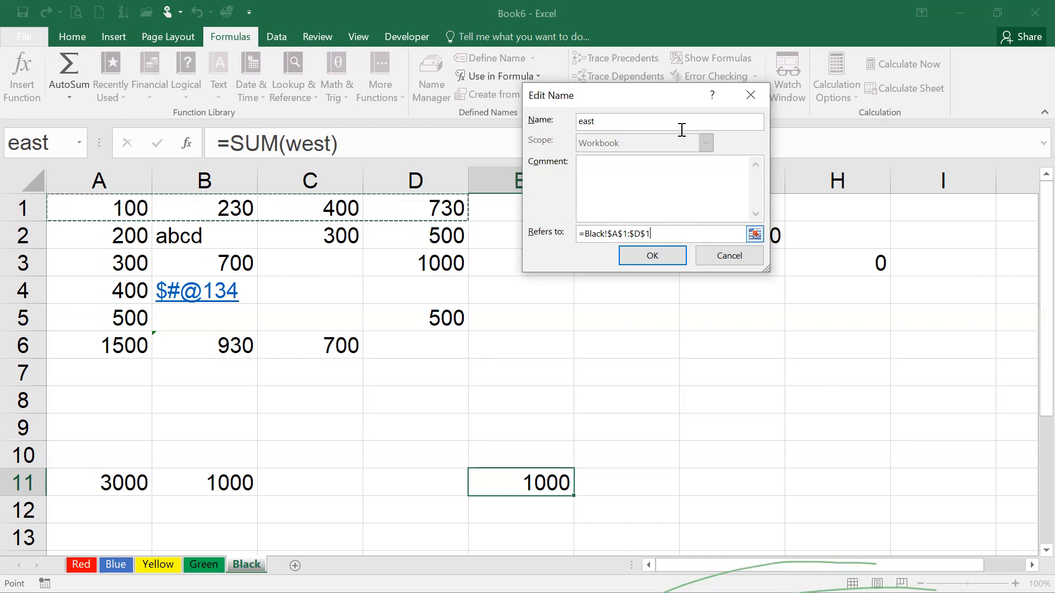
click(652, 257)
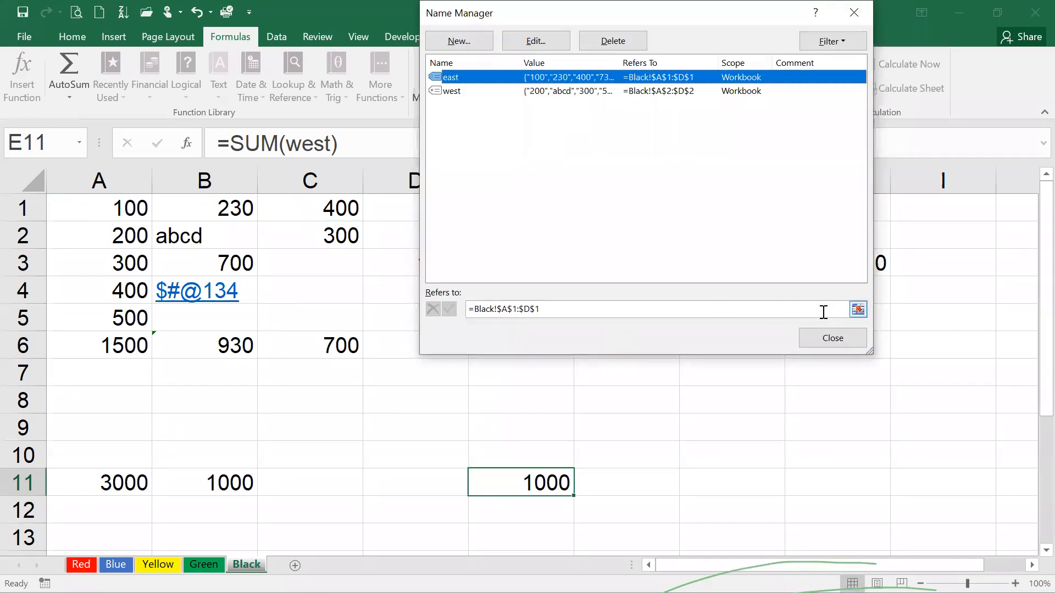
Close the list of defined names and select the empty cell E3 on the sheet
click(839, 338)
click(534, 374)
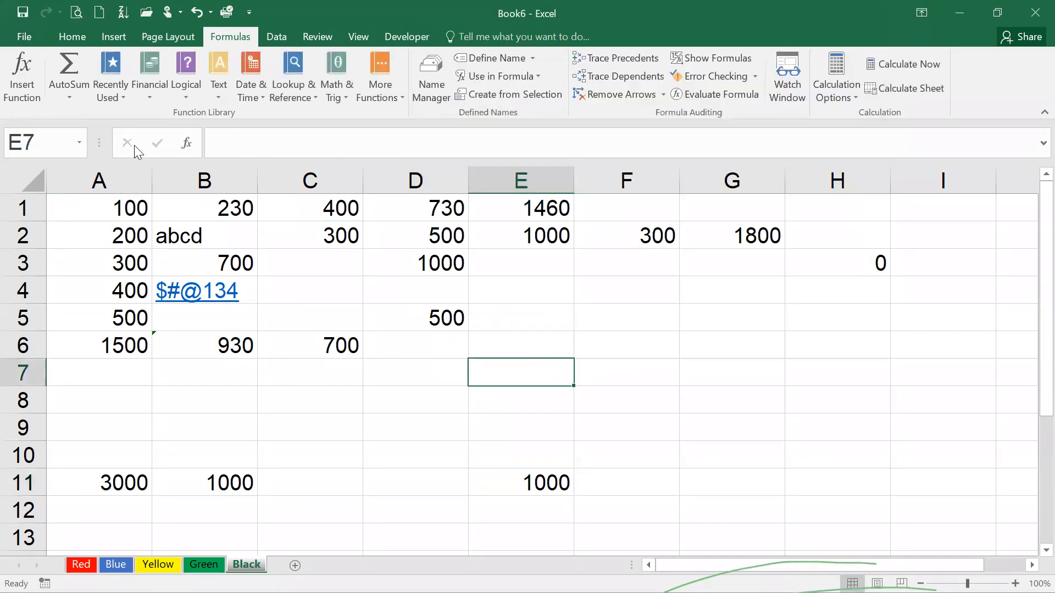
click(71, 36)
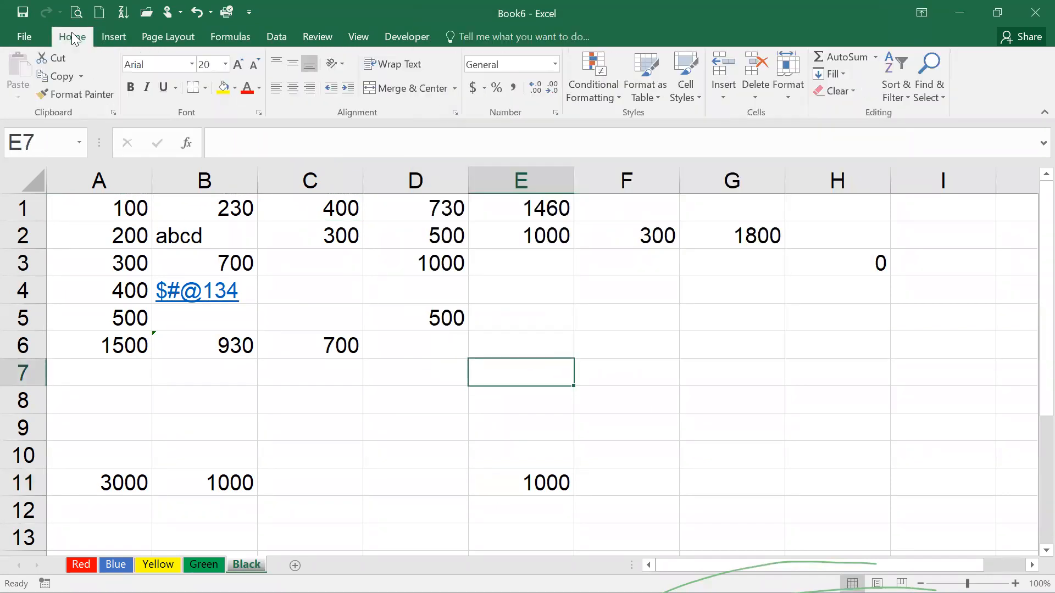
click(530, 239)
click(526, 254)
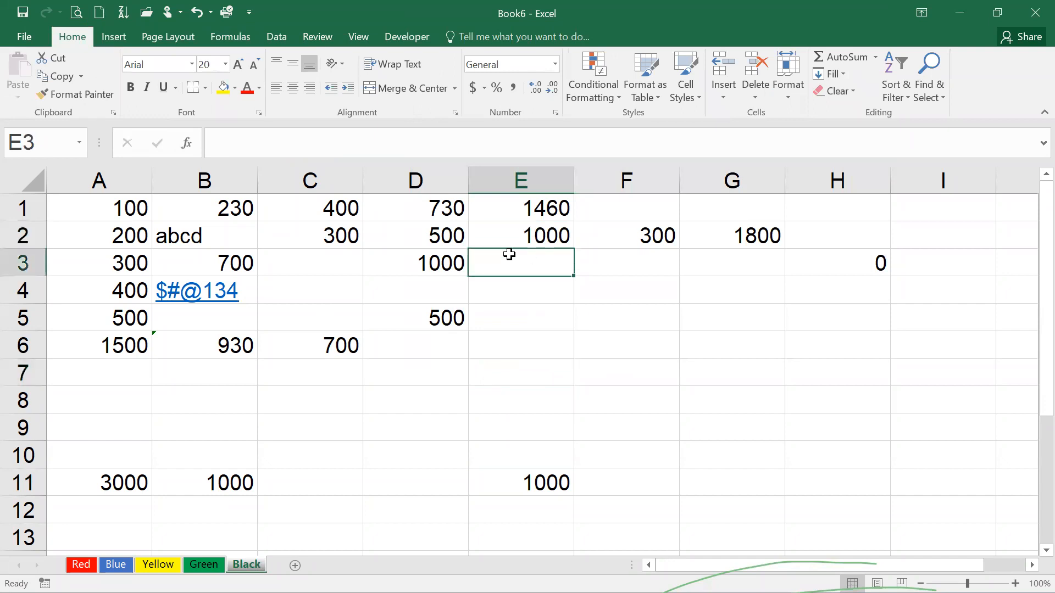
Reopen the list of defined names, inspect the full definition of east, and close everything without altering it
click(236, 37)
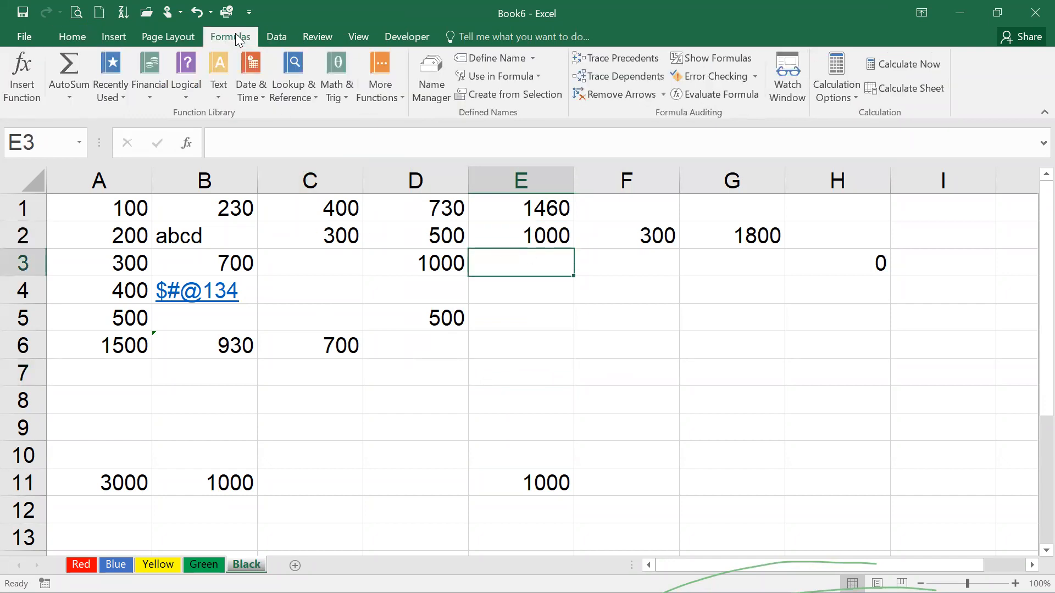
click(435, 85)
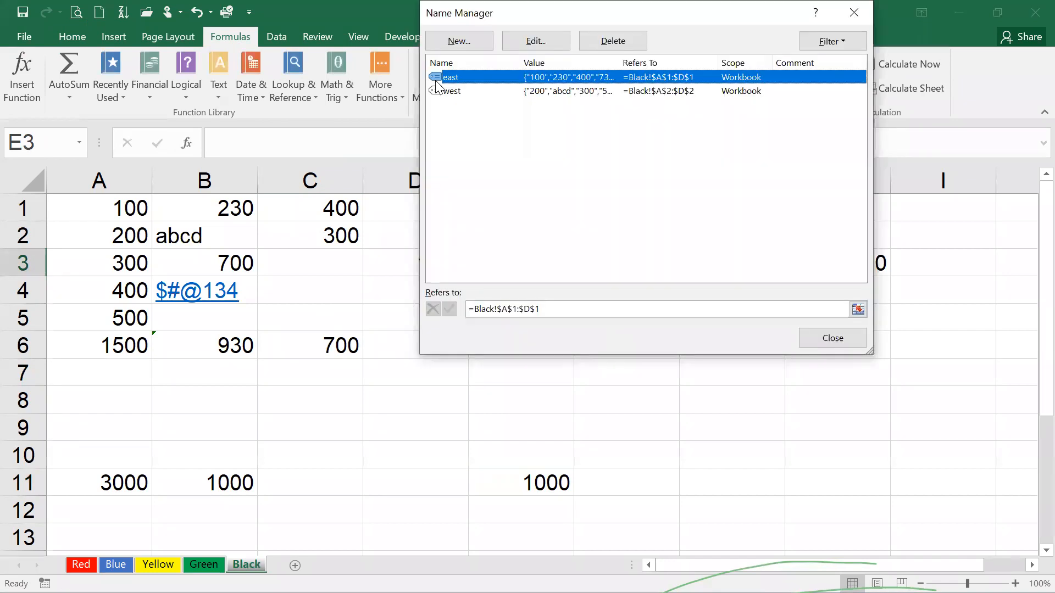
click(476, 94)
double_click(473, 79)
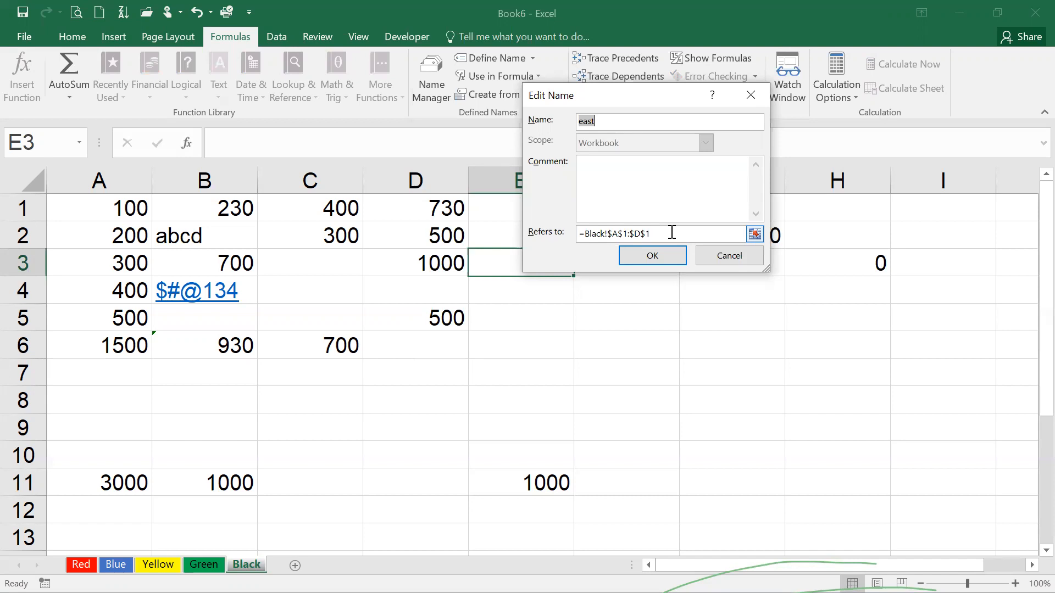
click(640, 256)
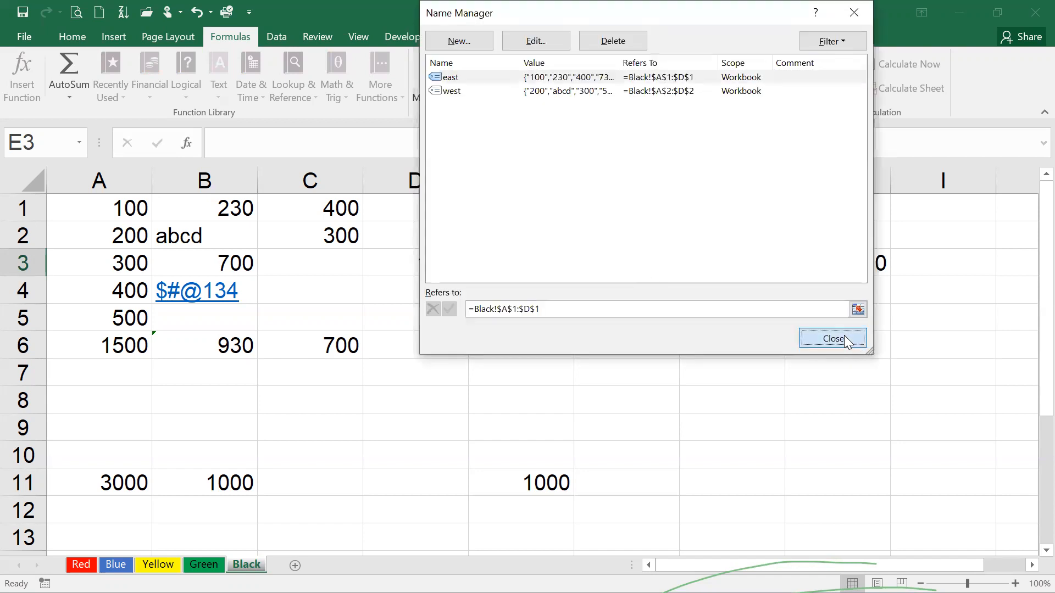
click(844, 338)
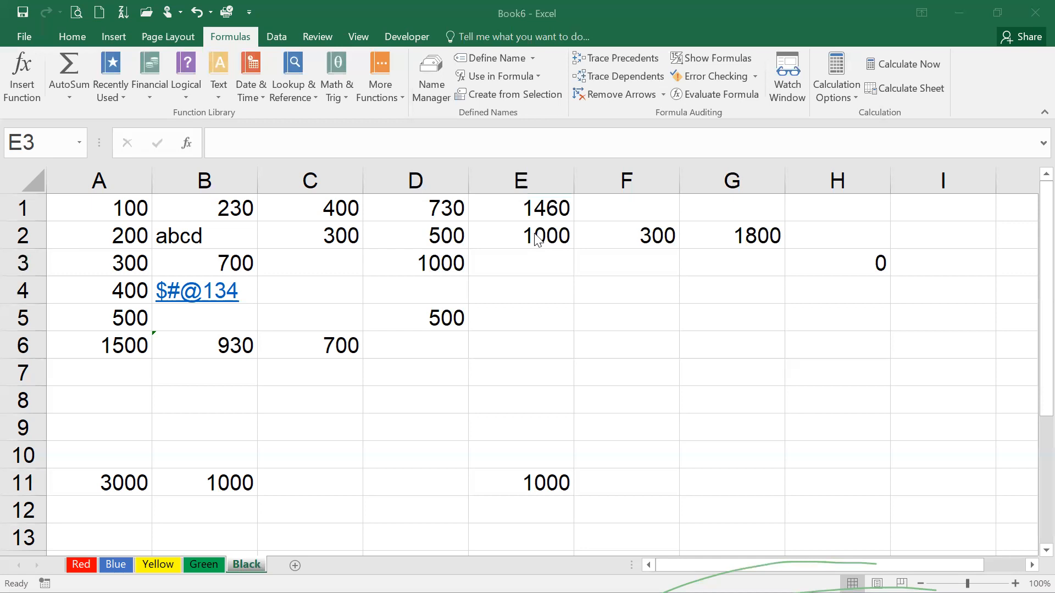
Compare the named-range formula in E1 with the cell-reference formulas in B6 and C6
click(525, 209)
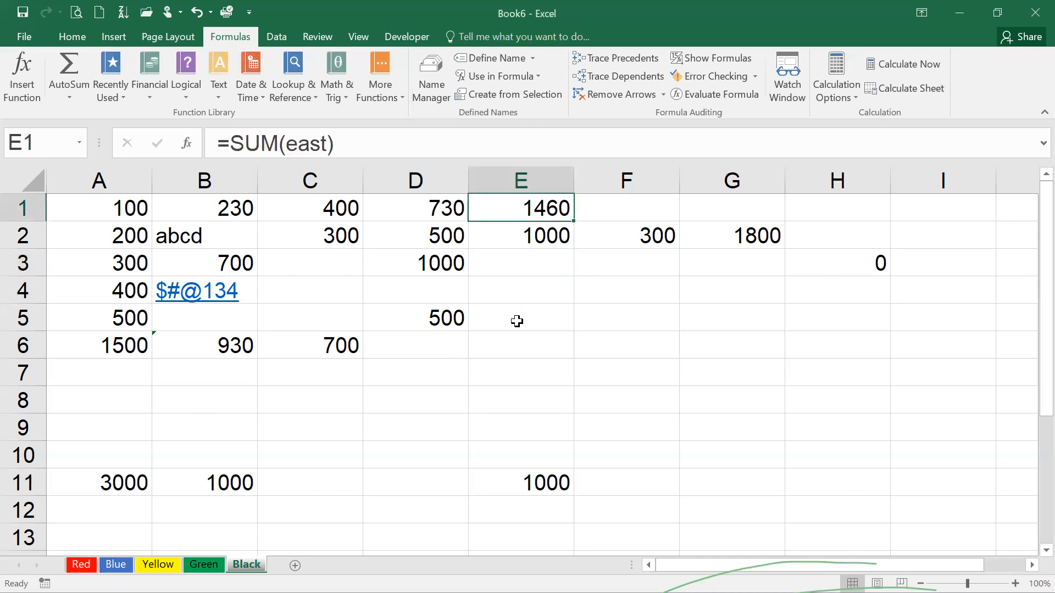
click(216, 350)
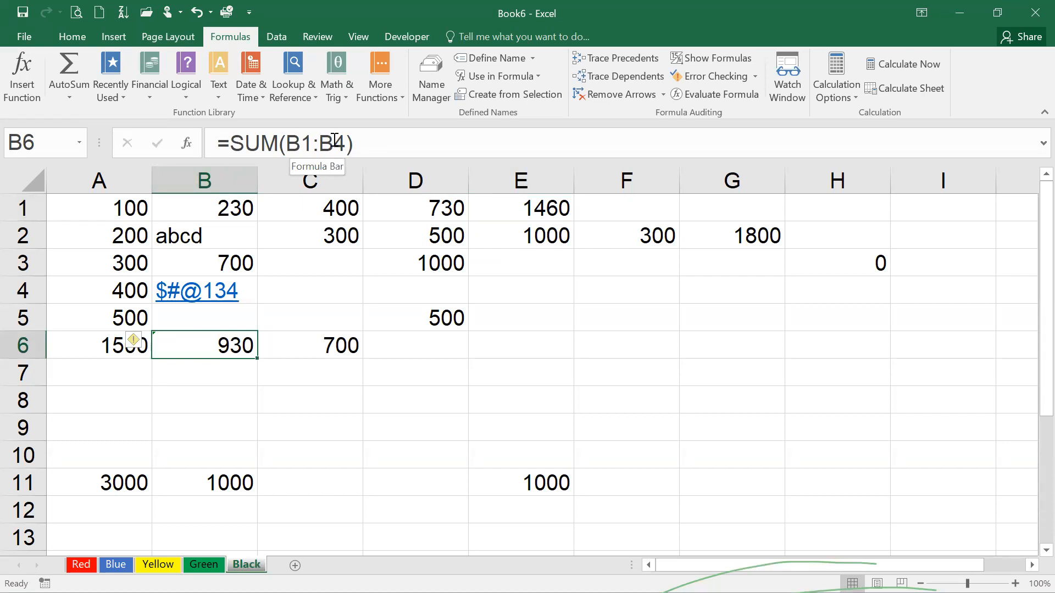
click(304, 345)
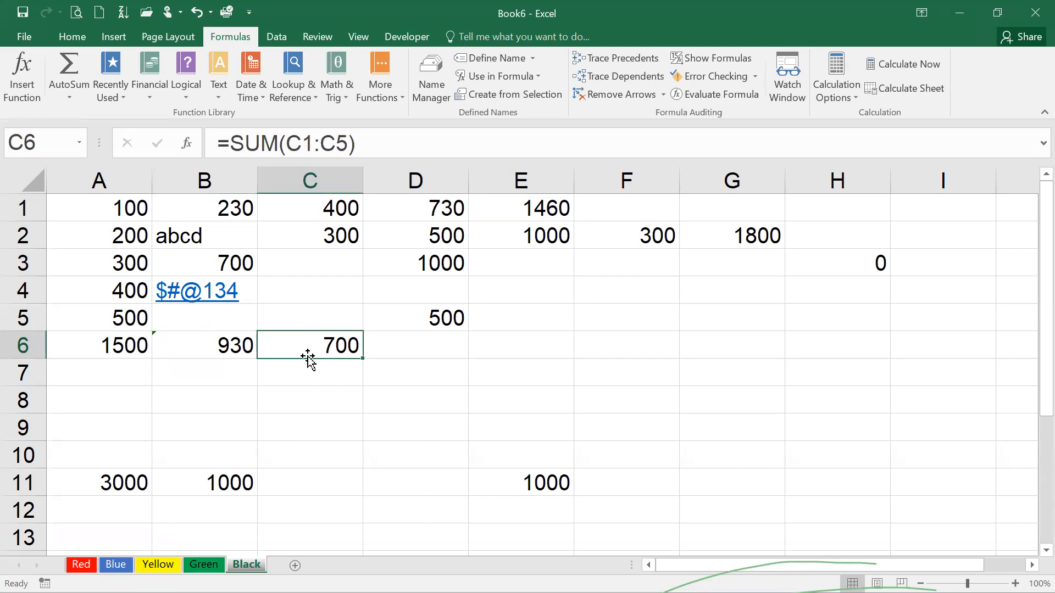
Enter the label "relative referencing" in cell D6, beside the column sums
click(435, 351)
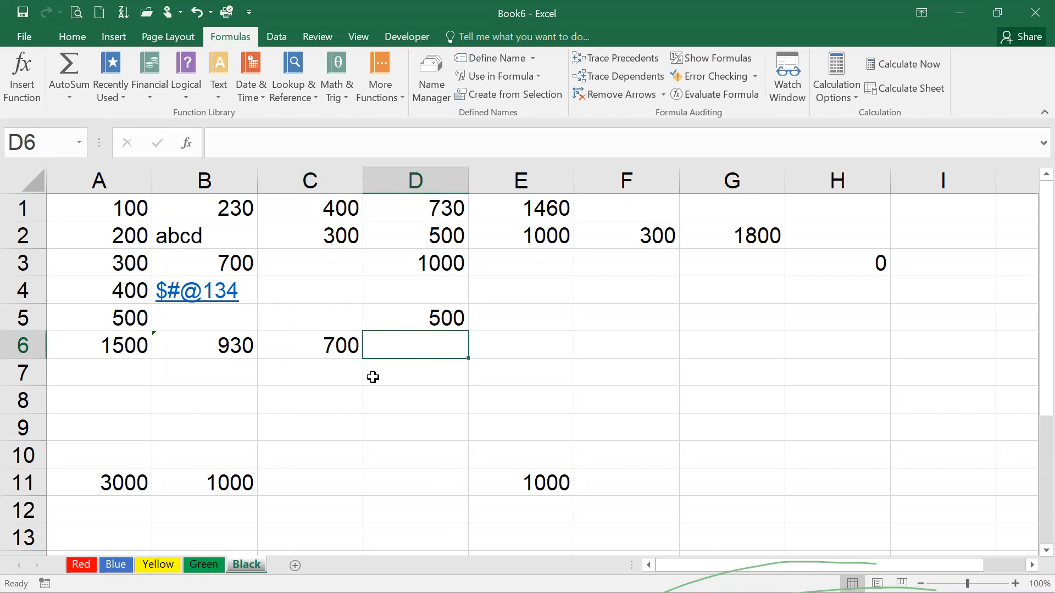
text(relat)
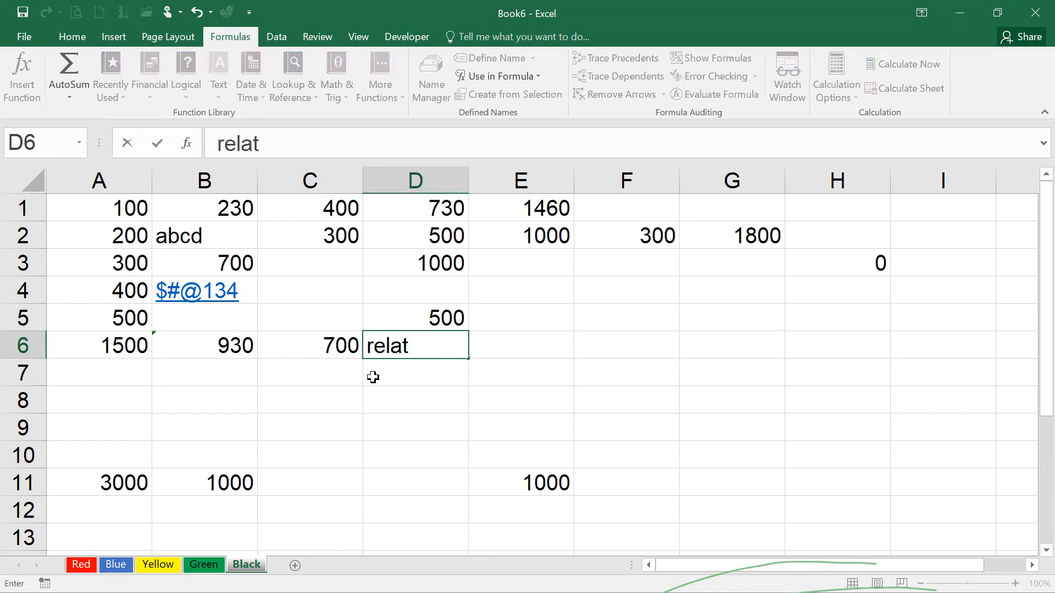
text(ive re)
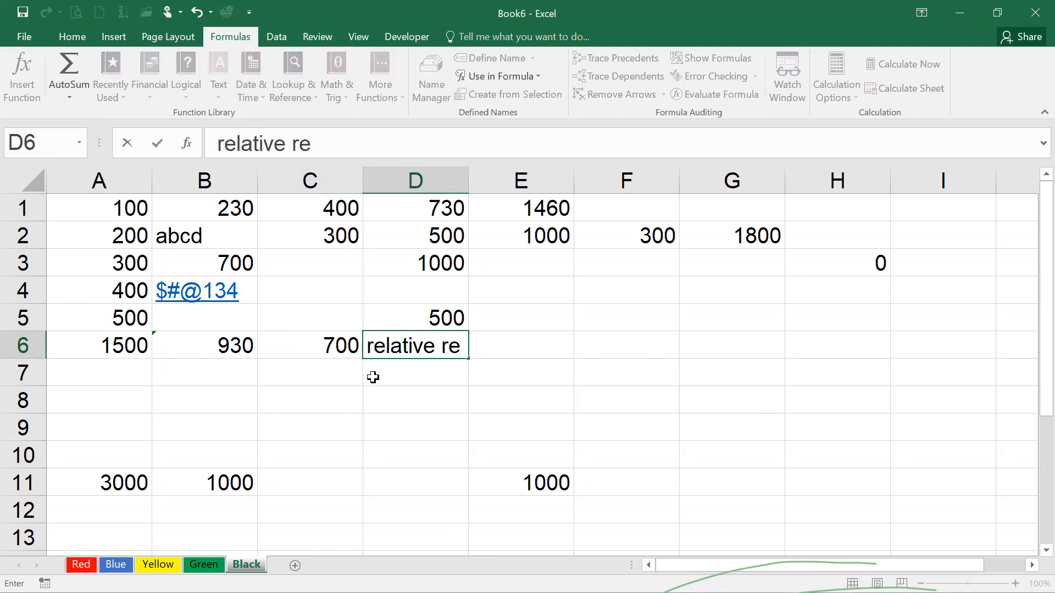
text(ferencin)
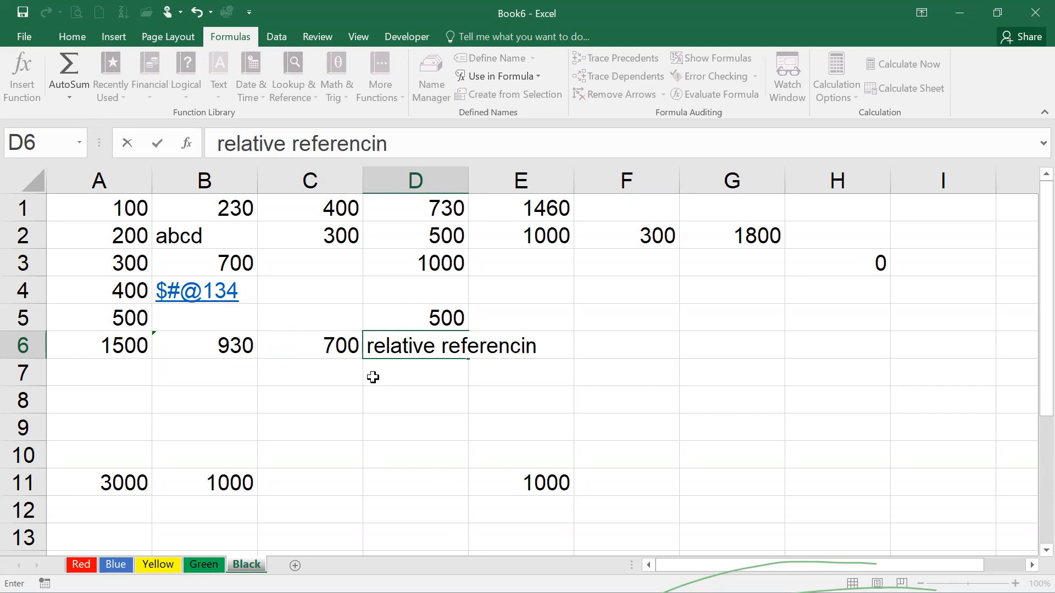
text(g)
key(Return)
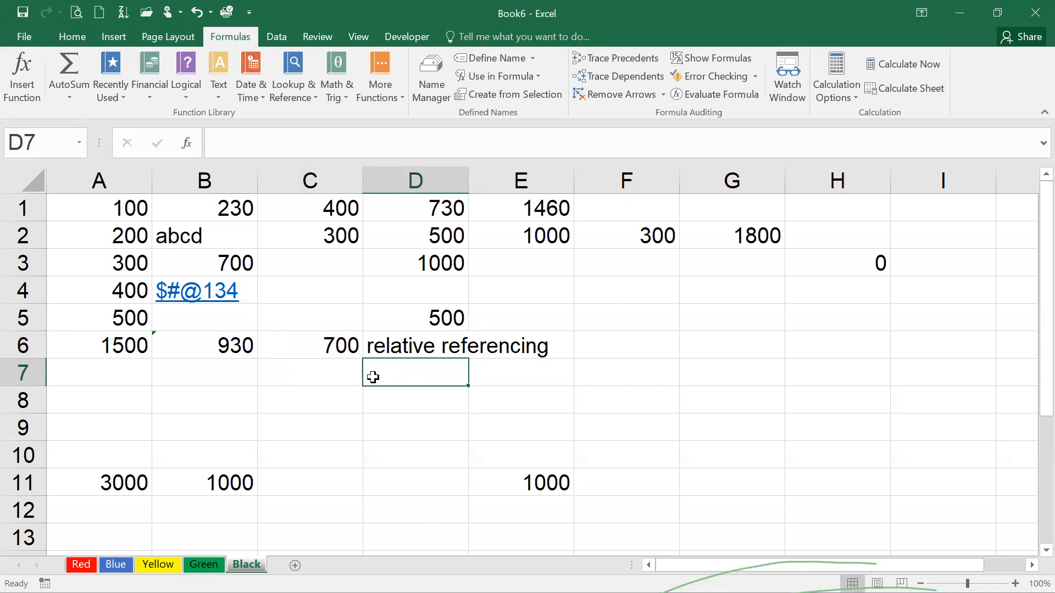
Check the formula in E2 and enter the label "absolute referencing" in cell E3 below it
click(528, 230)
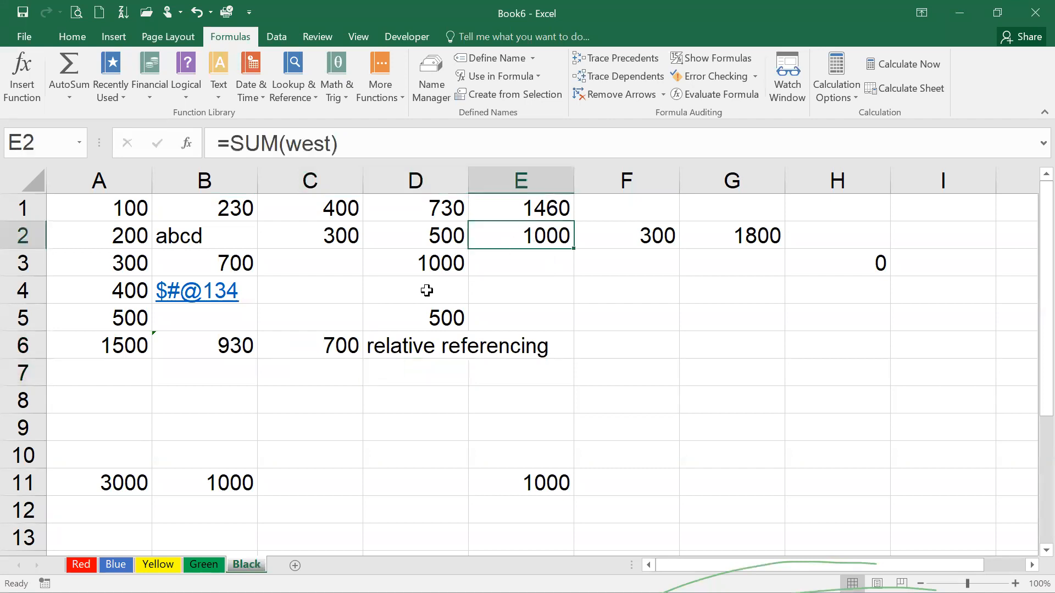
click(535, 263)
text(abs)
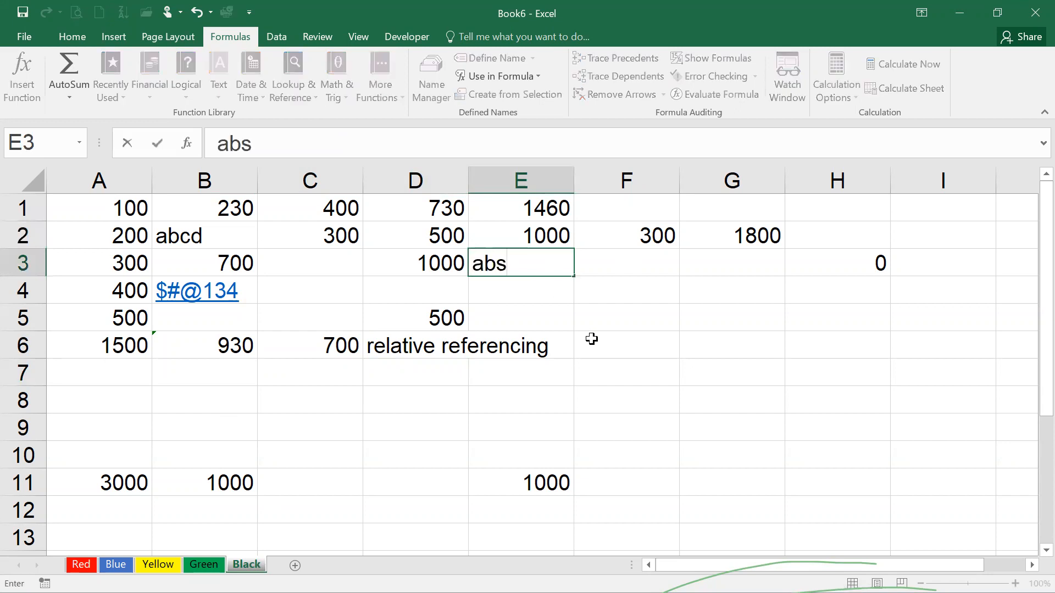
text(olute ref)
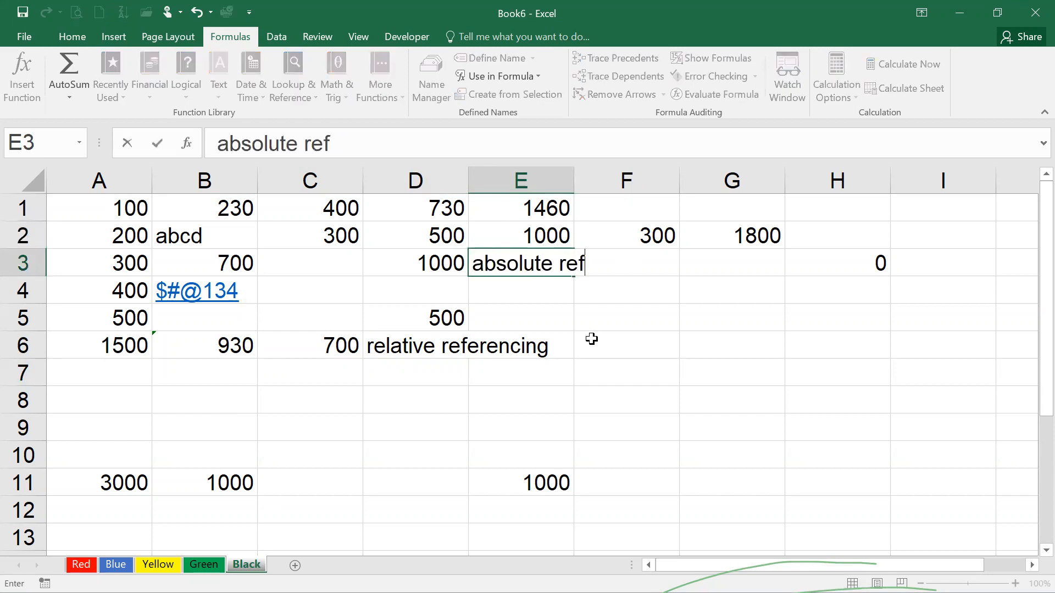
text(erencing)
key(Return)
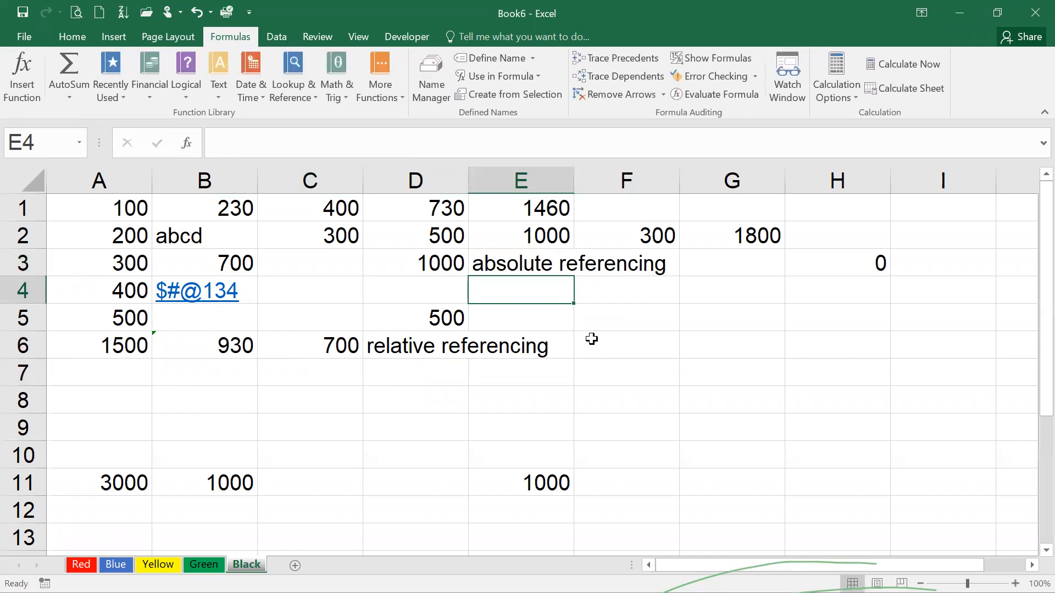
Review the labels in E3 and D6 and the sum formulas in B6 and C6
click(534, 264)
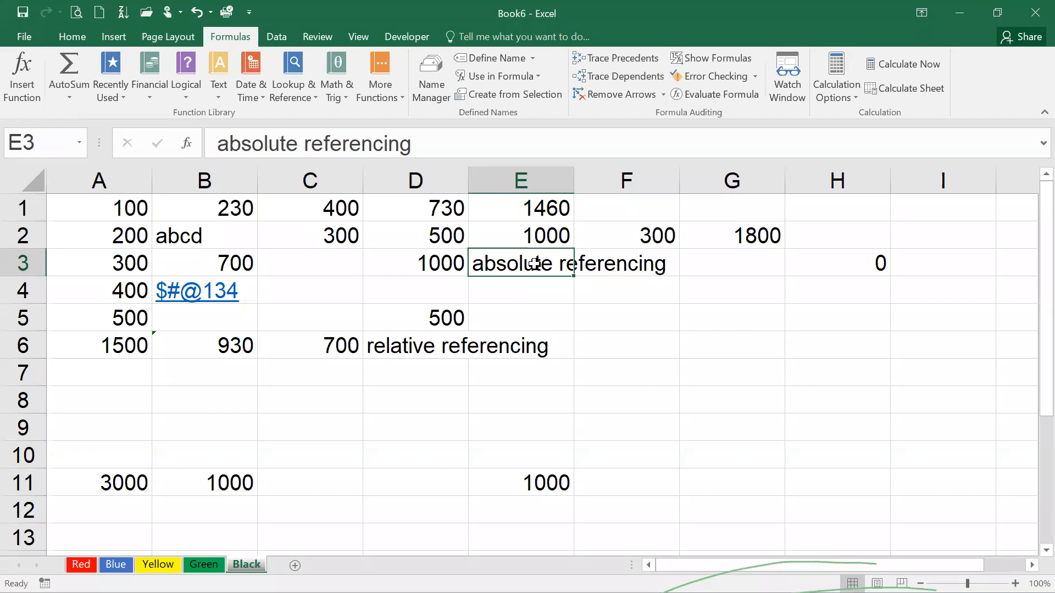
key(alt+Tab)
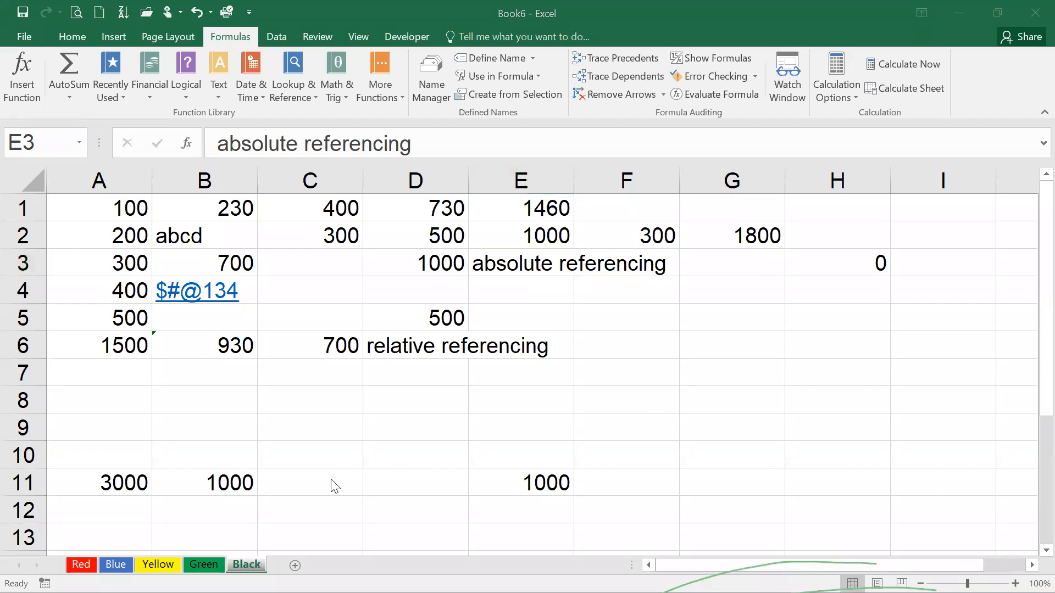
click(395, 347)
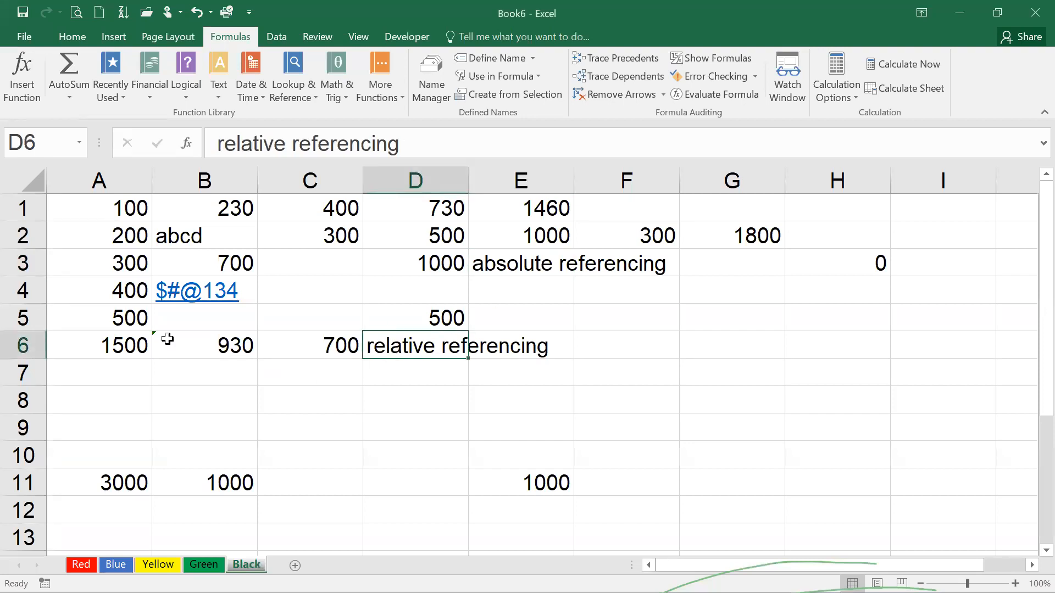
click(204, 345)
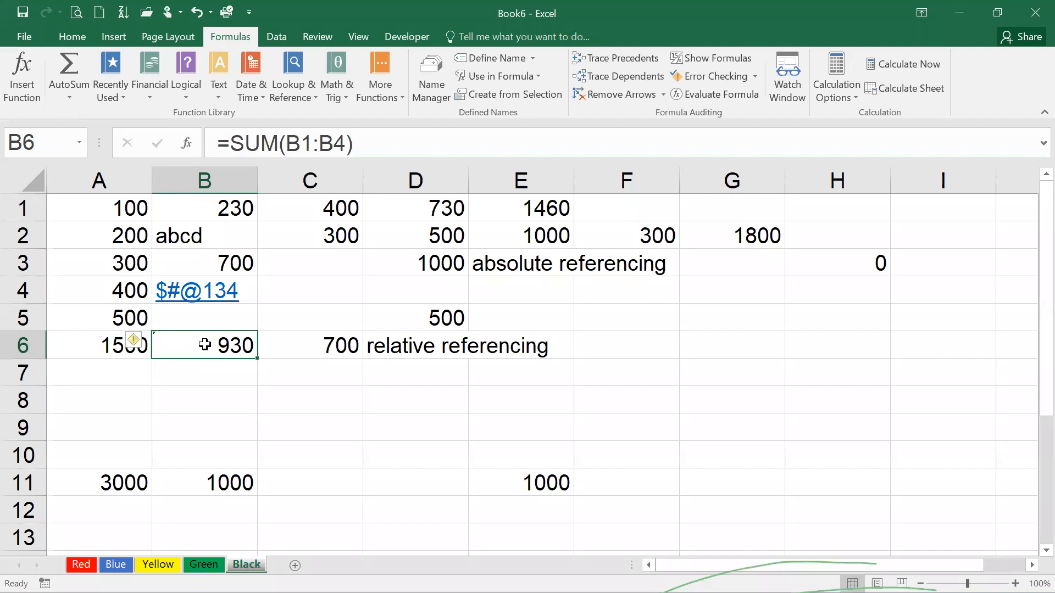
click(334, 347)
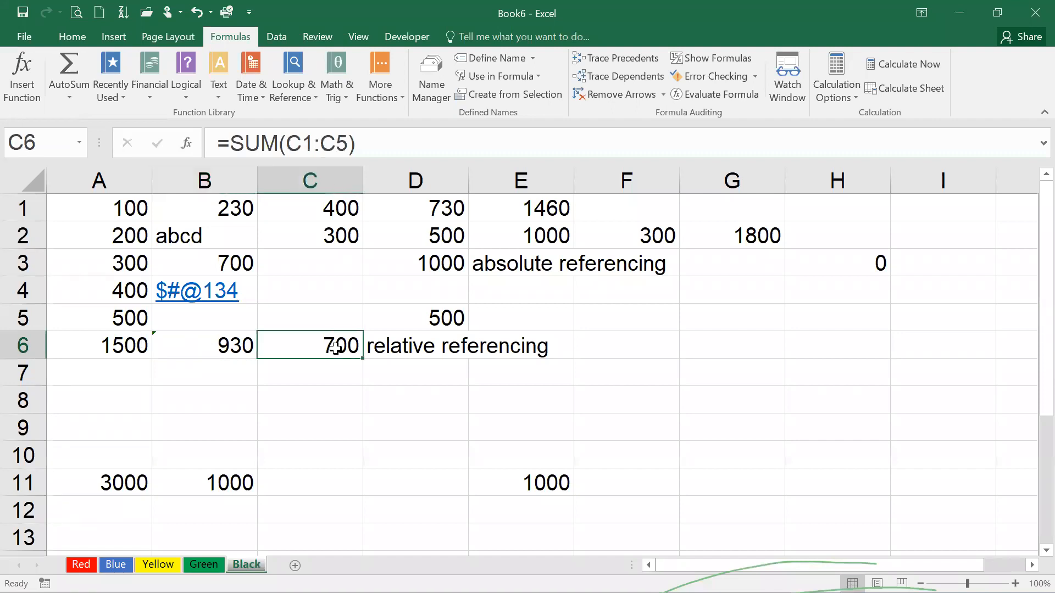
Examine which cells the formulas in B6 and C6 reference, leaving both formulas as they are
double_click(199, 345)
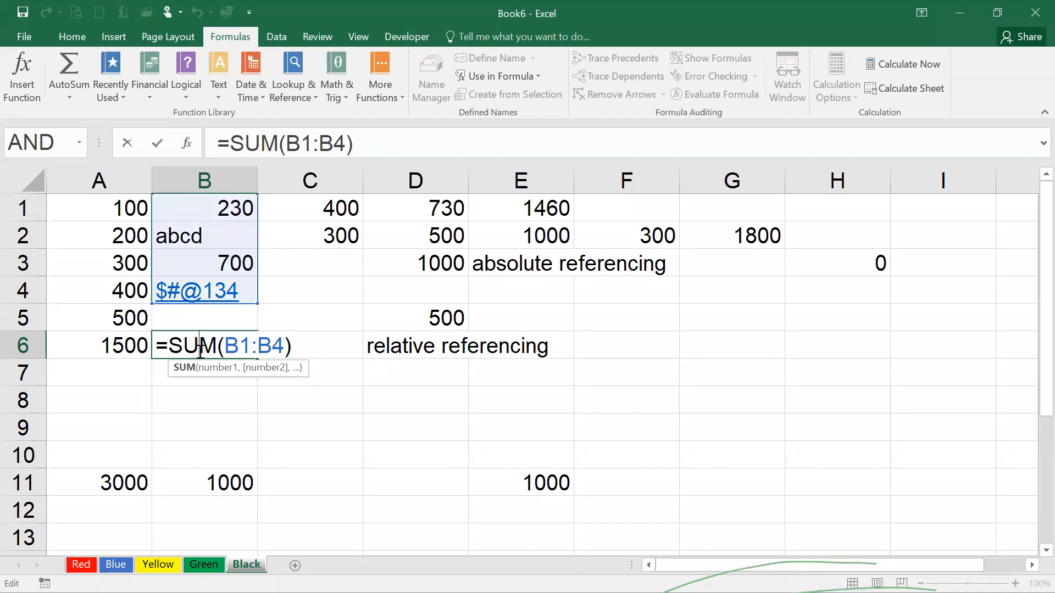
key(Return)
double_click(275, 349)
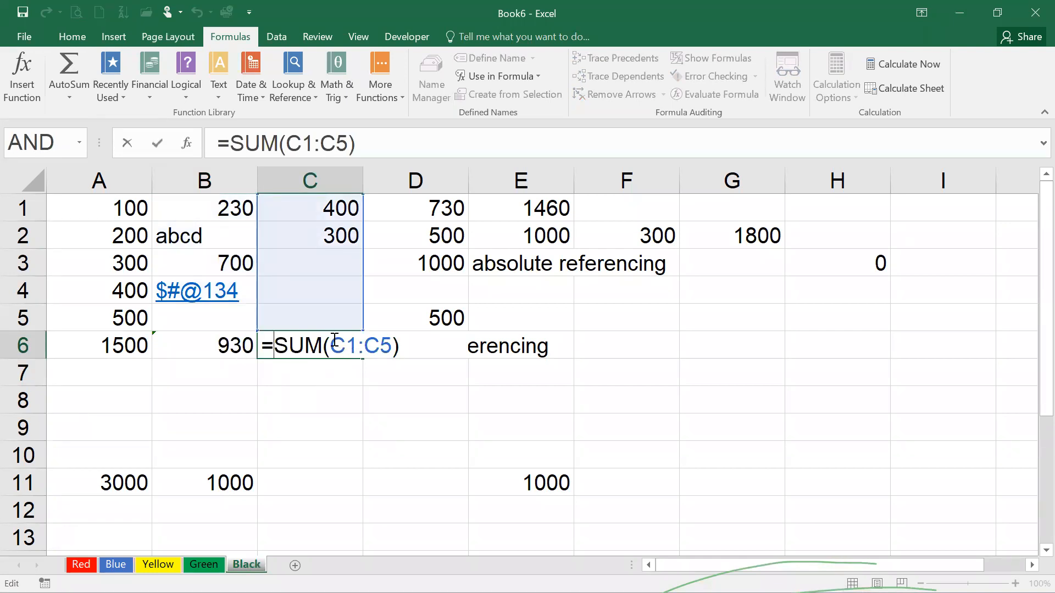
key(Return)
click(348, 335)
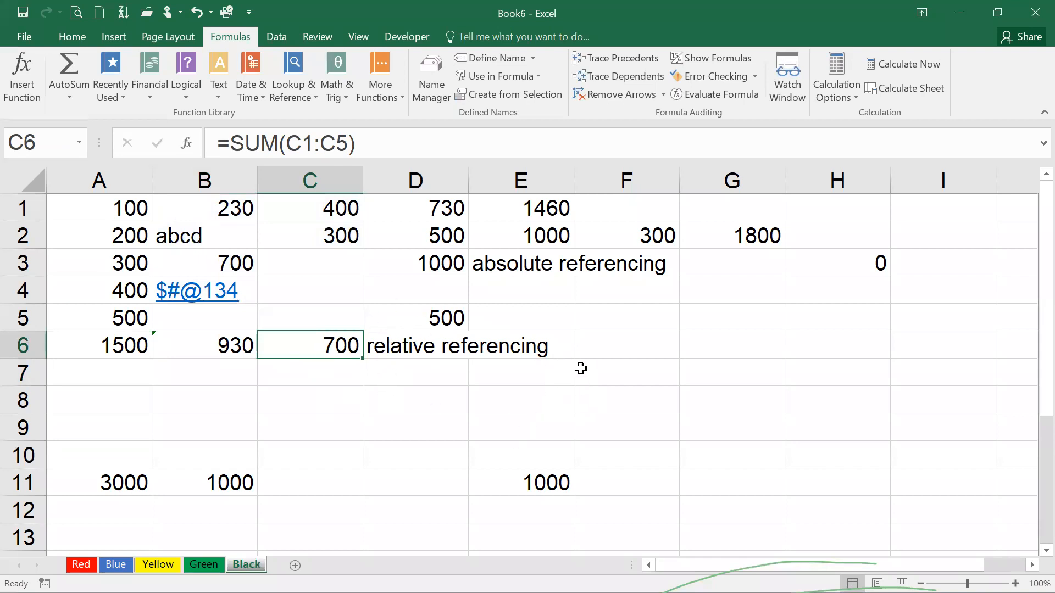
Compare the formulas that use the name west in cells E2, B11 and E11
click(521, 260)
click(521, 231)
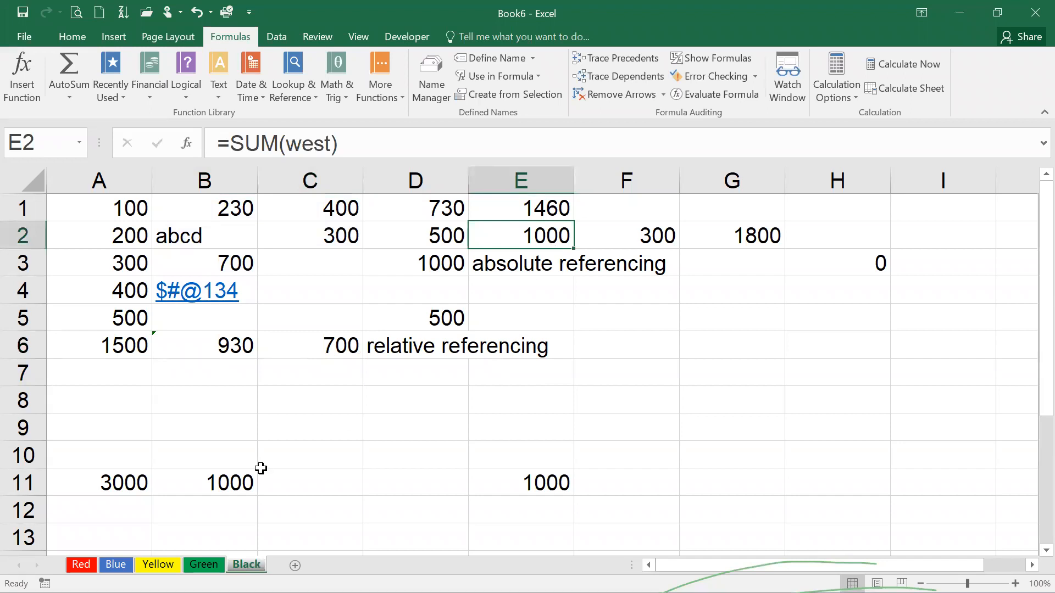
click(231, 476)
click(552, 483)
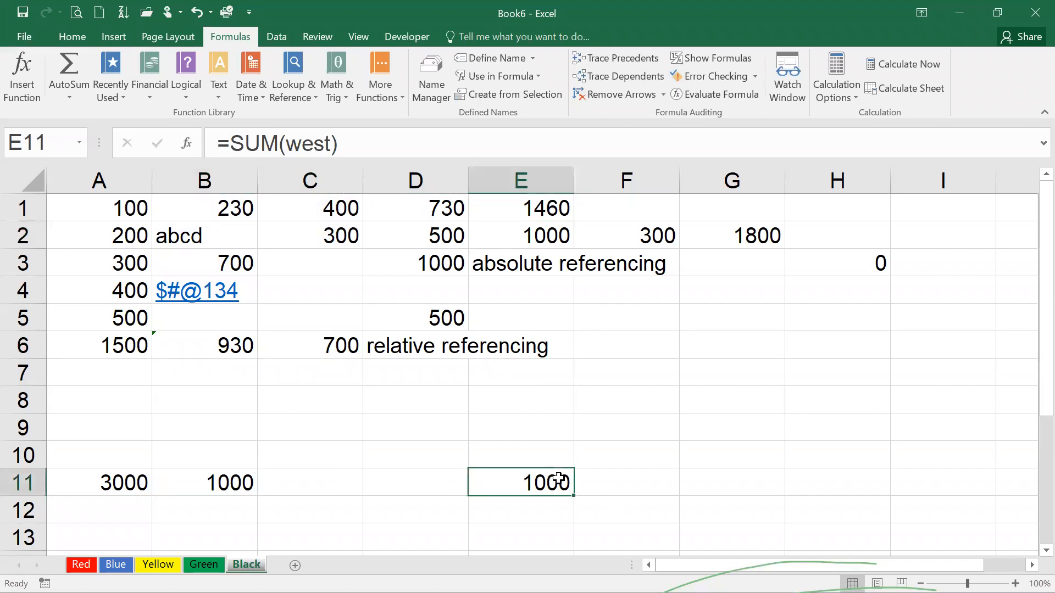
click(545, 238)
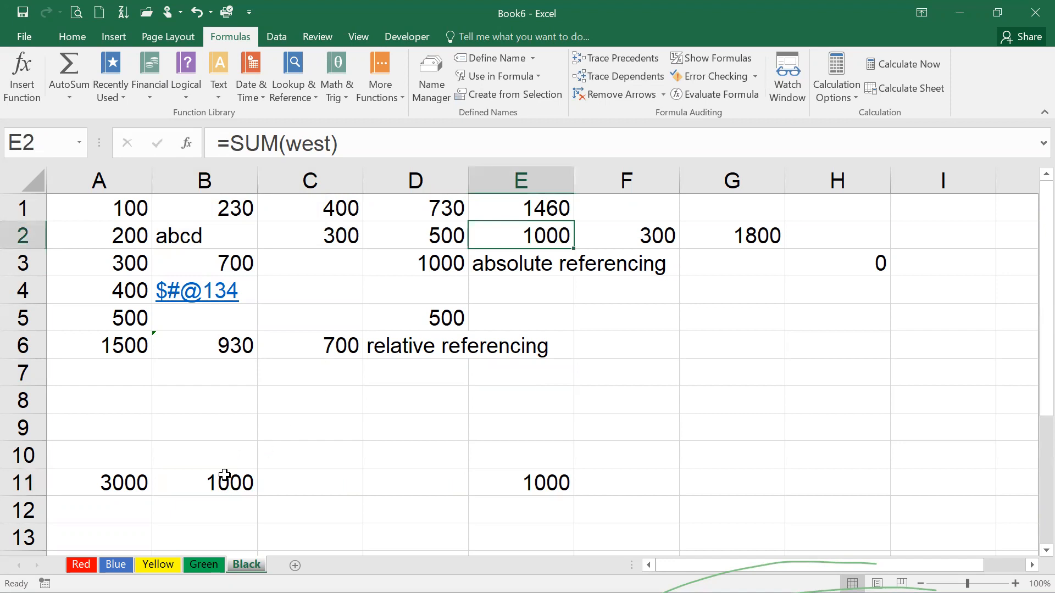
click(219, 478)
Trace the precedents of the formula in E11 and remove the tracing arrows
click(520, 480)
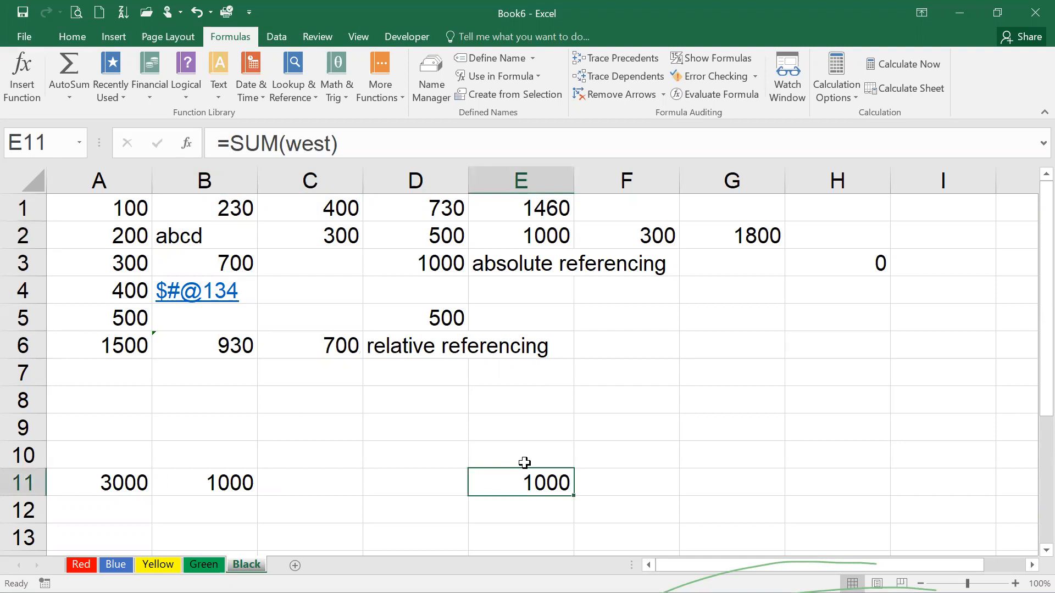
click(614, 62)
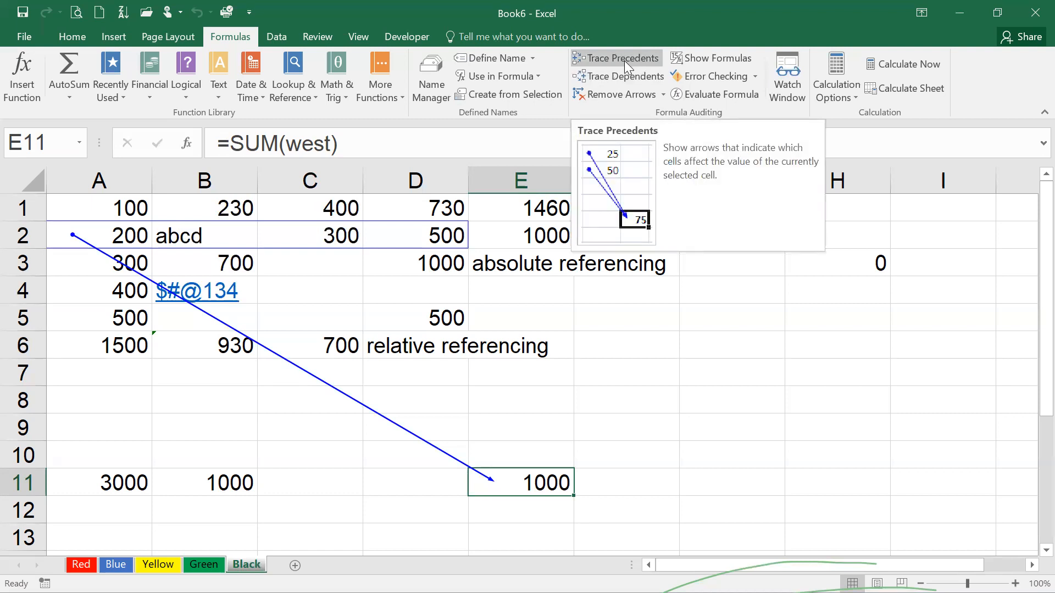
click(627, 92)
Trace the dependents of cell A2 to show every formula that uses its value
click(110, 235)
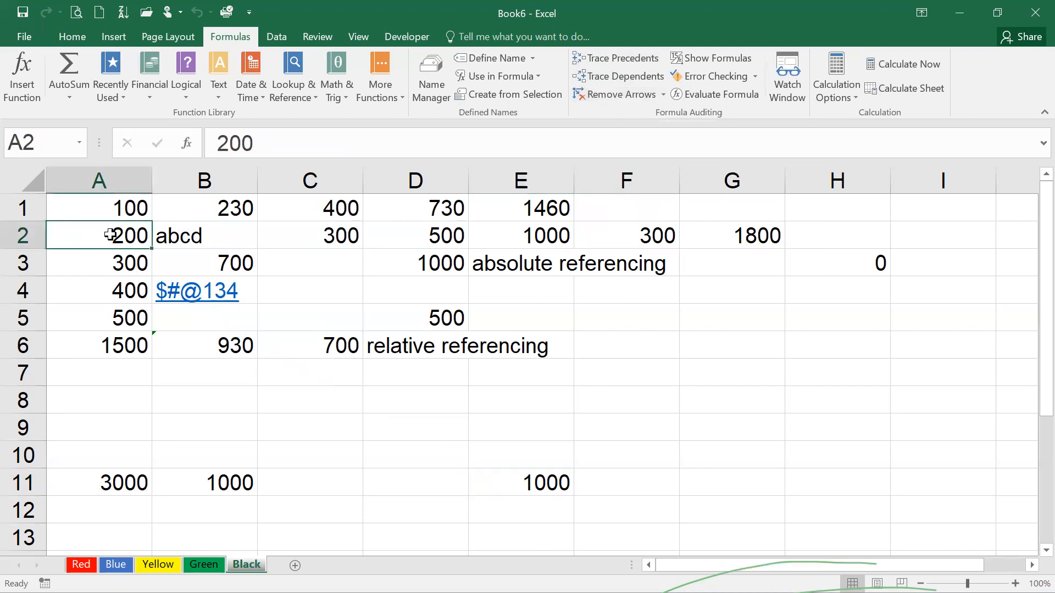
click(622, 77)
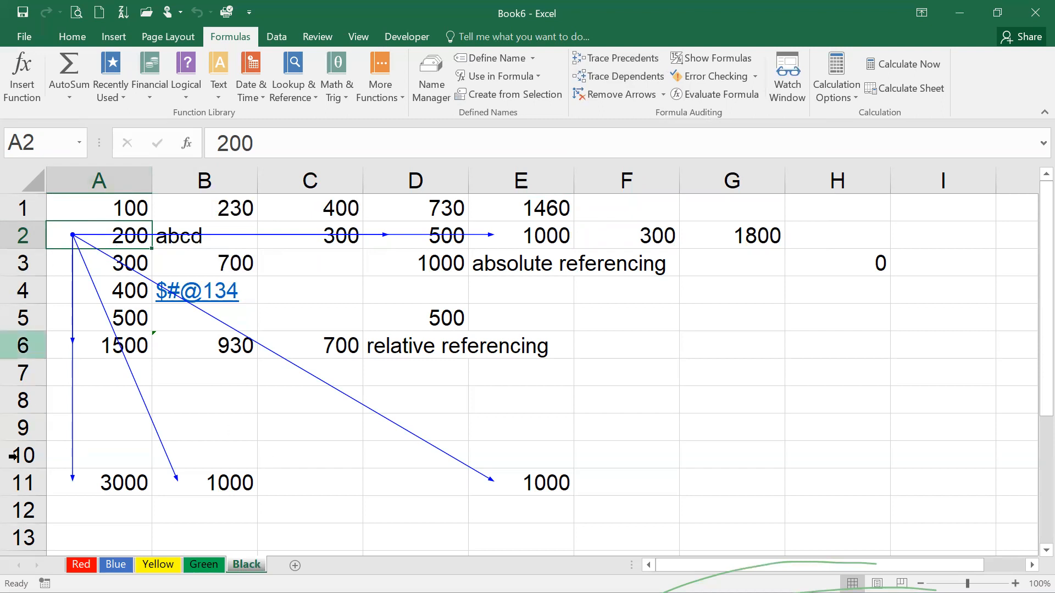
Trace the precedents of the formulas in E11 and C6
click(510, 487)
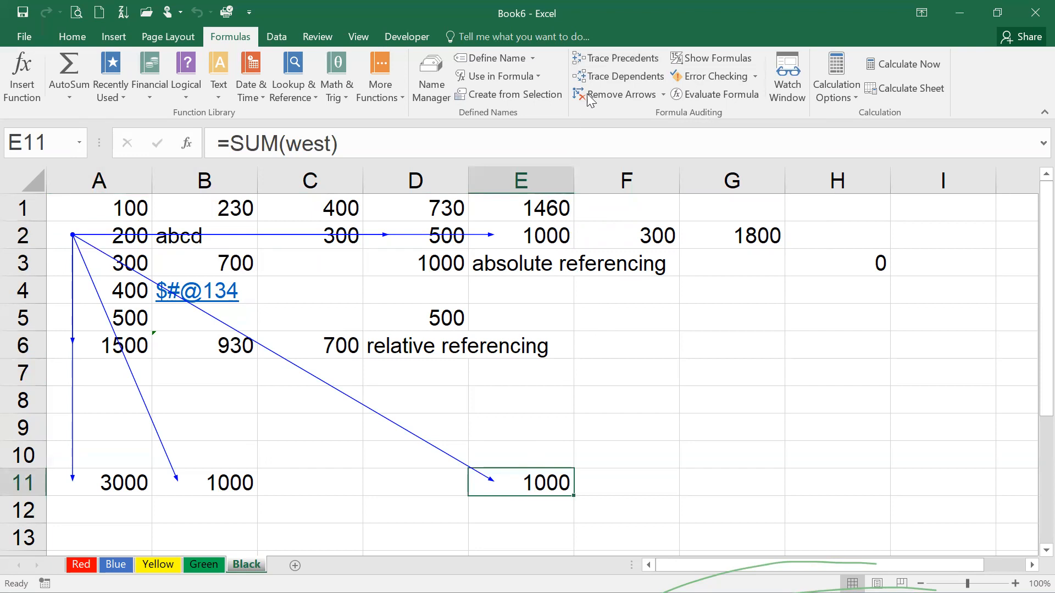
click(624, 59)
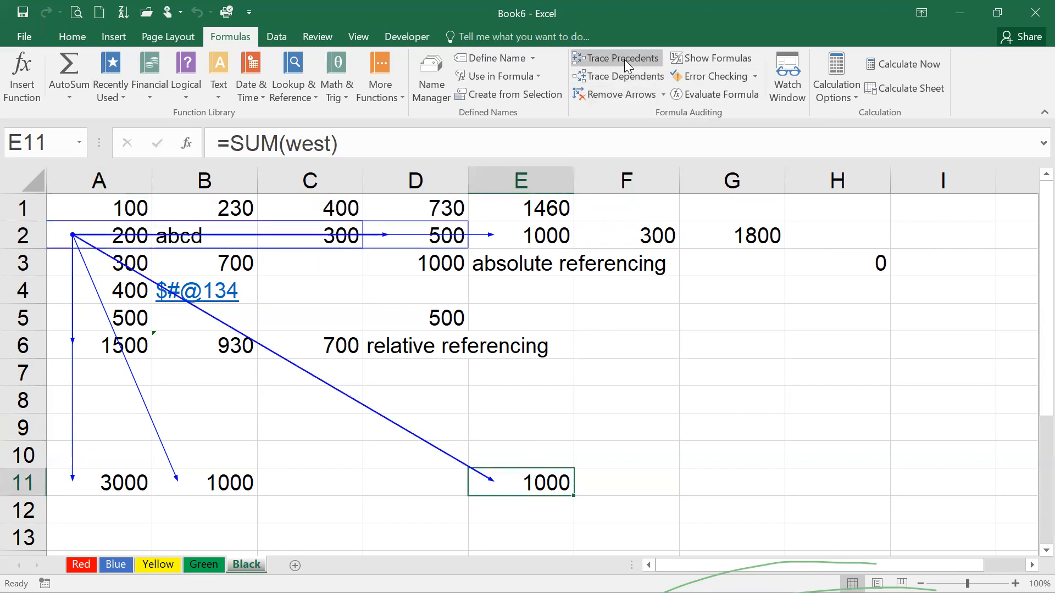
click(624, 59)
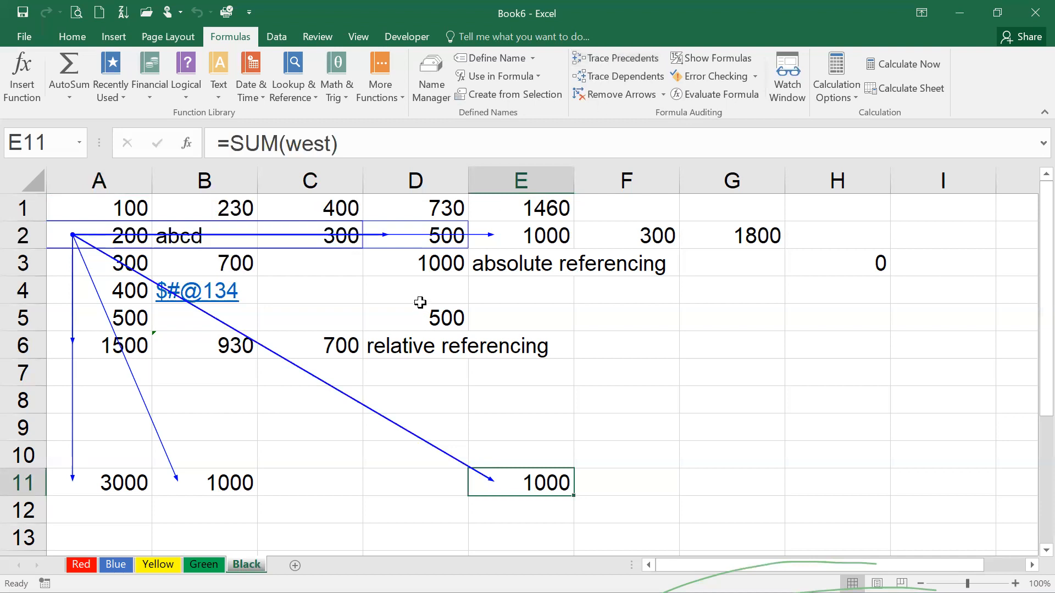
click(327, 337)
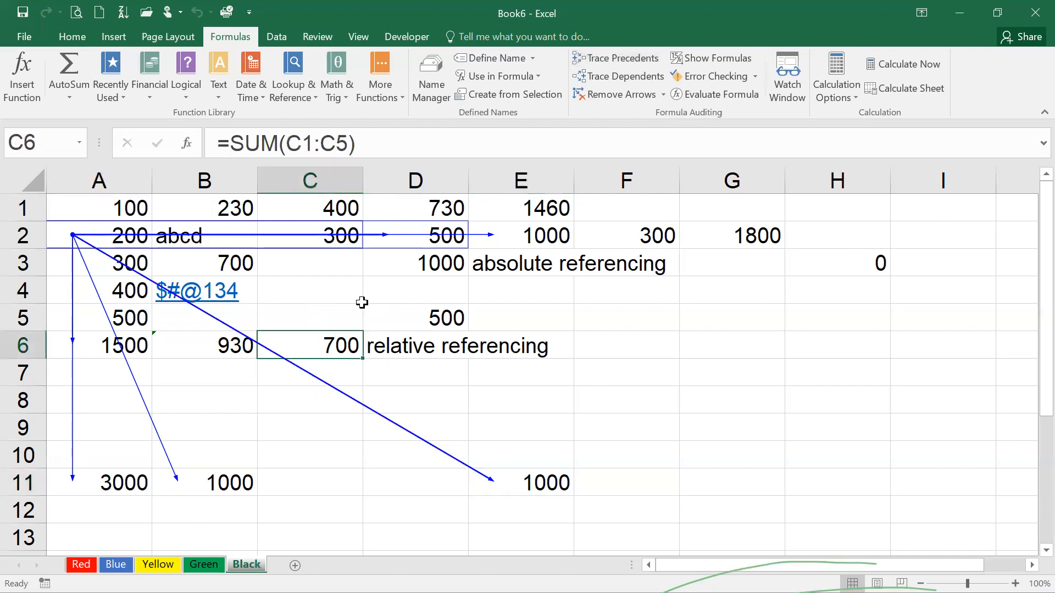
click(651, 60)
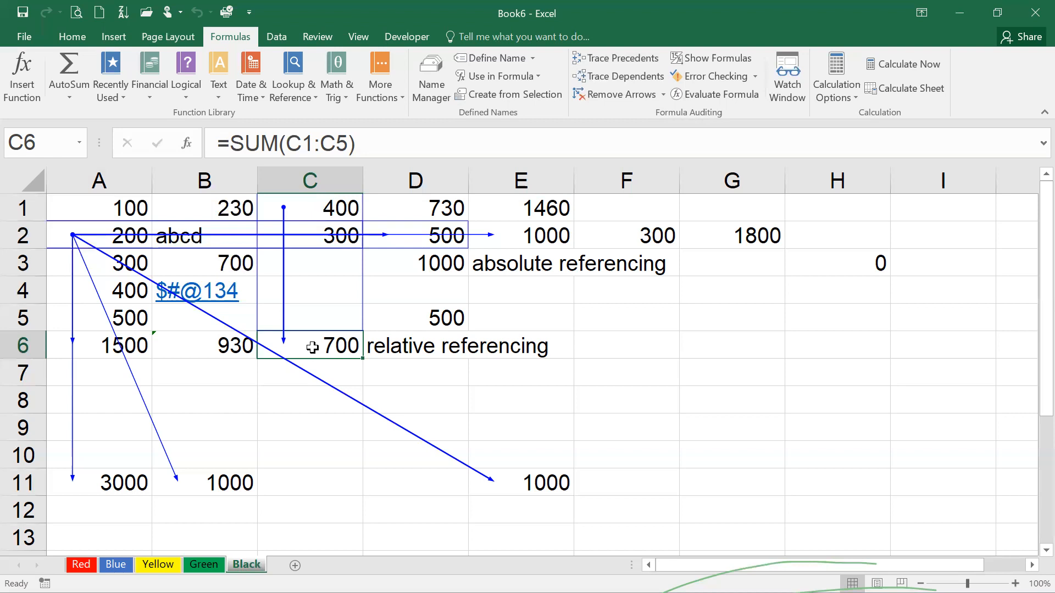
Remove all tracing arrows from the sheet and show the separate options for removing precedent and dependent arrows
click(620, 96)
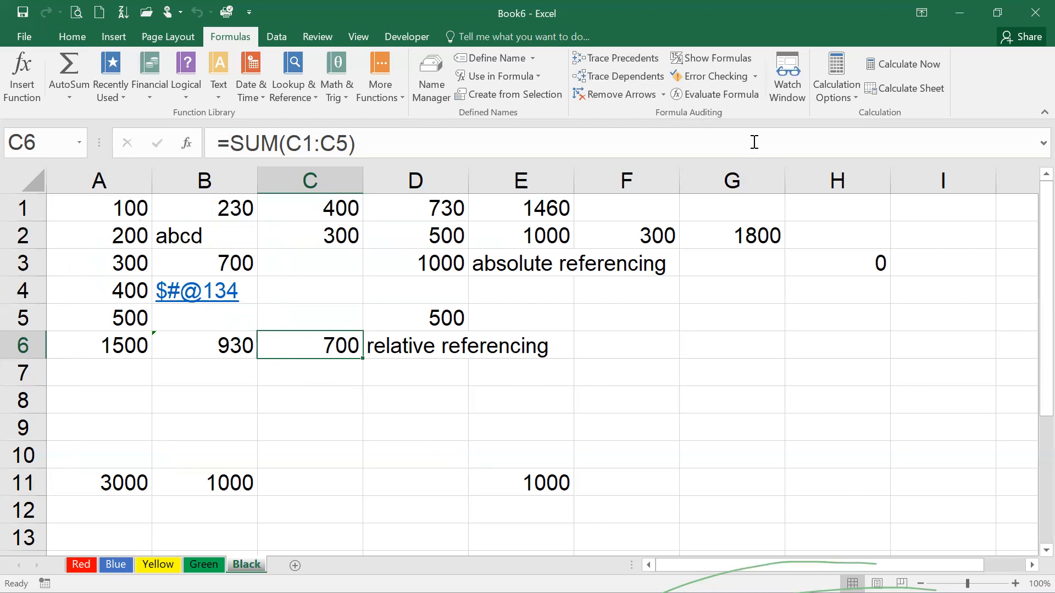
click(658, 94)
key(Return)
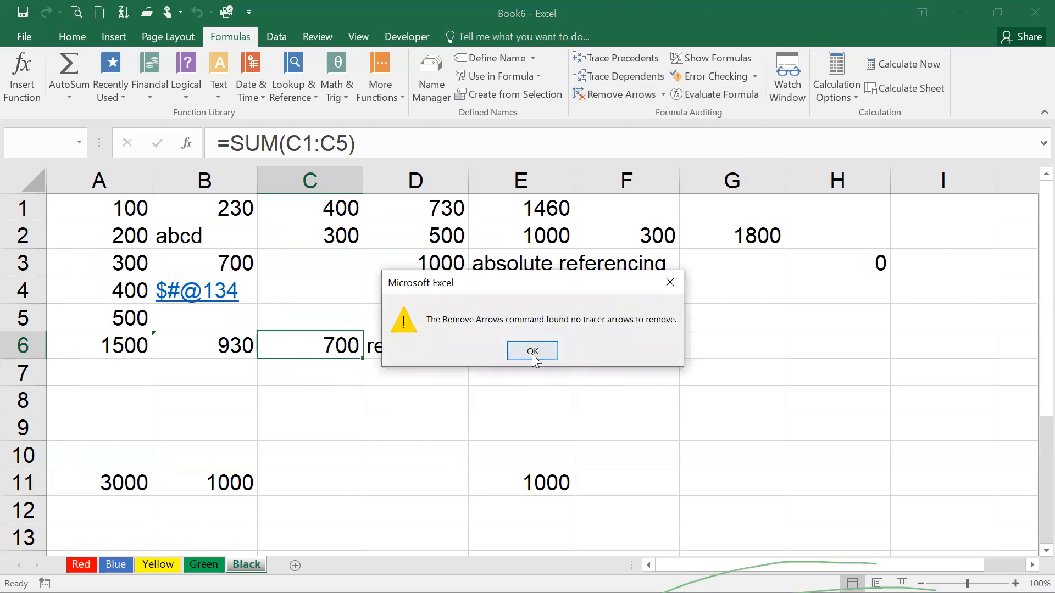
click(663, 96)
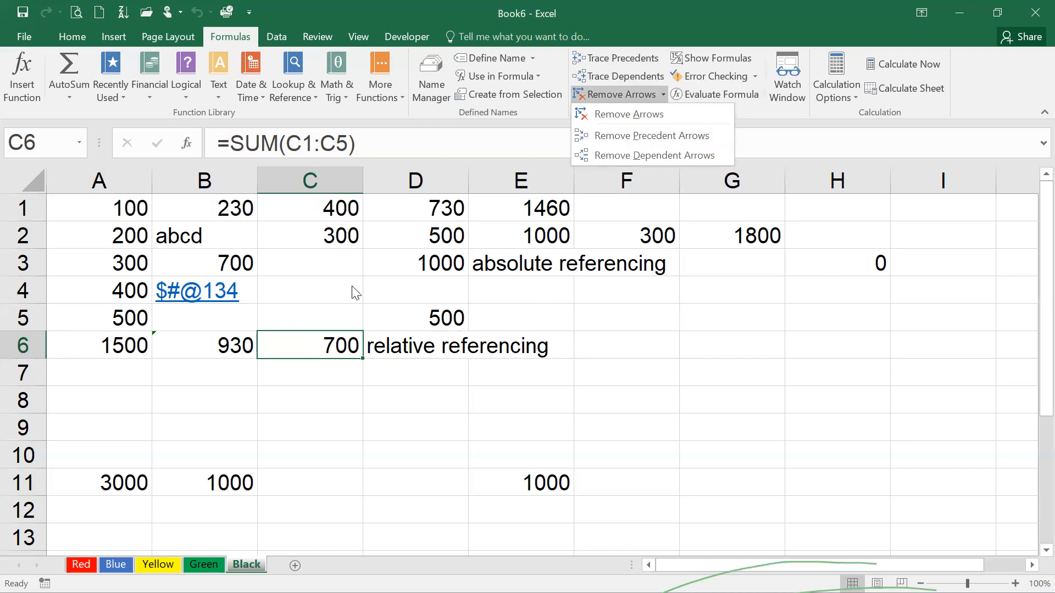
Trace the precedents of cell C6 and the dependents of cell A2
click(325, 354)
click(633, 56)
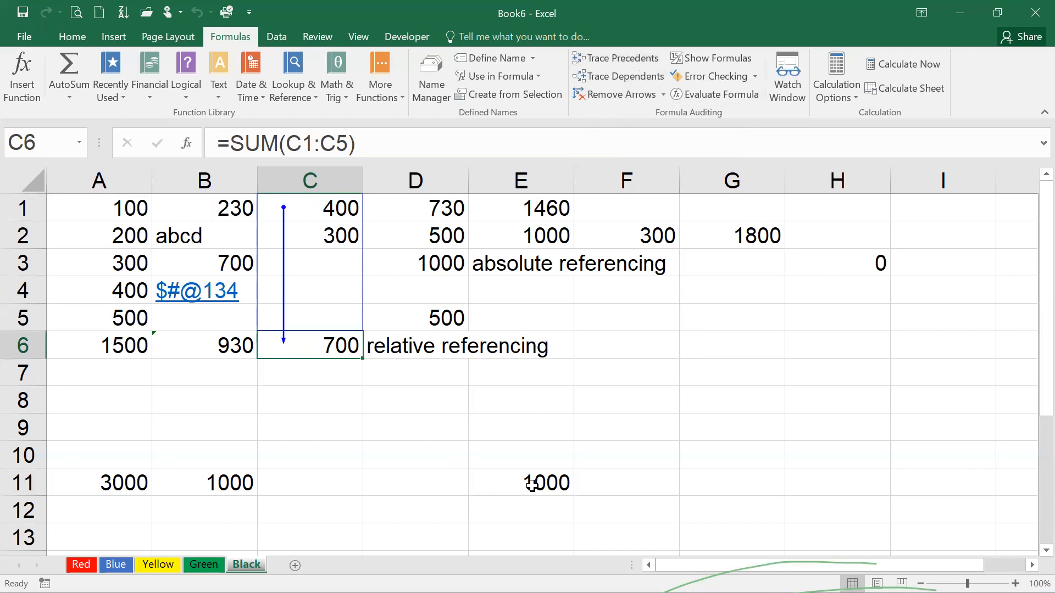
click(89, 239)
click(620, 77)
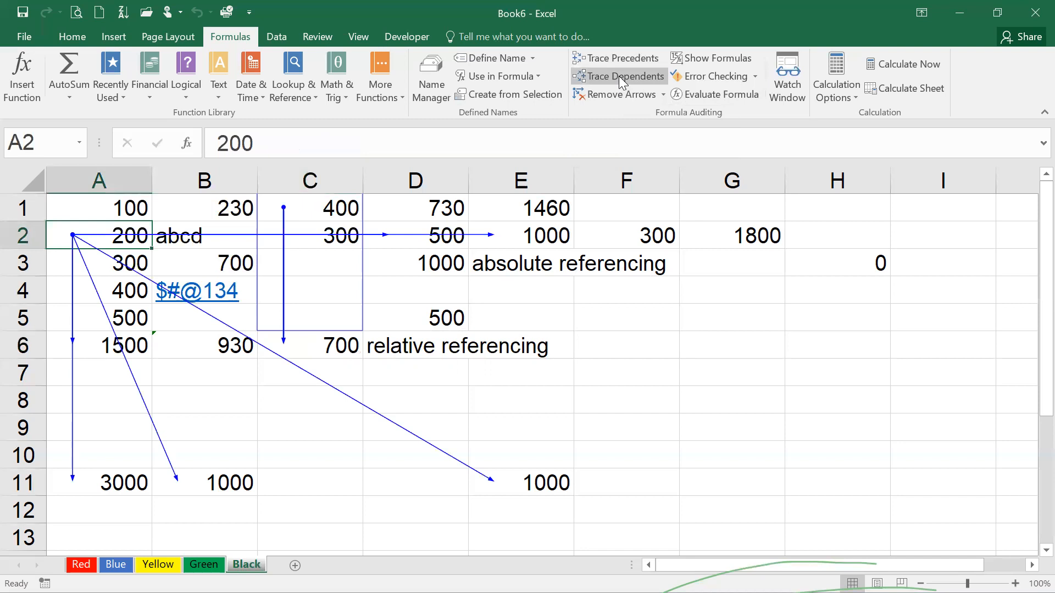
Remove only the precedent arrows of cell C6, keeping the dependent arrows of A2
click(662, 93)
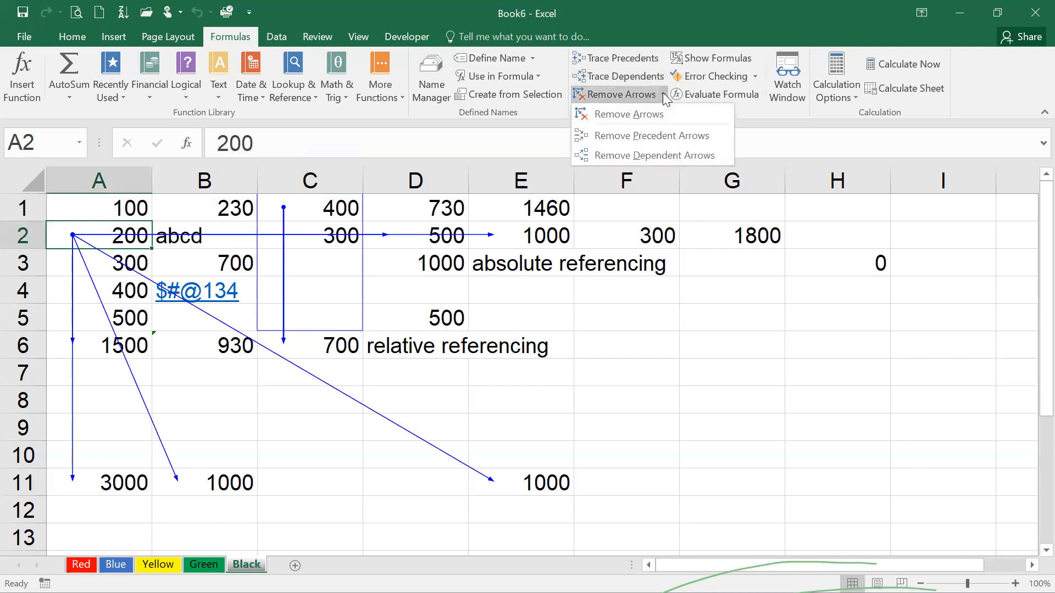
click(658, 135)
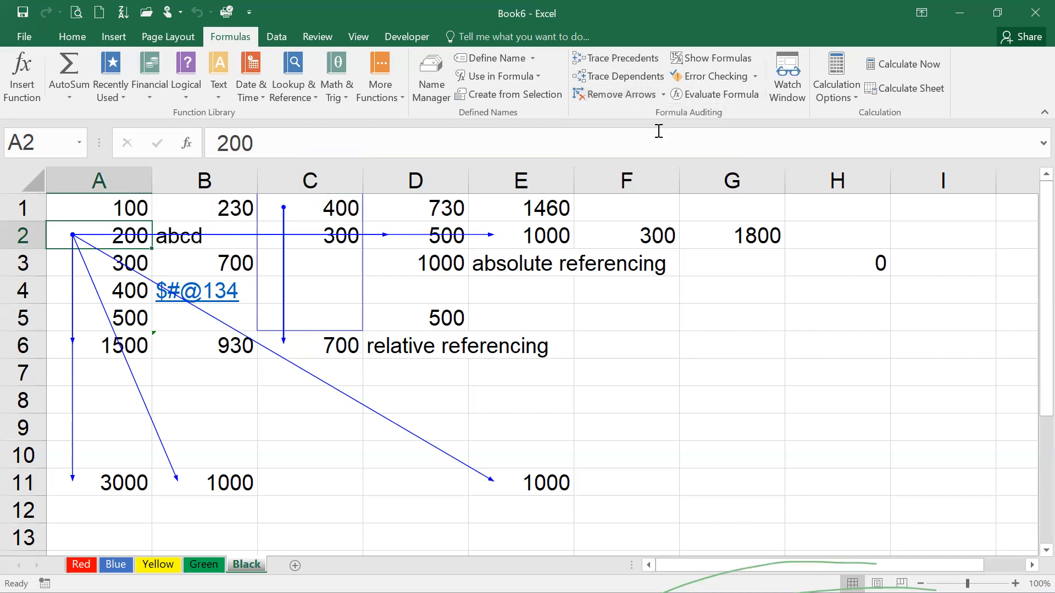
click(548, 351)
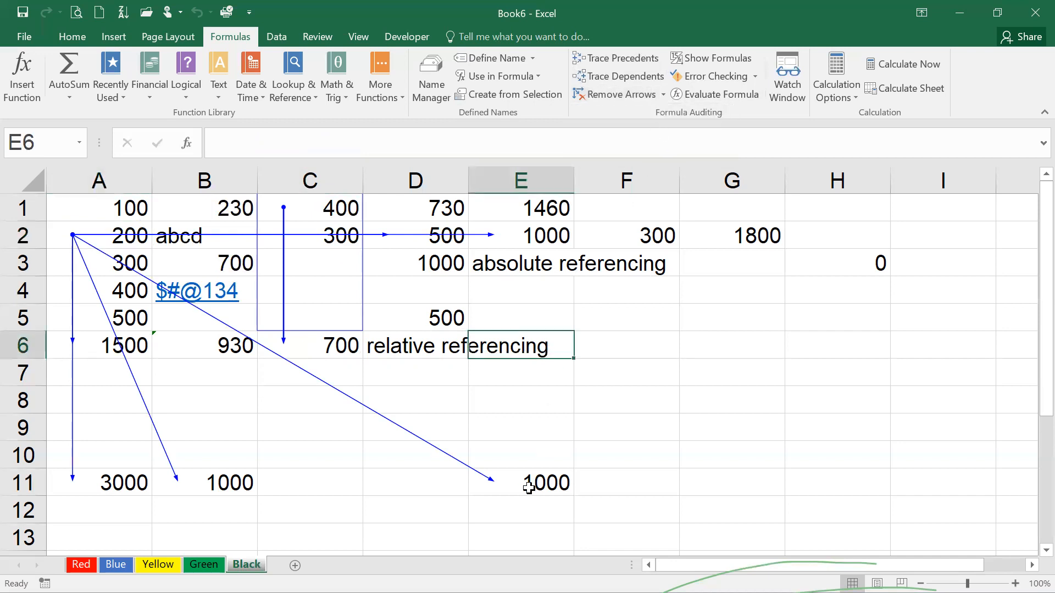
click(318, 344)
click(663, 93)
click(659, 130)
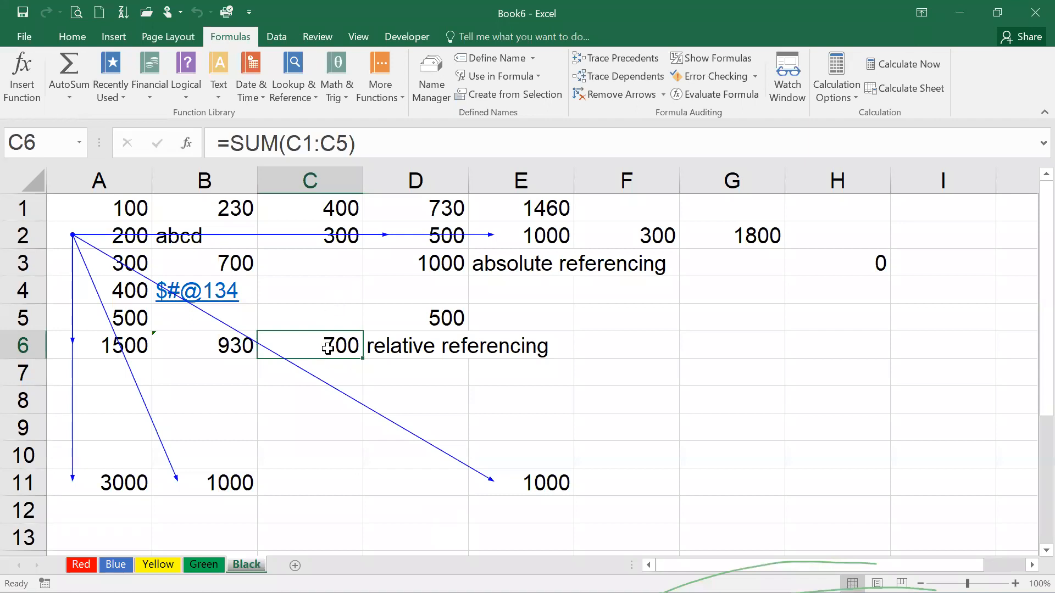
Trace the precedents of cell C6 again and save the workbook
click(590, 58)
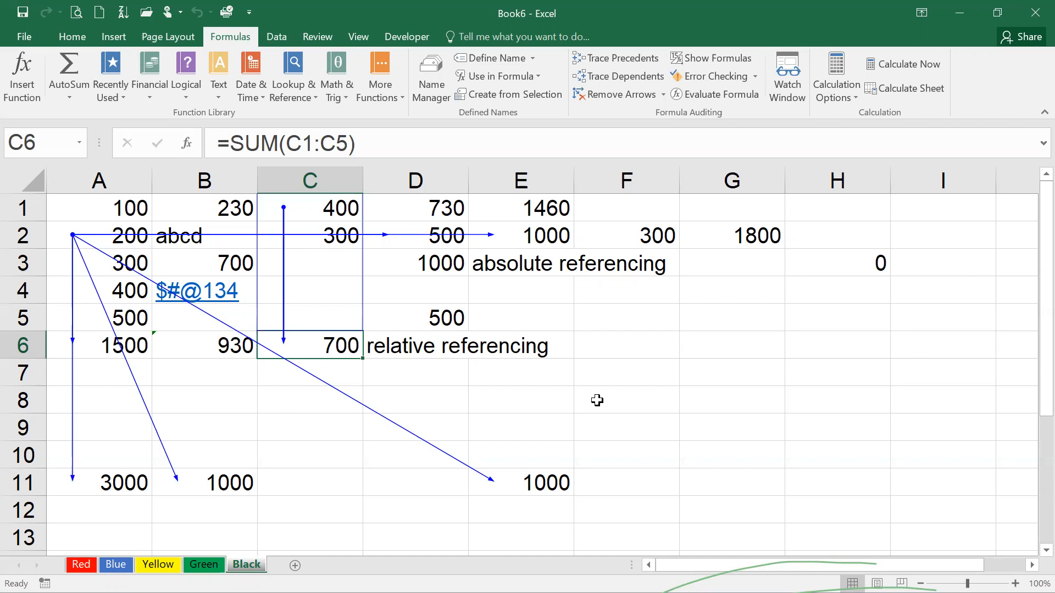
key(ctrl+s)
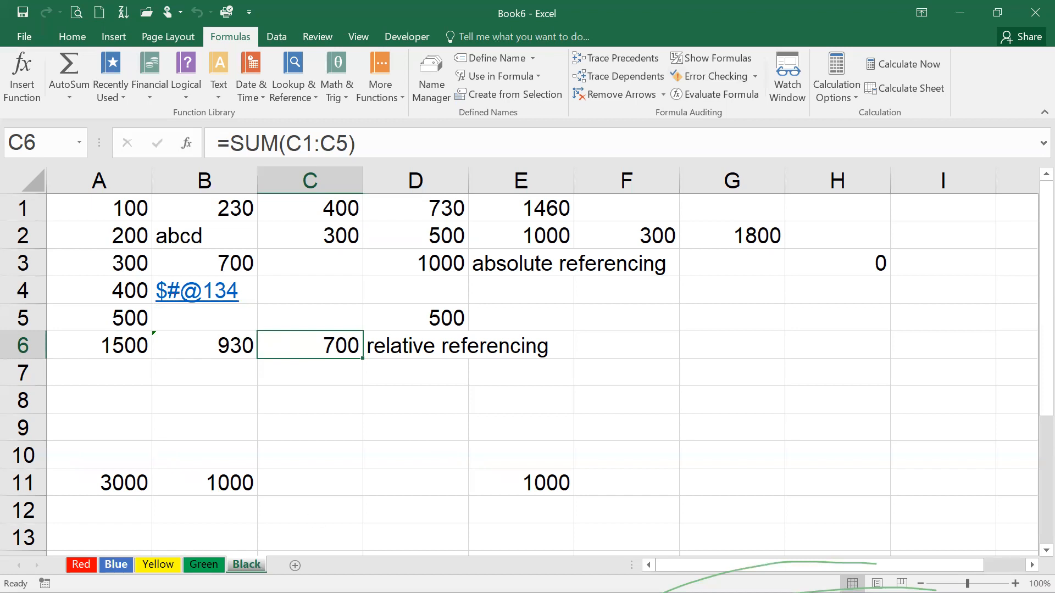
On the Blue sheet, enter the headings North in A1 and South in B1
click(115, 564)
click(102, 207)
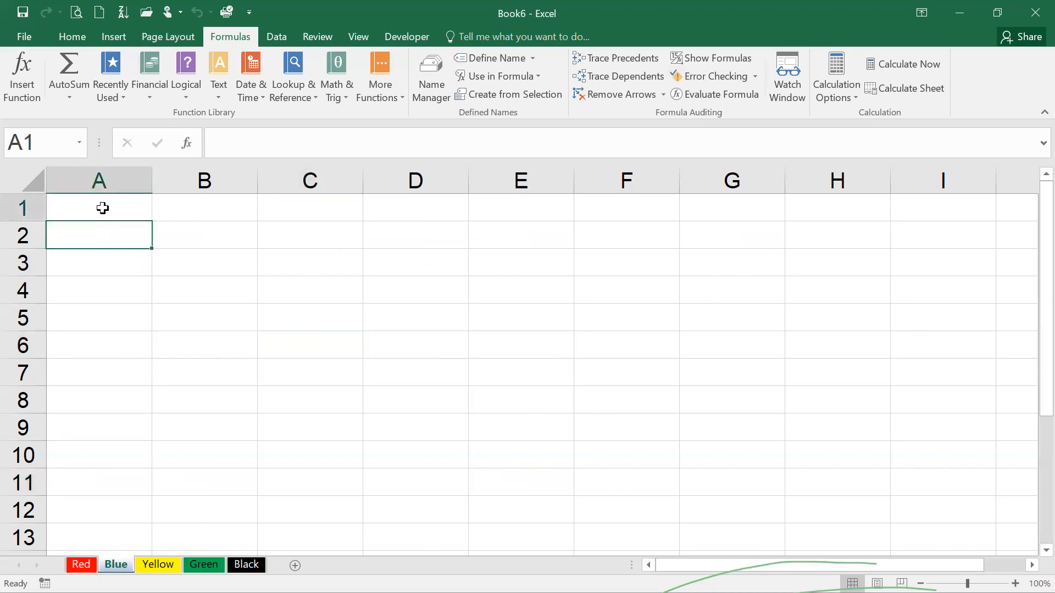
text(N)
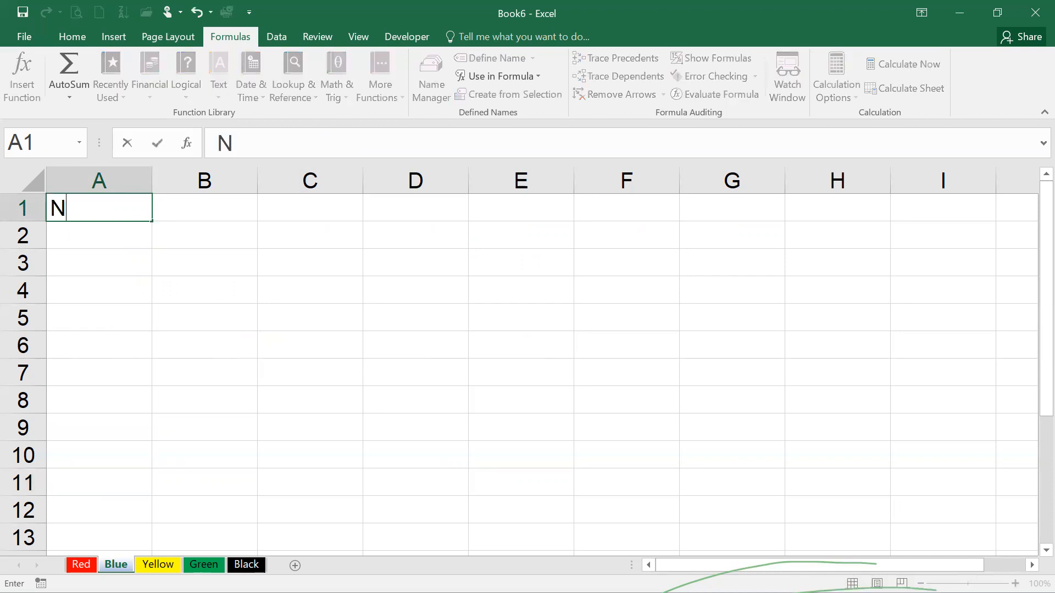
text(orht)
key(BackSpace)
key(BackSpace)
text(th)
key(Tab)
text(Sout)
key(Tab)
key(Left)
key(F2)
text(h)
Enter the headings East in C1 and West in D1
key(Tab)
text(R)
key(Escape)
text(East)
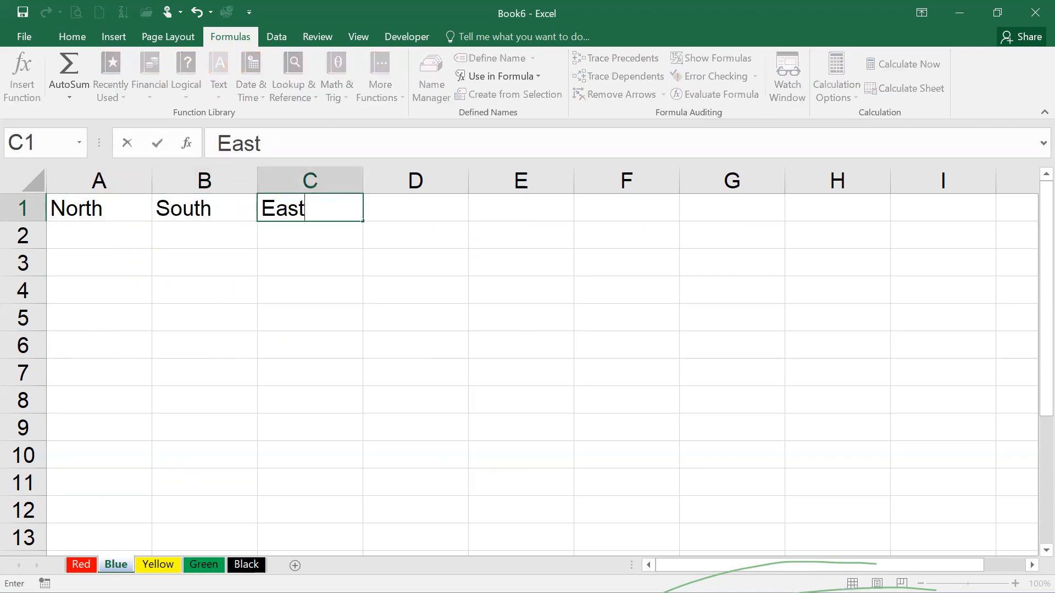
key(Tab)
text(West)
key(Return)
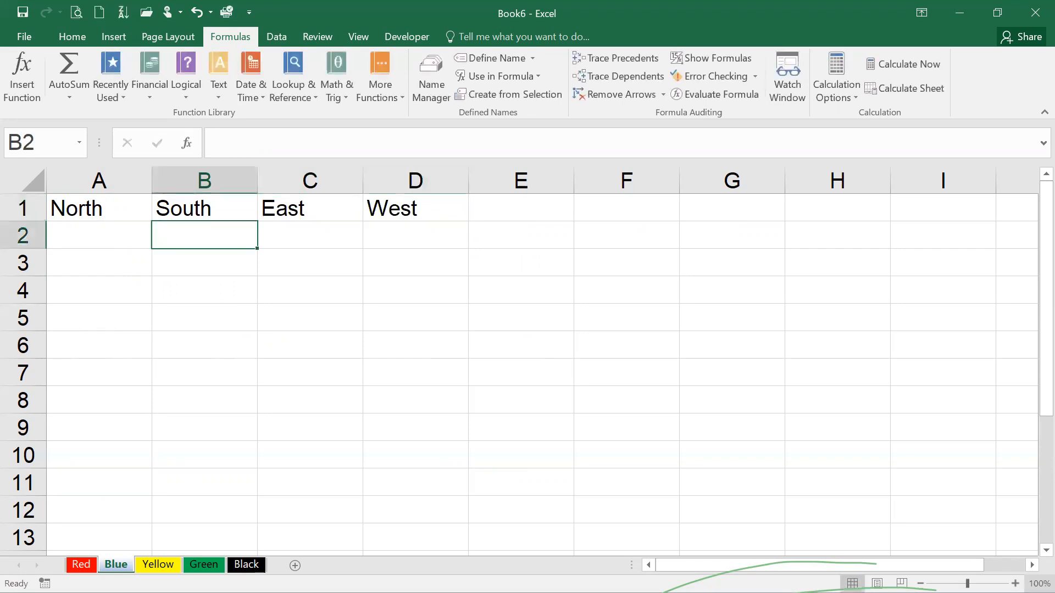
Enter 100, 200, 300 and 400 in A2:D2 under the four region headings
key(Left)
text(100)
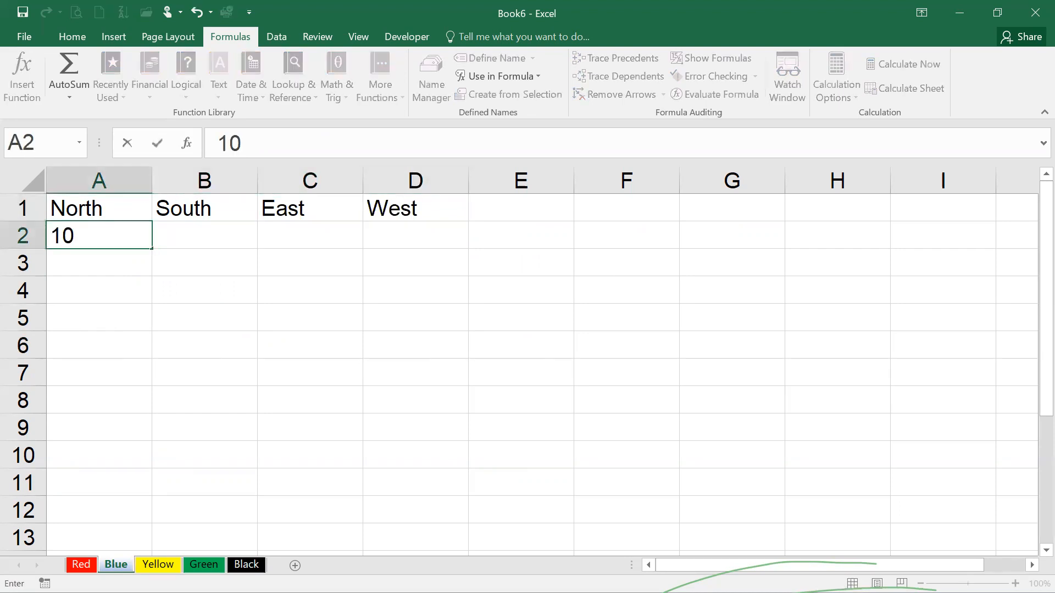
key(Tab)
text(200)
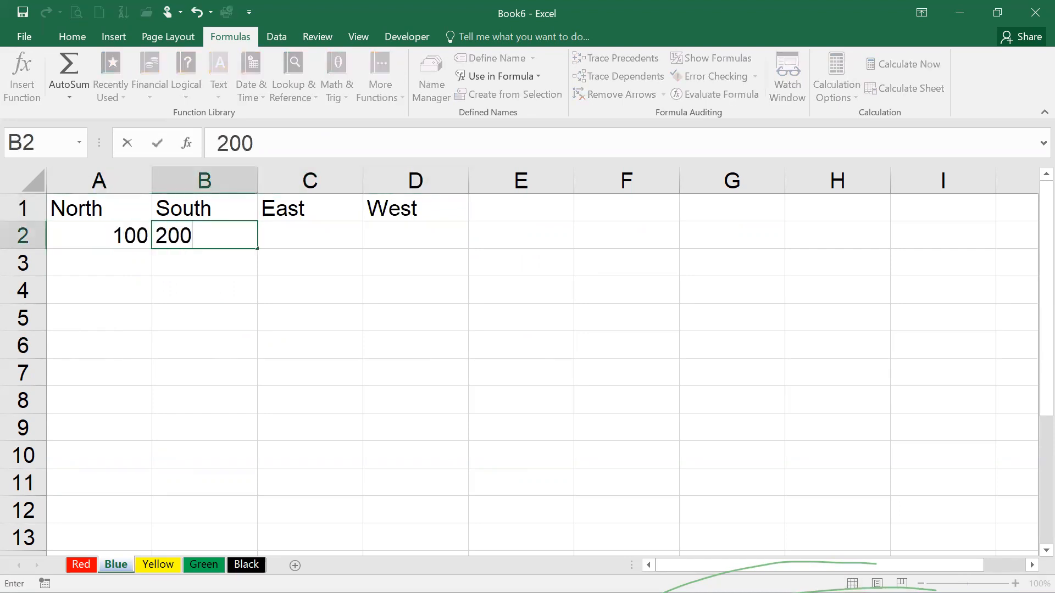
key(Tab)
text(300)
key(Tab)
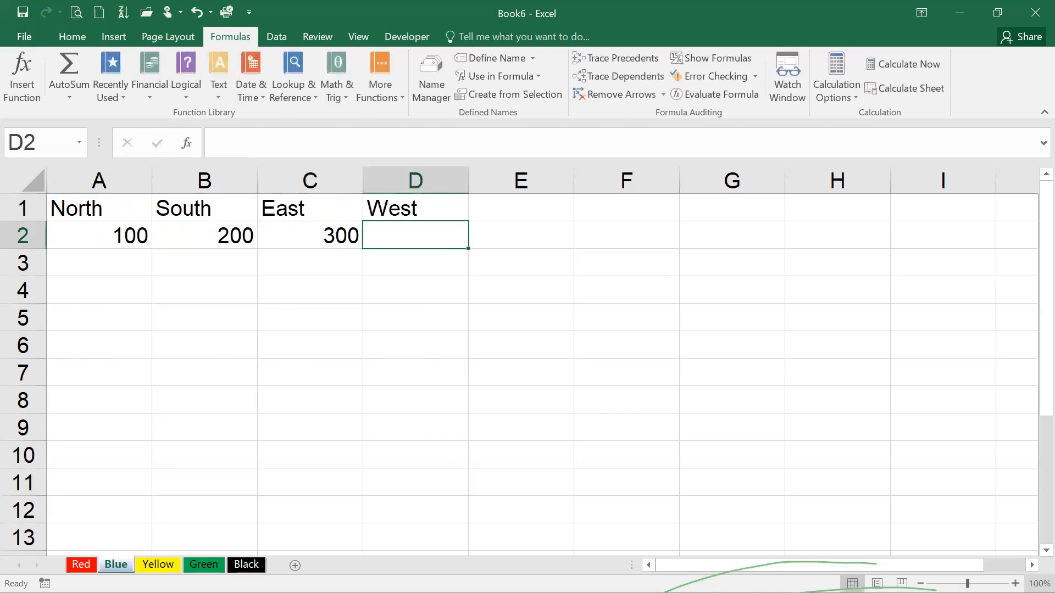
text(400)
key(Return)
Enter 150, 250, 350 and 450 in A3:D3
text(1)
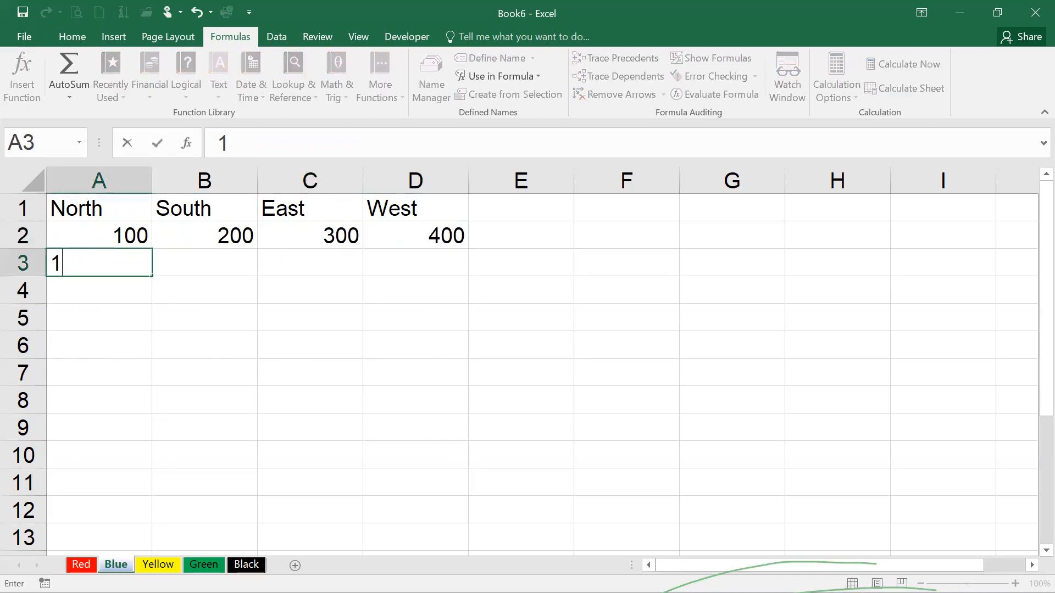
text(50)
key(Tab)
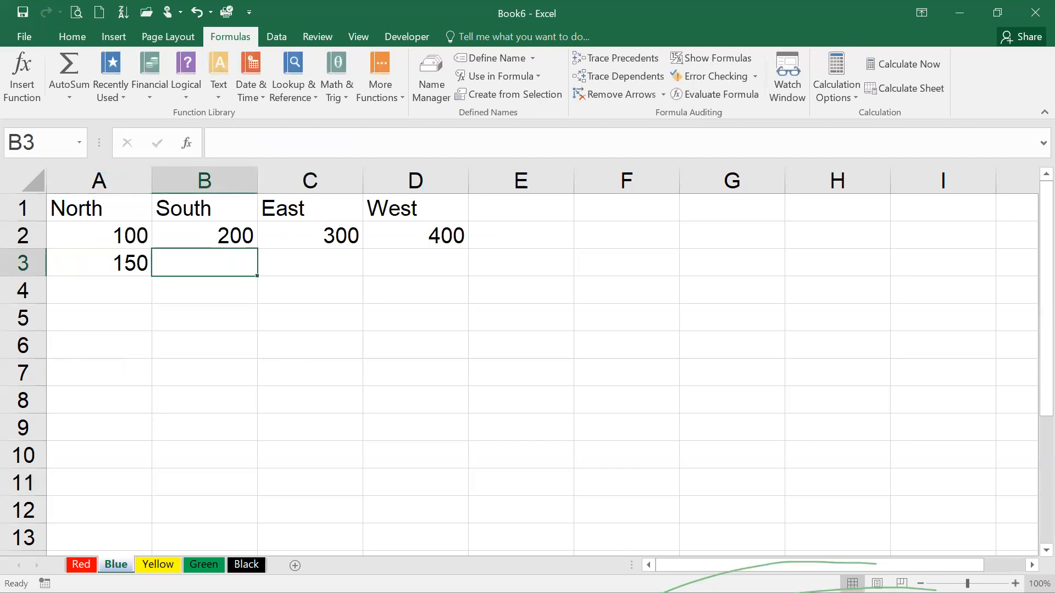
text(250)
key(Tab)
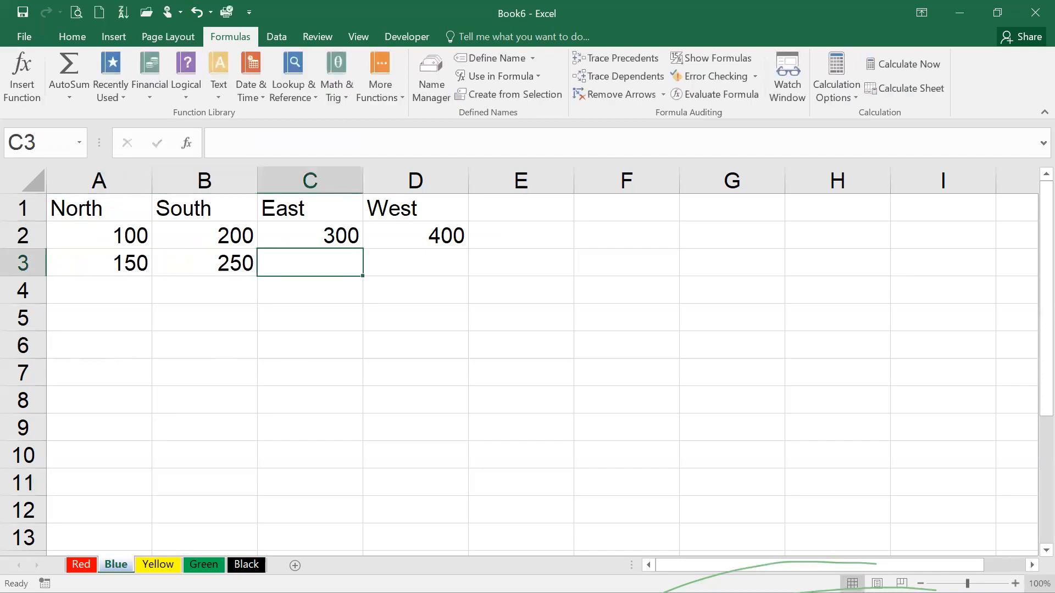
text(350)
key(Tab)
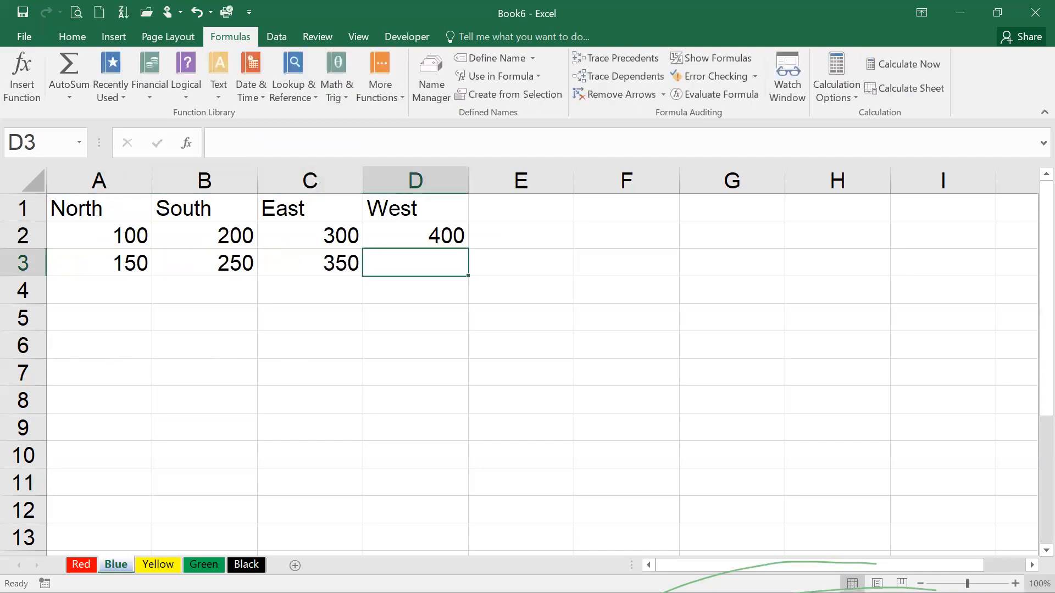
text(450)
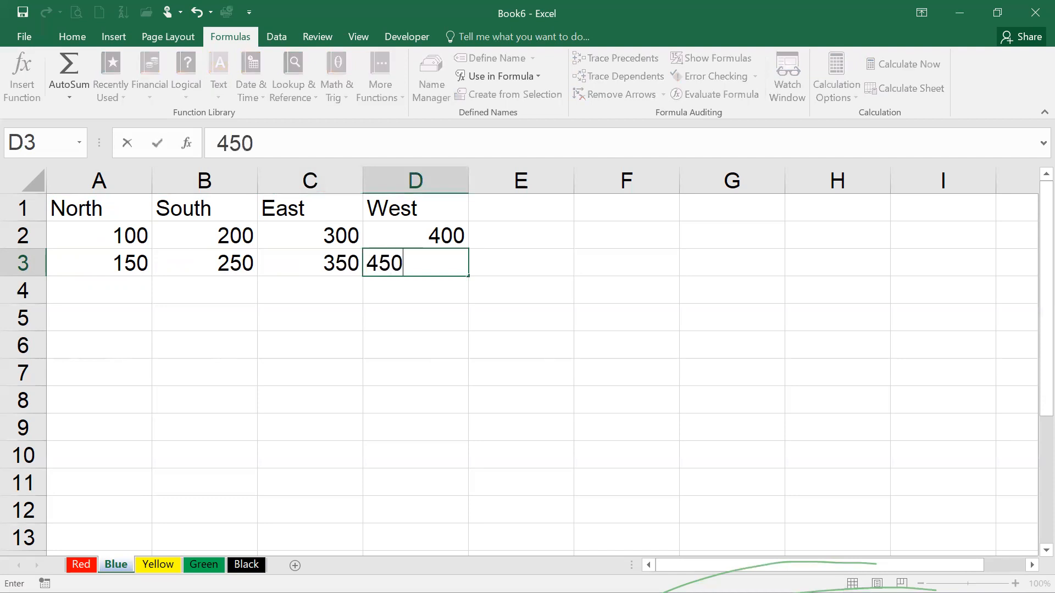
key(Return)
Enter 350 in A4 and 2300 in B4
text(350)
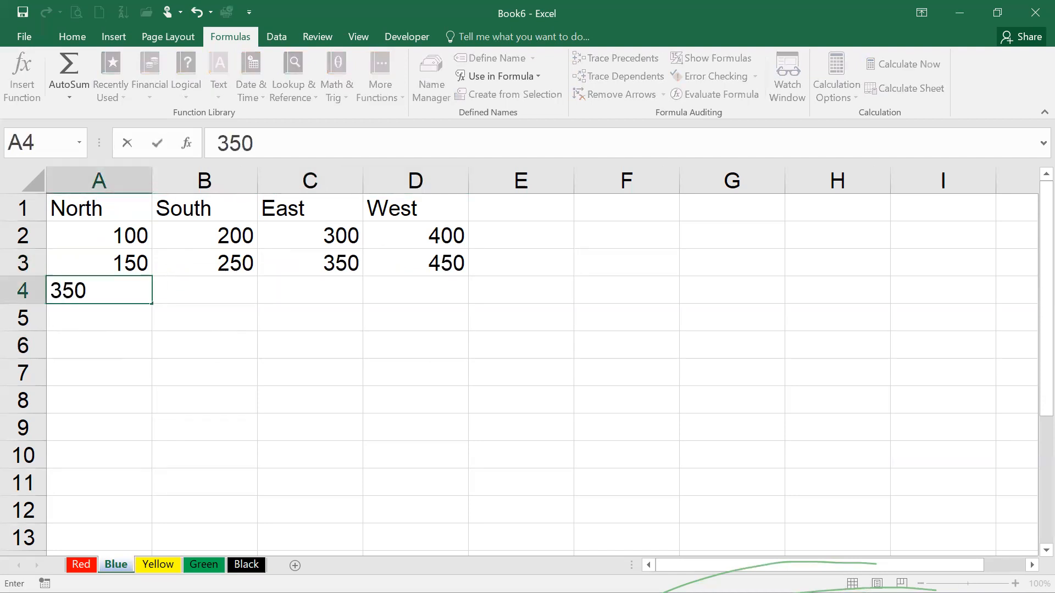
key(Tab)
text(2300)
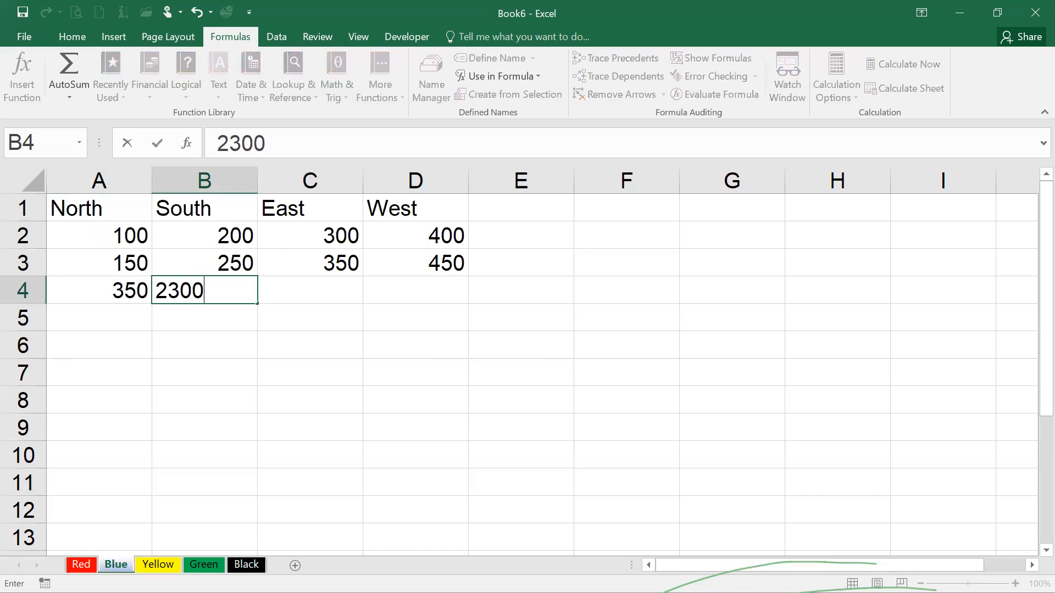
key(Tab)
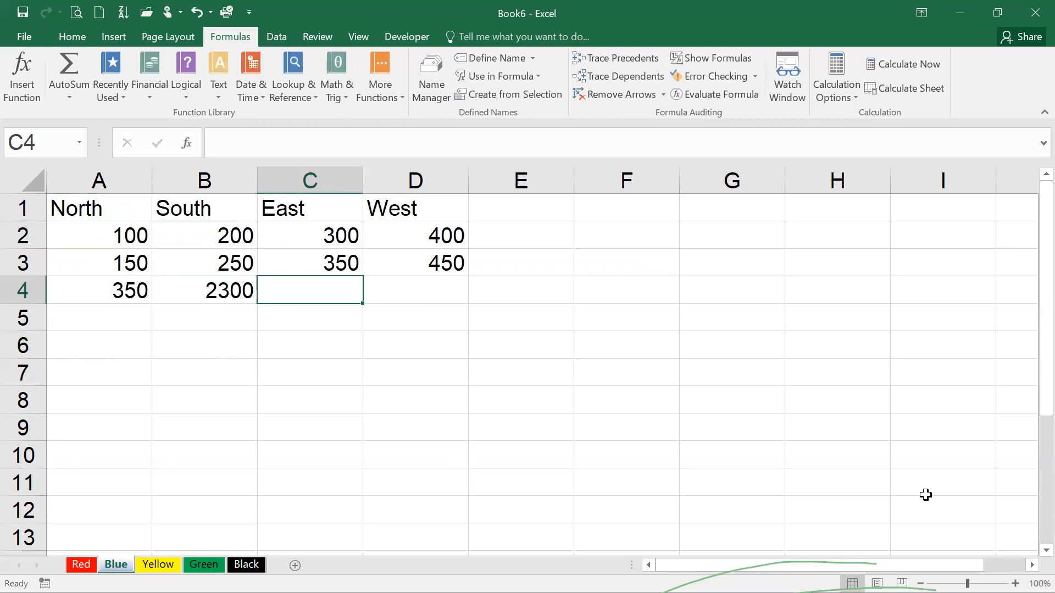
Clear the contents of A2:D4 below the region headings
mouse_move(76, 235)
mouse_down()
mouse_move(447, 263)
mouse_move(443, 297)
mouse_move(427, 285)
mouse_up()
right_click(429, 285)
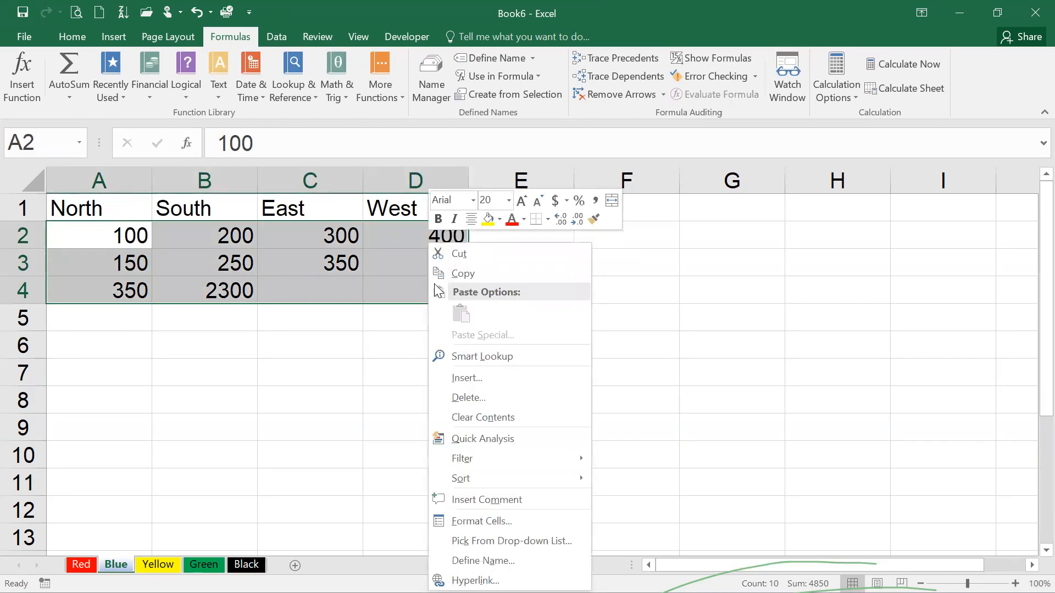
click(500, 418)
Insert a blank column before the North column
click(74, 176)
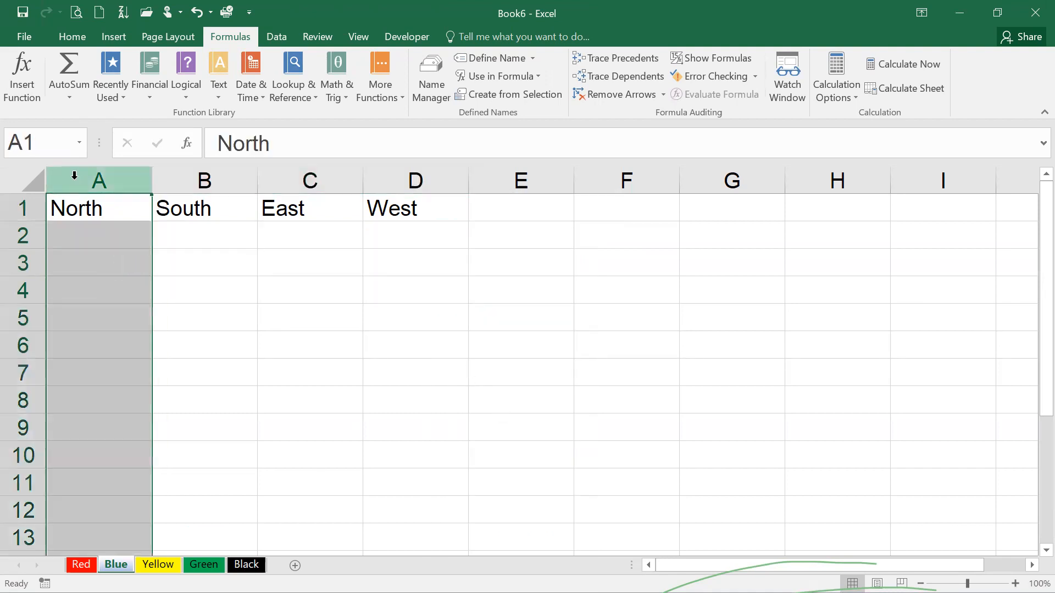
click(57, 35)
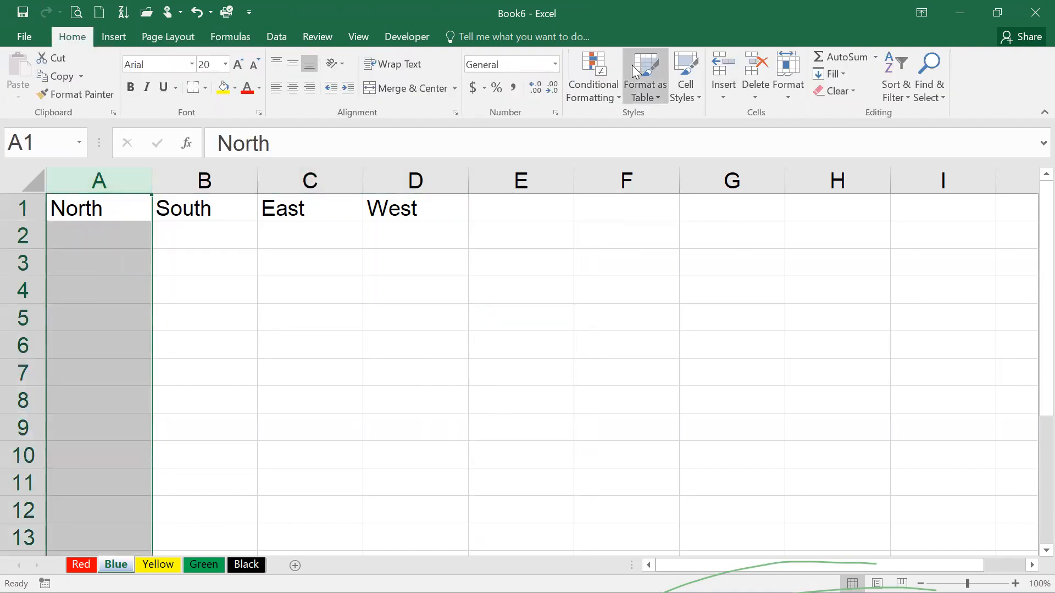
click(723, 68)
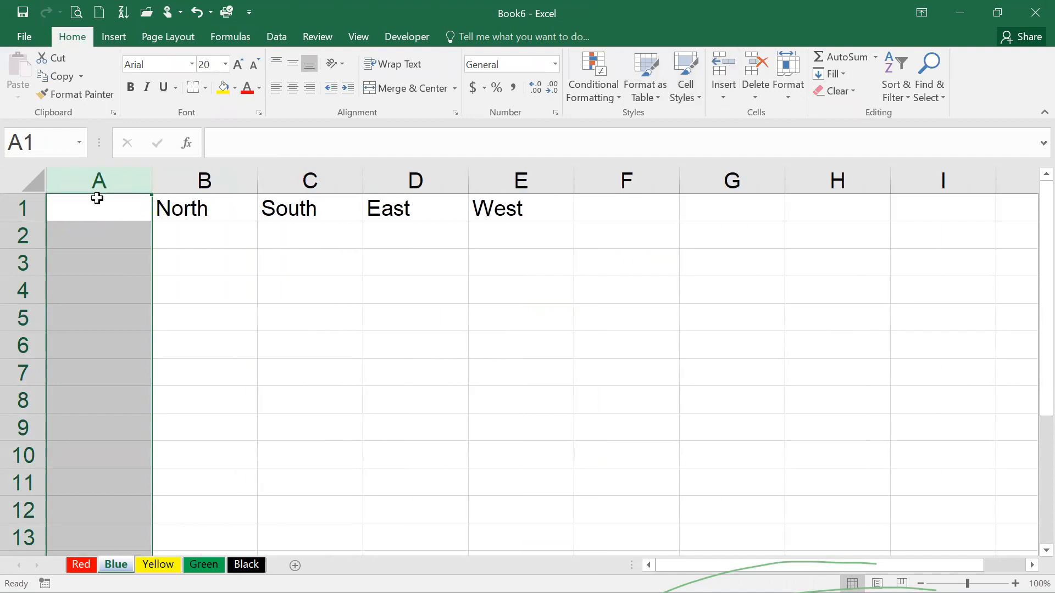
Enter the heading Sl No in A1 and autofit the width of column A
click(97, 198)
text(Sl No)
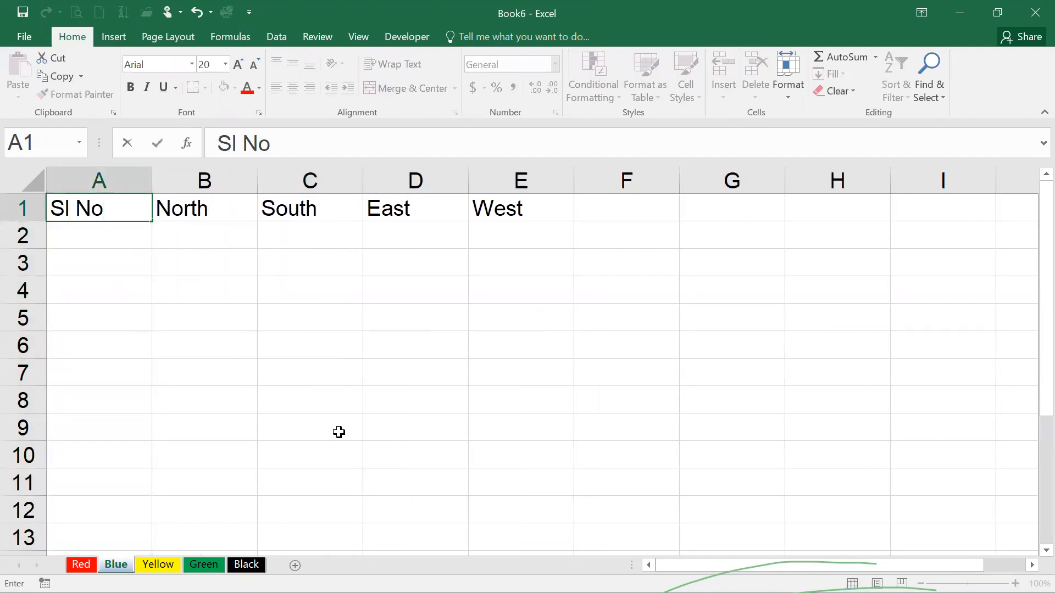
key(Return)
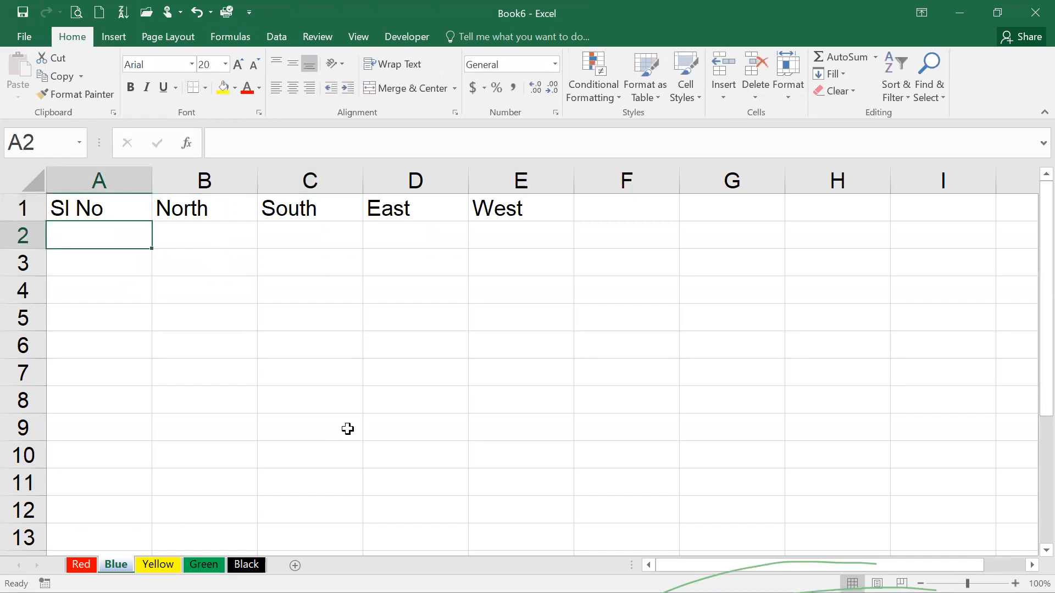
double_click(147, 174)
Enter 1 in A2 and 2 in A3 under the Sl No heading
text(1)
key(Return)
text(2)
key(Return)
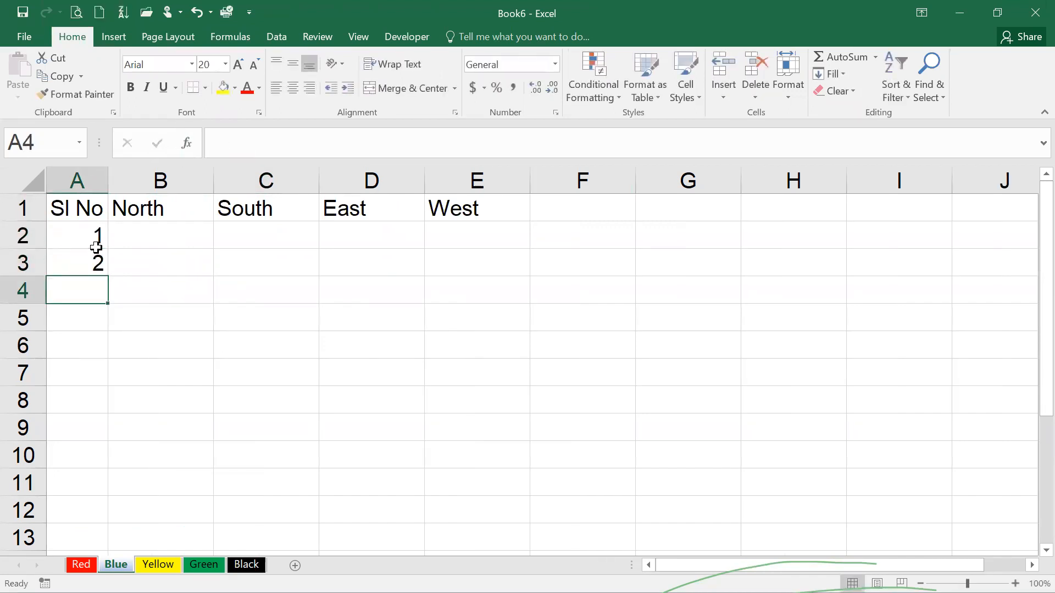
Delete the two serial numbers in A2 and A3
click(96, 251)
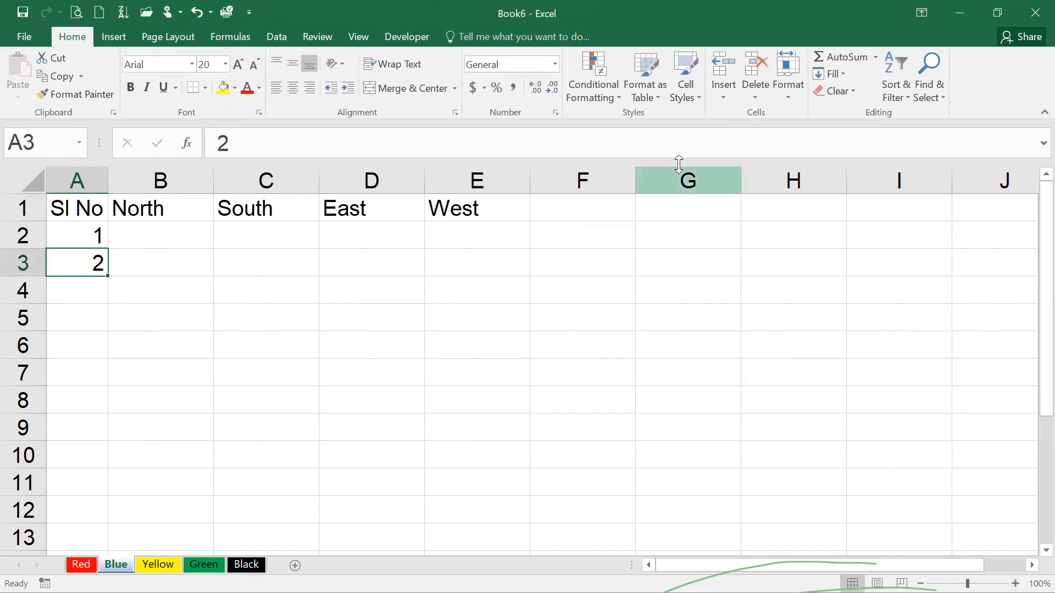
click(73, 237)
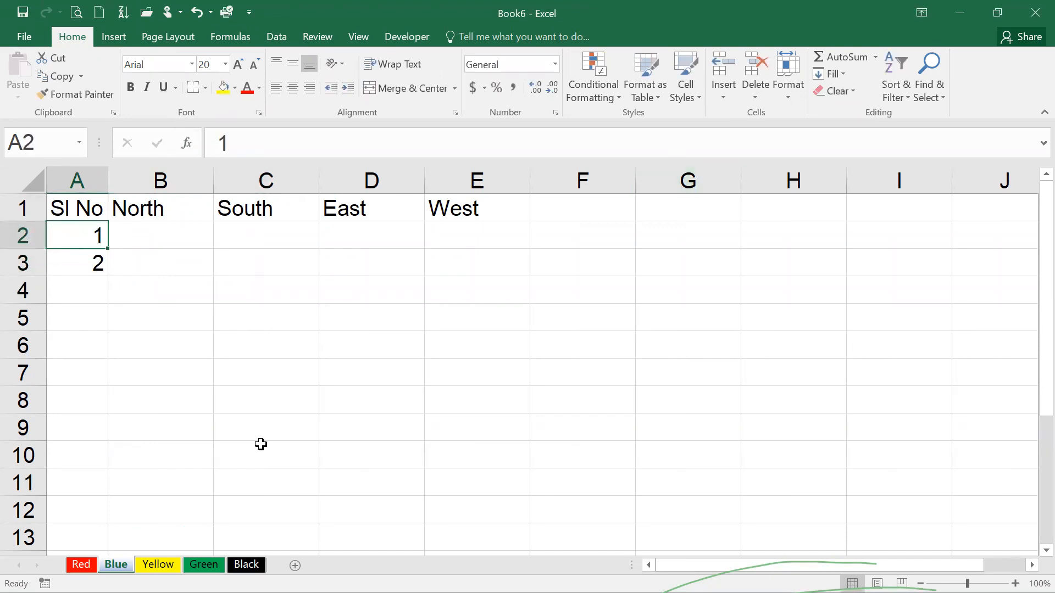
key(Delete)
key(Down)
key(Delete)
key(Down)
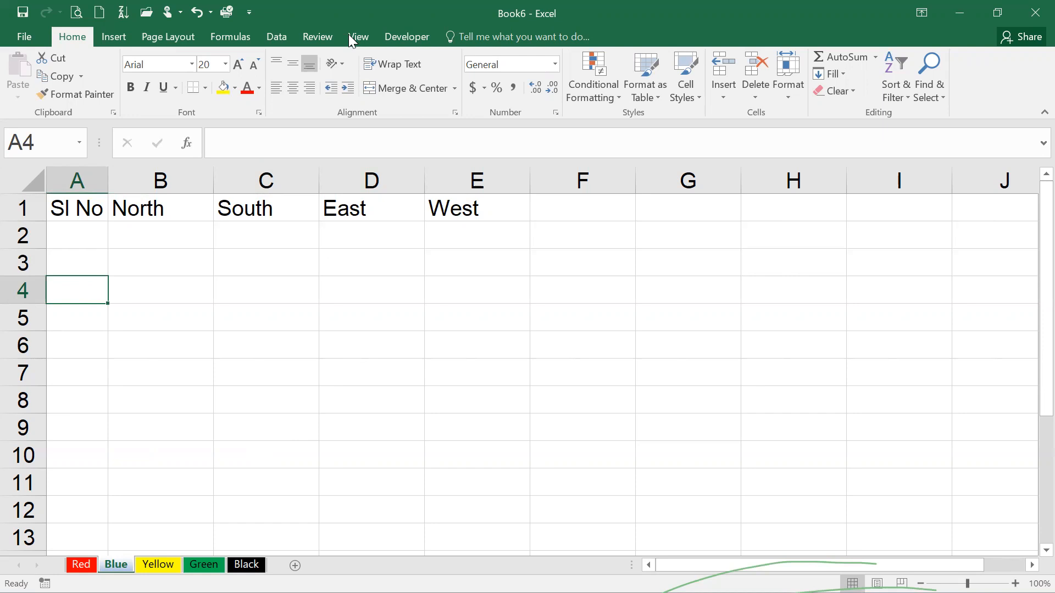
key(ctrl+n)
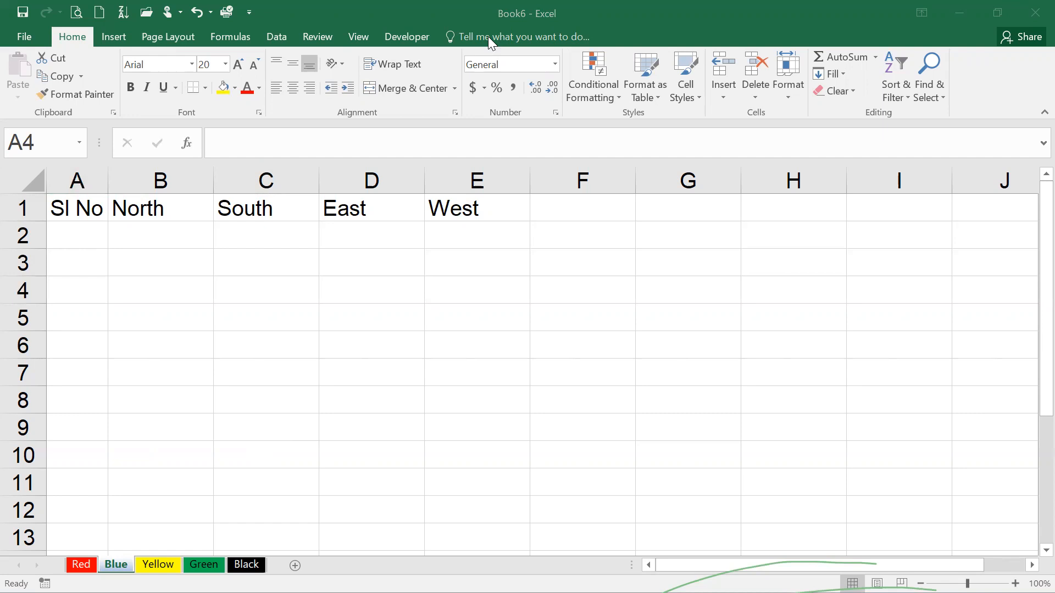
Enter the serial numbers 1, 2, 3 and 4 in A2:A5
click(75, 233)
click(76, 236)
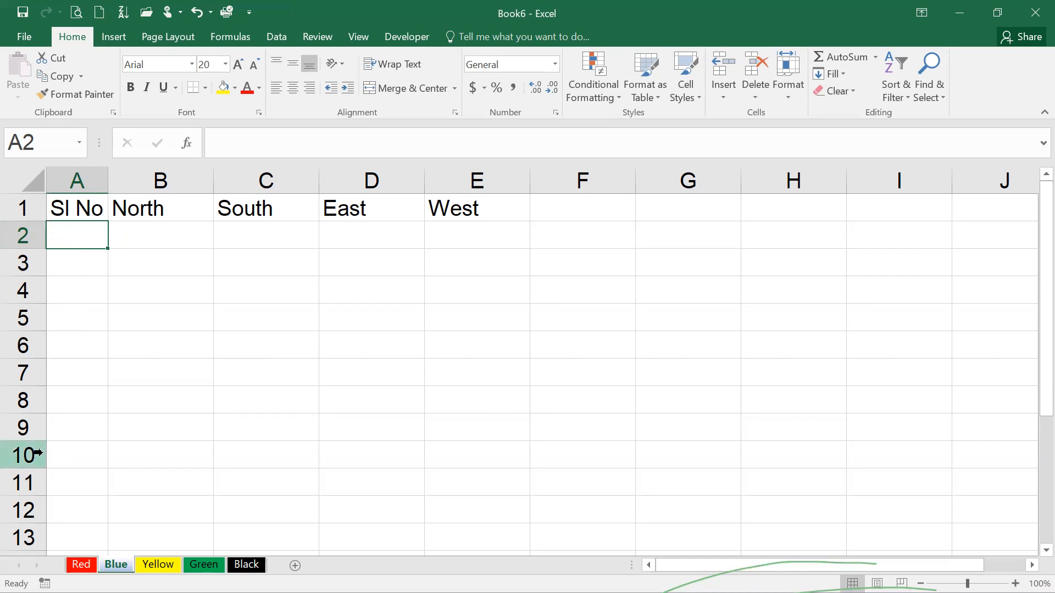
text(1)
key(Return)
text(2)
key(Return)
text(3)
key(Return)
text(4)
key(Return)
Continue the serial numbers with 5, 6 and 7 in A6:A8, leaving no blank row
key(Return)
text(5)
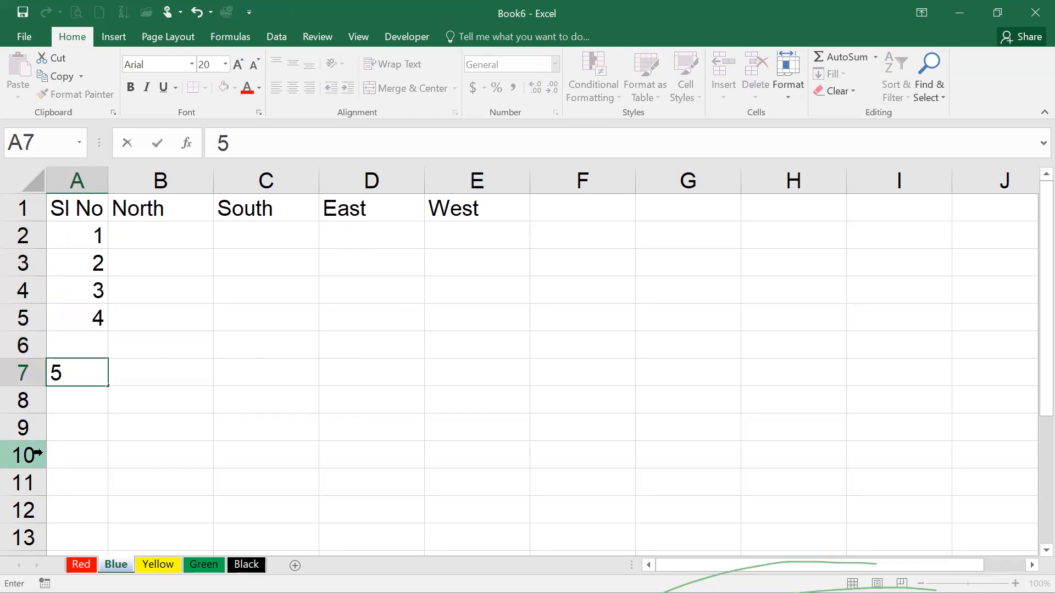
key(BackSpace)
key(Escape)
key(Up)
text(5)
key(Return)
text(6)
key(Return)
key(Return)
key(Up)
text(7)
key(Return)
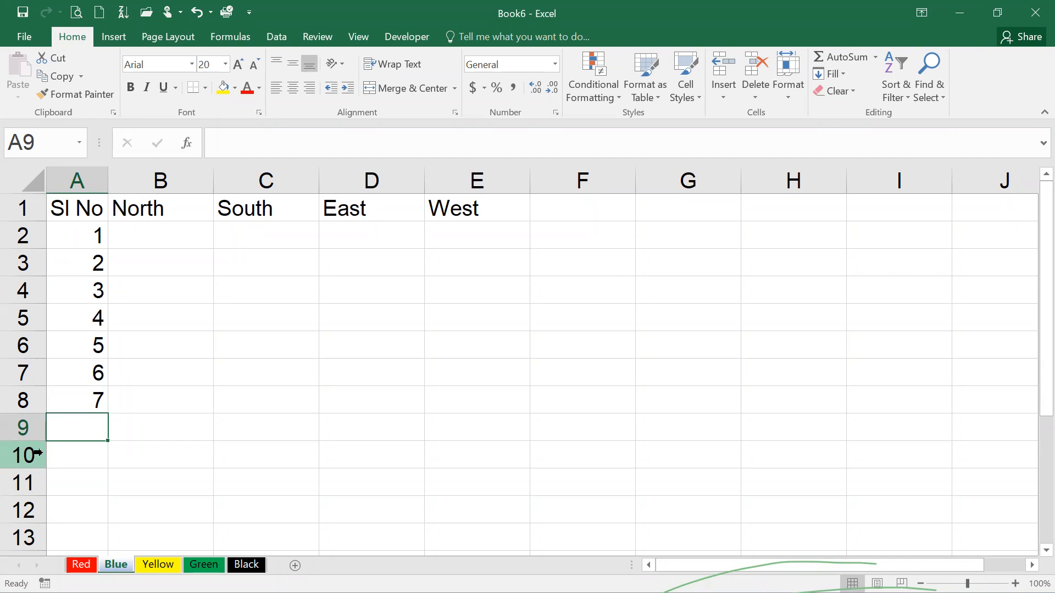
Clear the contents of A2:A9 below the Sl No heading
drag(64, 237, 52, 447)
click(64, 431)
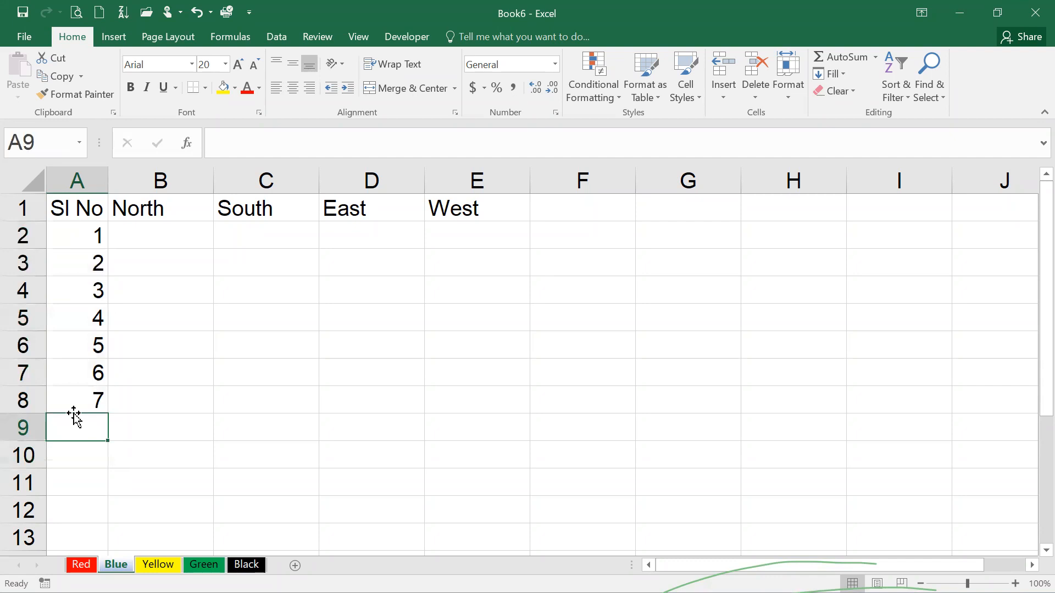
click(83, 245)
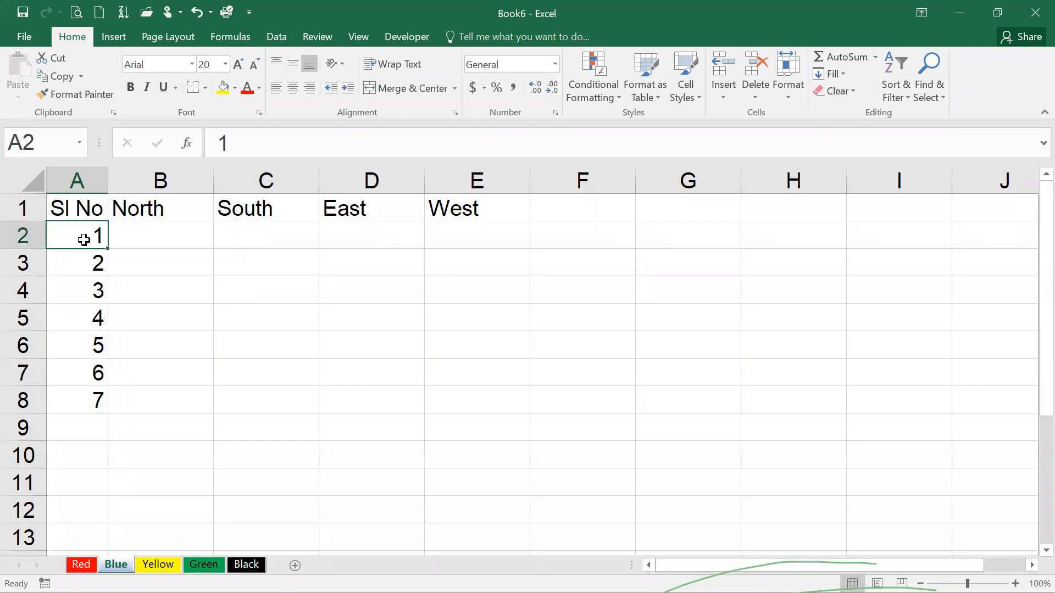
drag(83, 246, 61, 422)
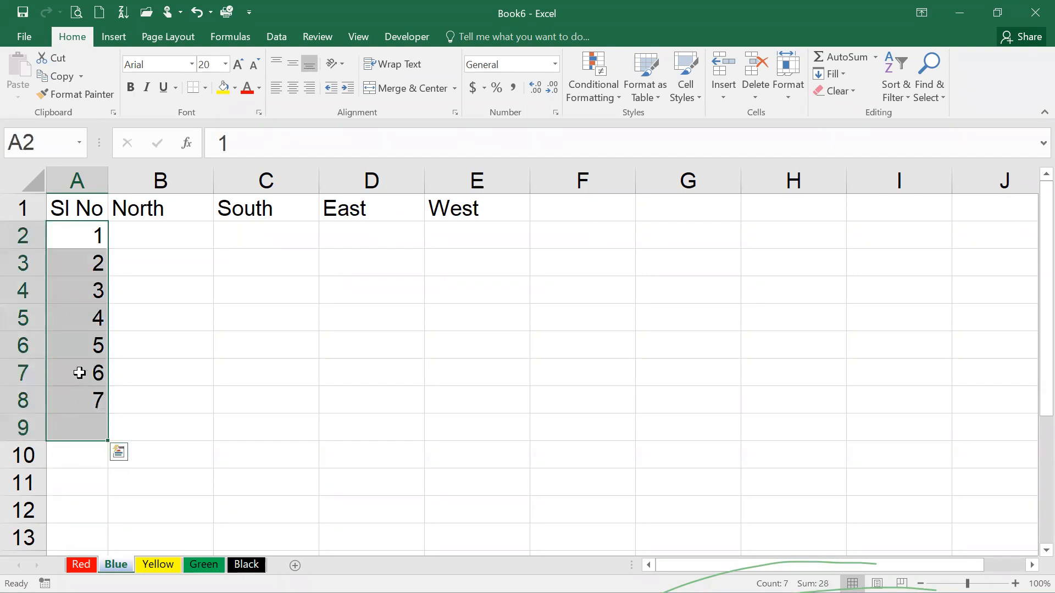
right_click(73, 326)
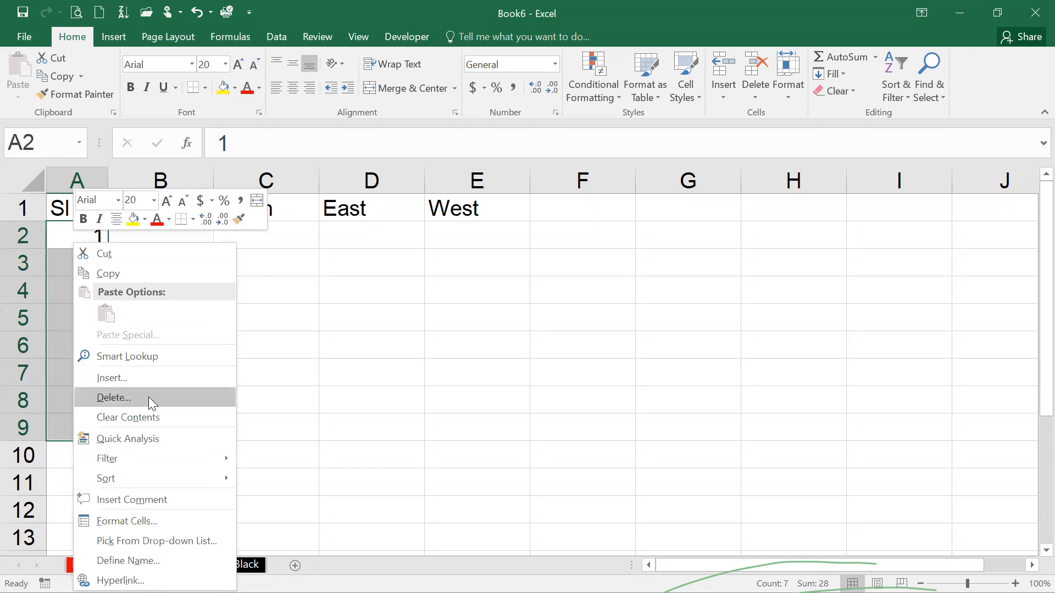
click(151, 415)
click(235, 379)
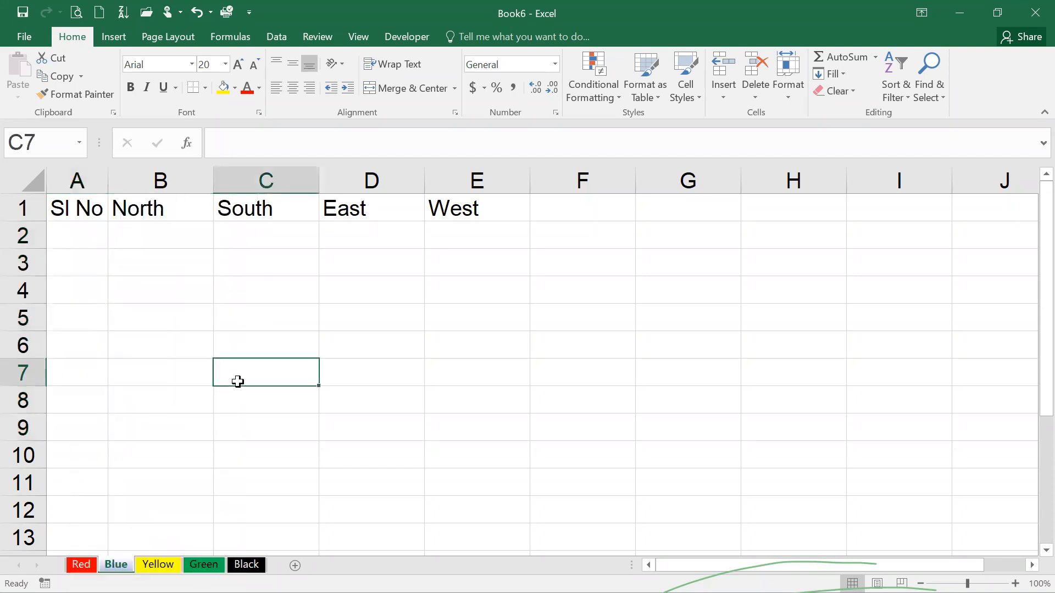
click(90, 175)
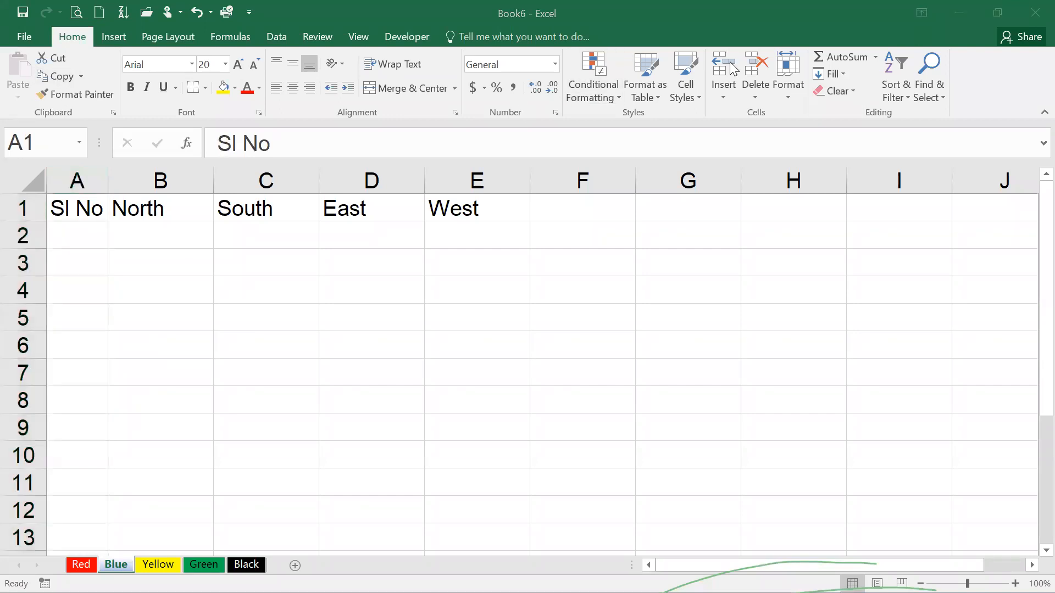
click(721, 85)
Enter 1, 2 and 3 in A2:A4 and autofill the series down to 11 in A12
click(79, 233)
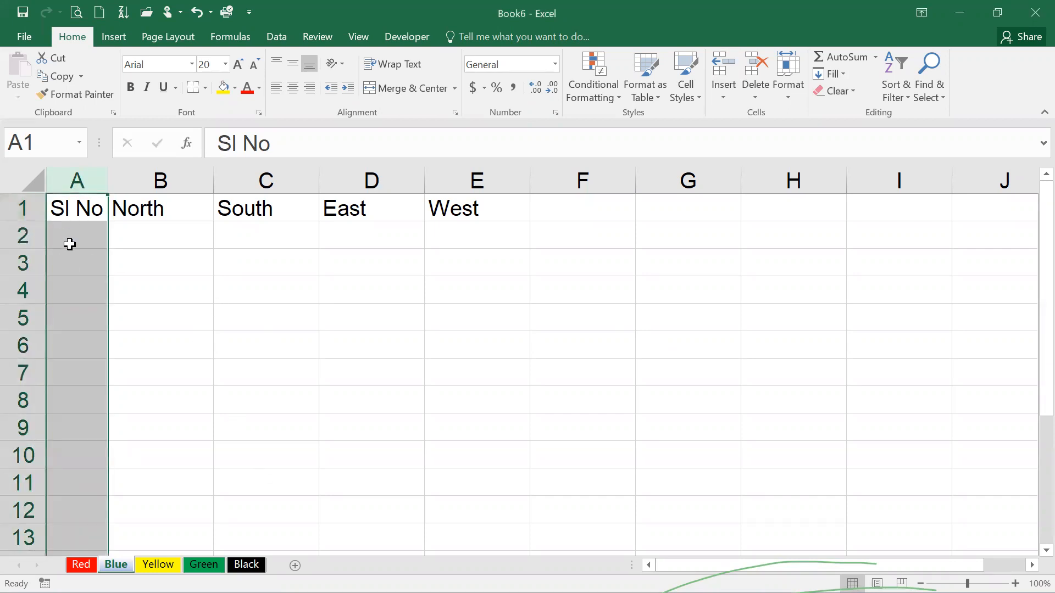
click(73, 242)
key(F2)
text(1)
key(Return)
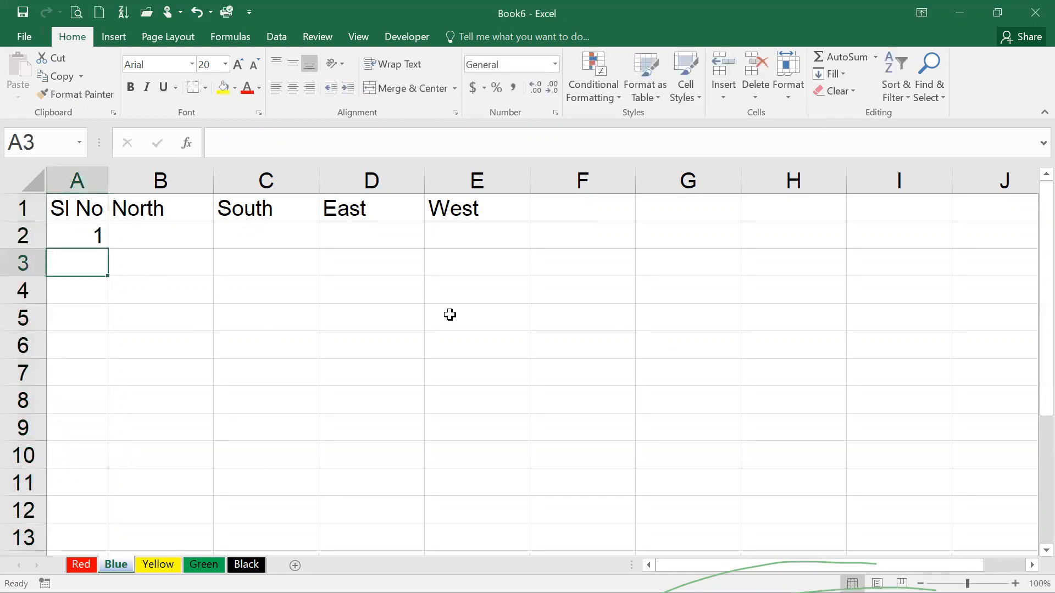
text(2)
key(Return)
text(3)
key(Return)
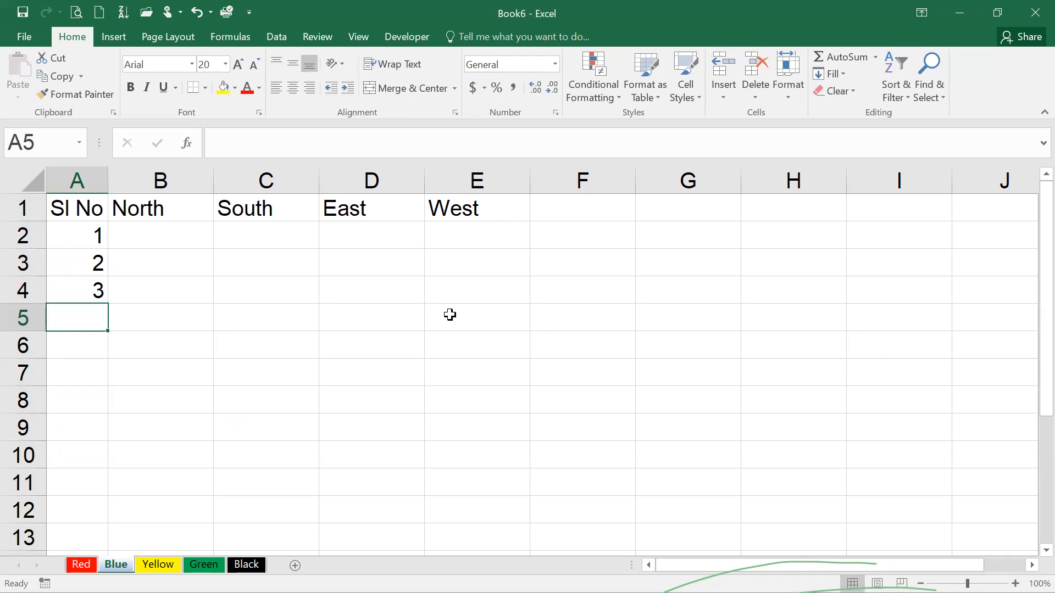
drag(83, 236, 88, 525)
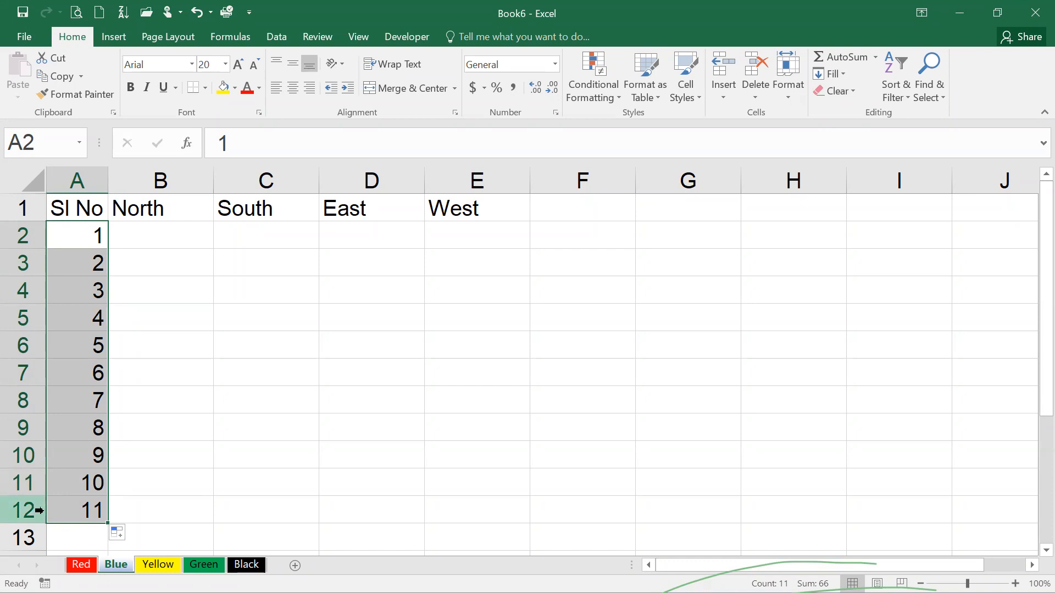
Enter 100, 150, 200 and 250 in B2:B5 and autofill the series down to 600 in B12
click(160, 234)
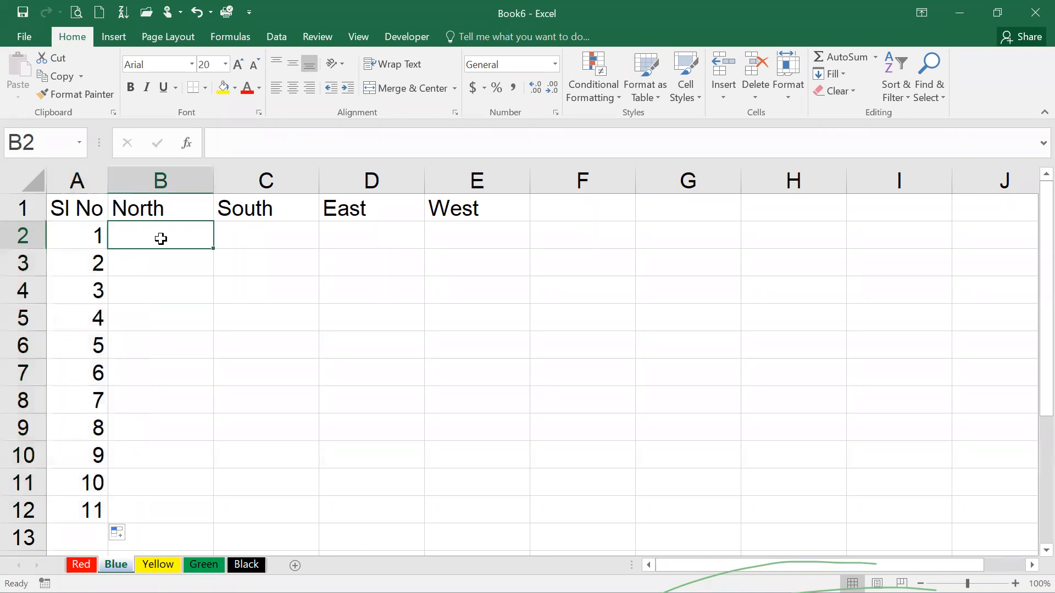
text(100)
key(Return)
text(150)
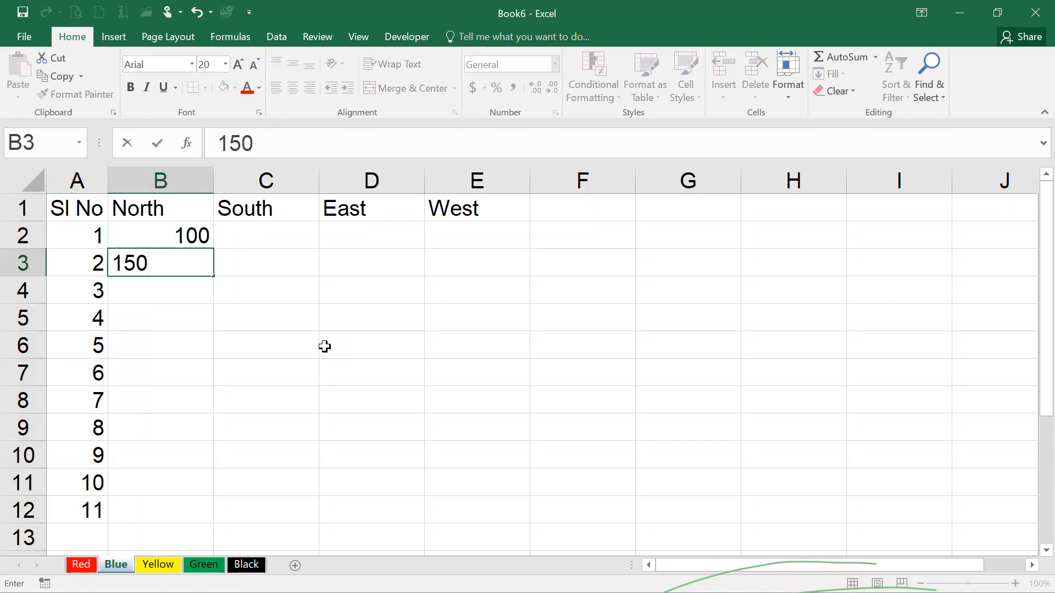
key(Return)
text(200)
key(Return)
text(250)
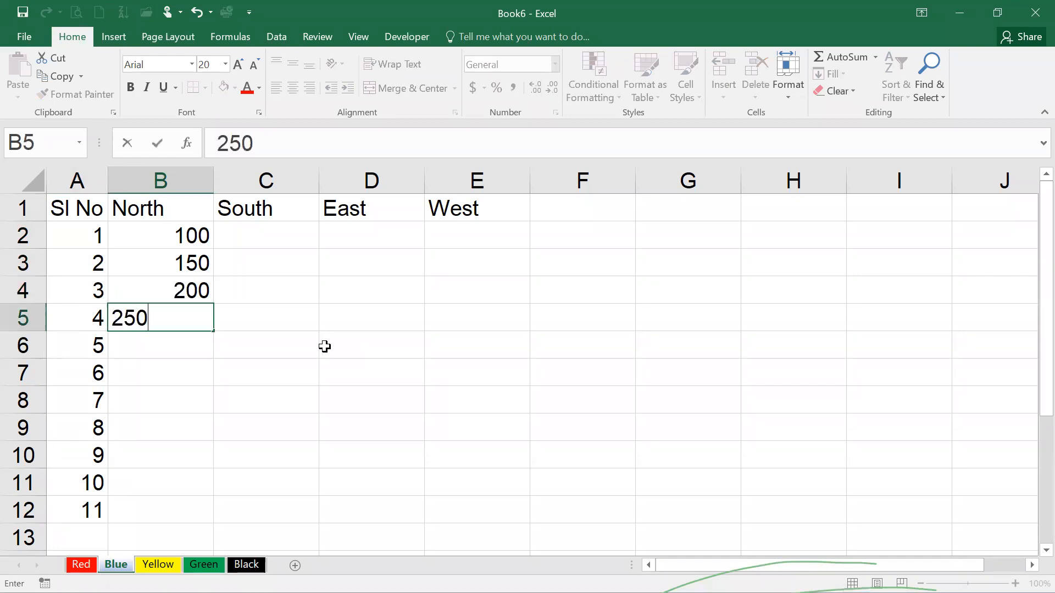
key(Return)
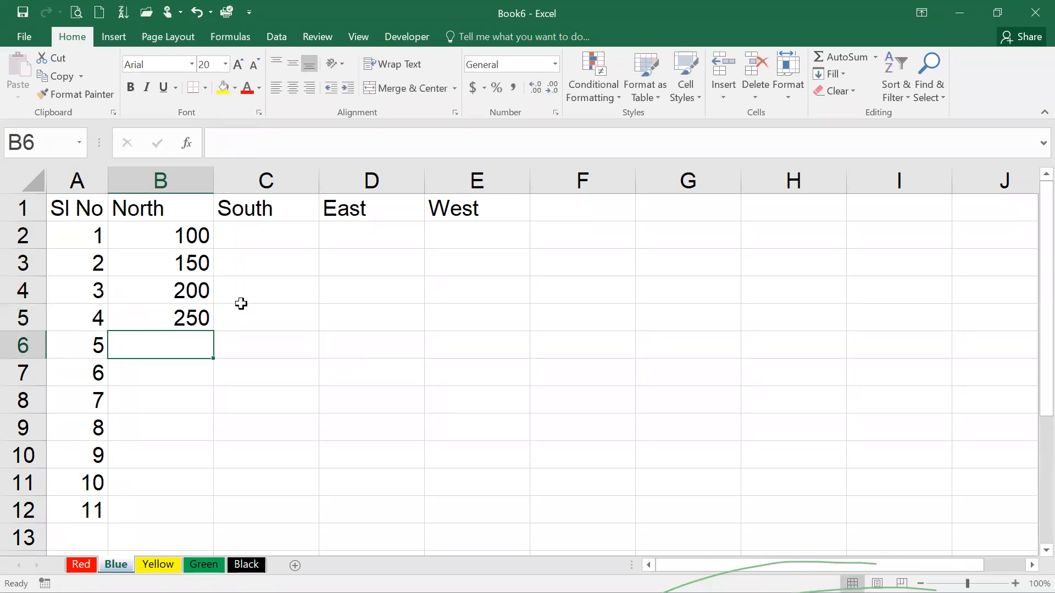
drag(158, 233, 200, 511)
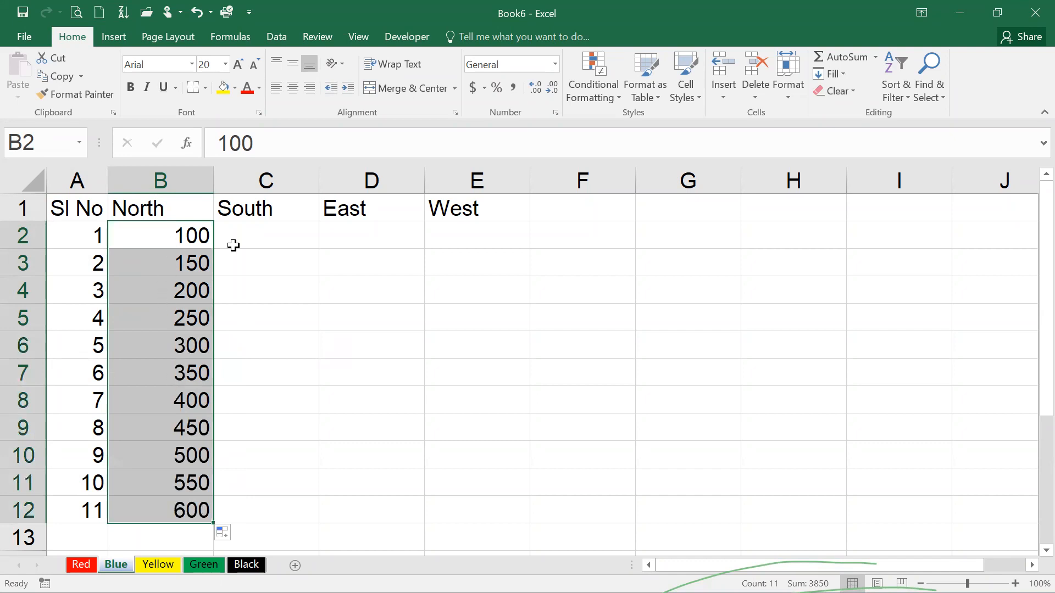
Examine the filled values down the North column, from B2 to B12
key(alt+Tab)
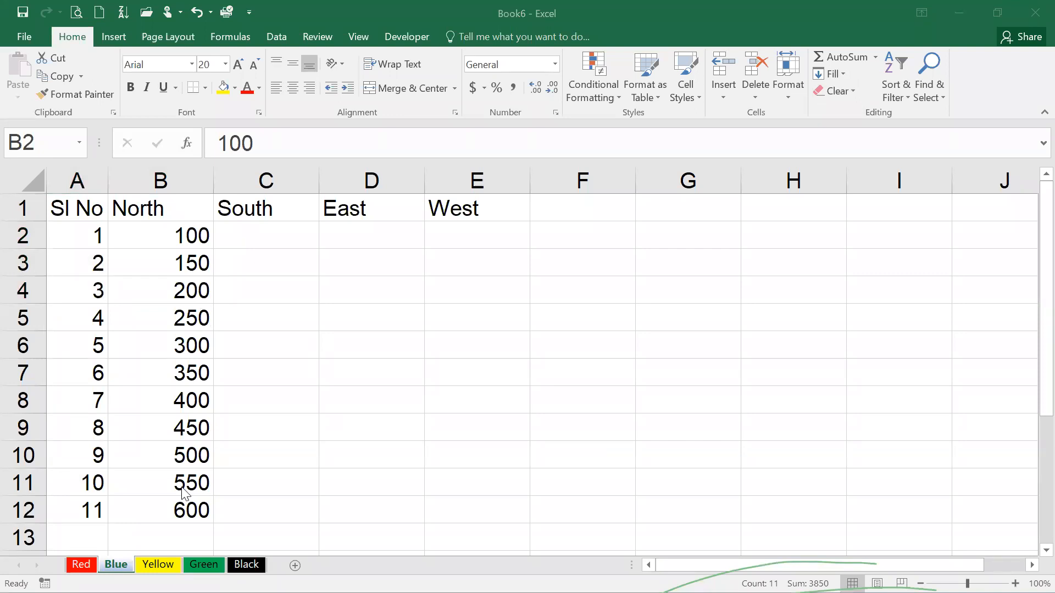
key(alt+Tab)
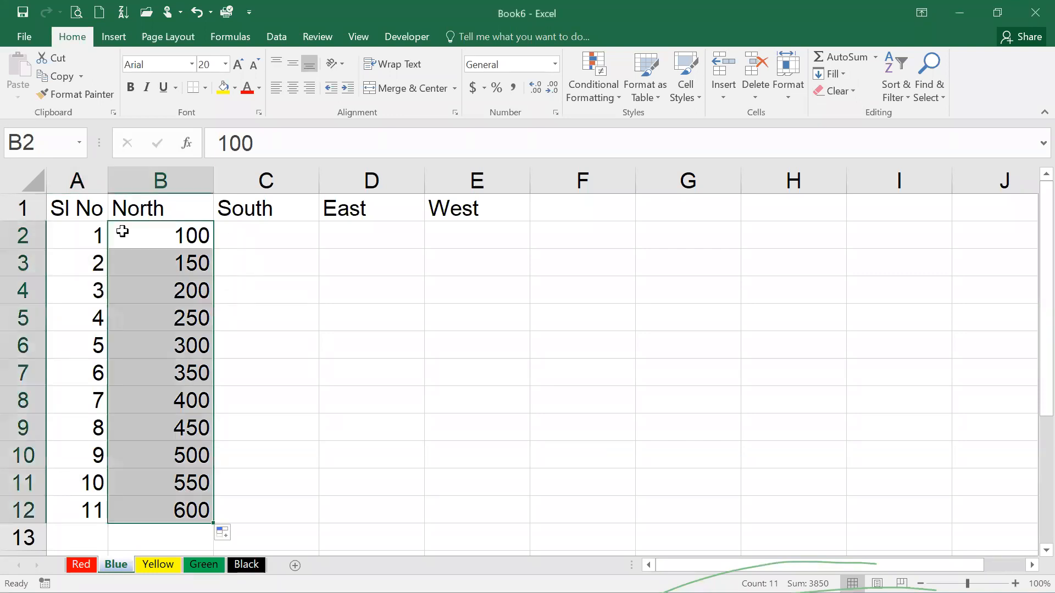
click(145, 262)
click(147, 229)
click(155, 272)
click(154, 324)
click(164, 406)
click(152, 478)
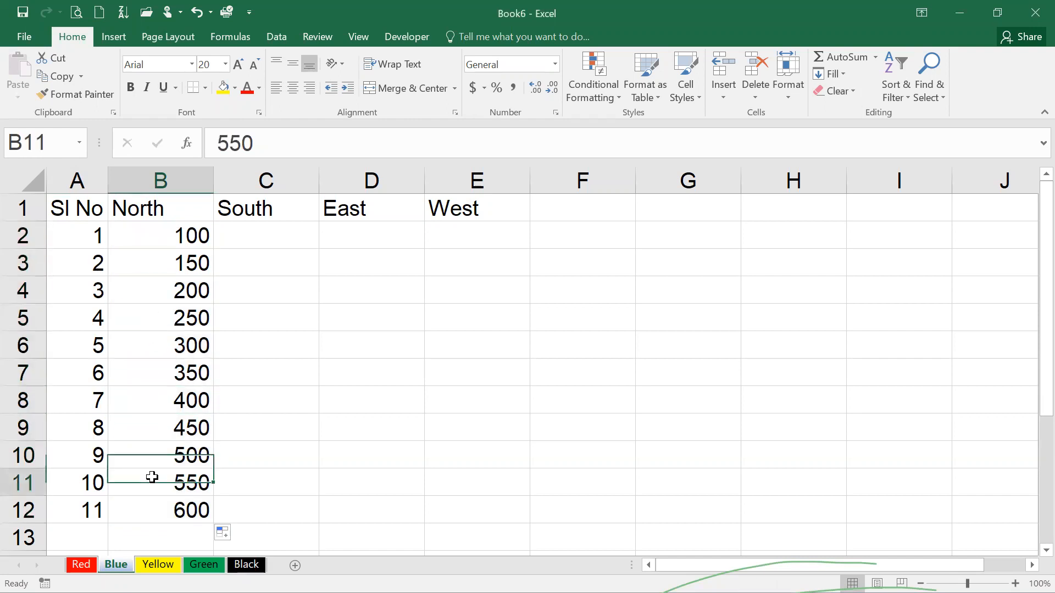
click(163, 511)
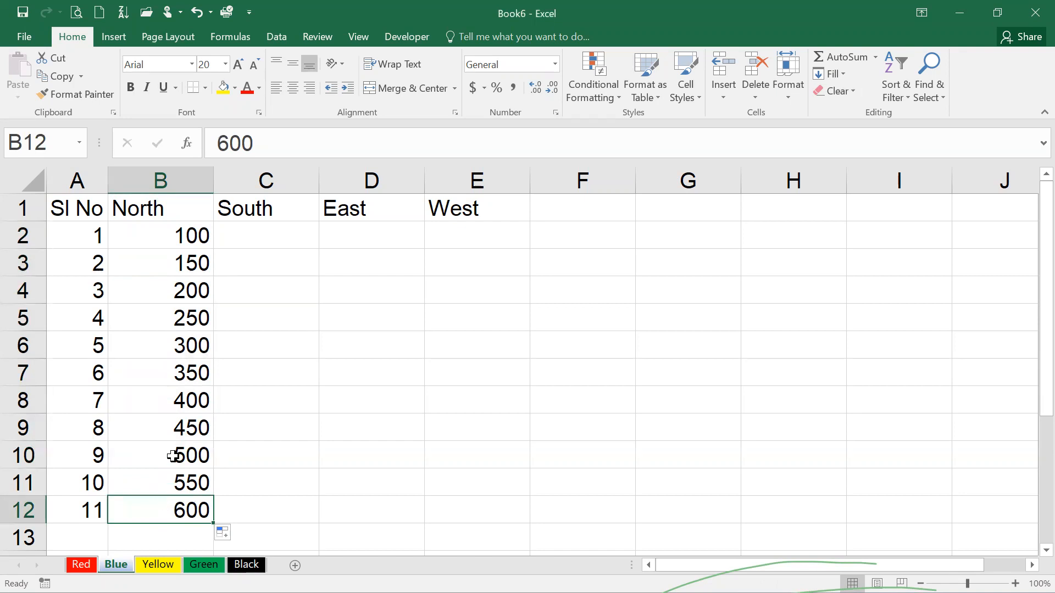
Enter 10 in C2 under the South heading
click(254, 237)
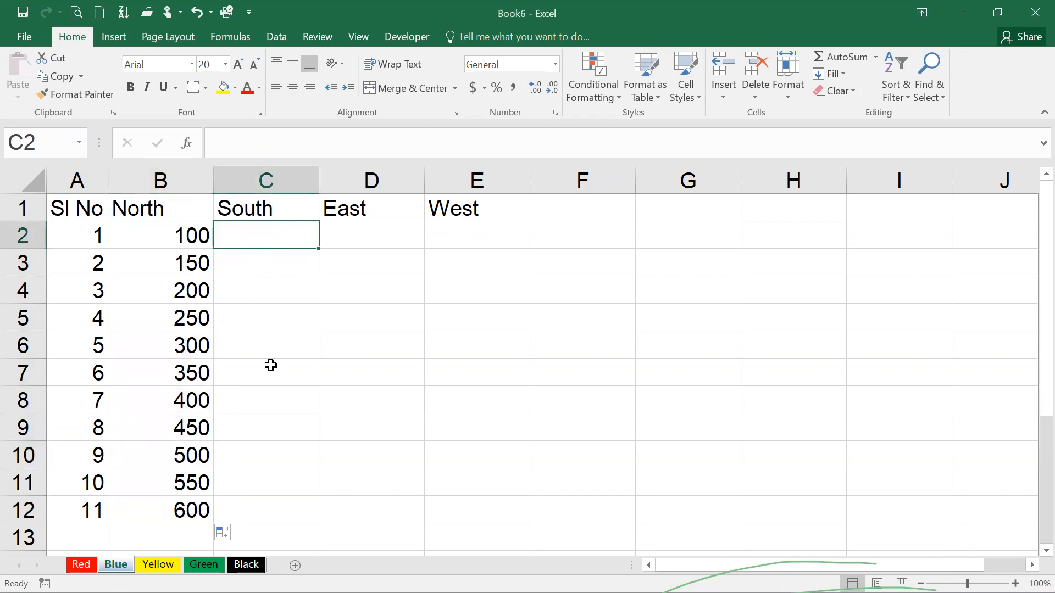
text(10)
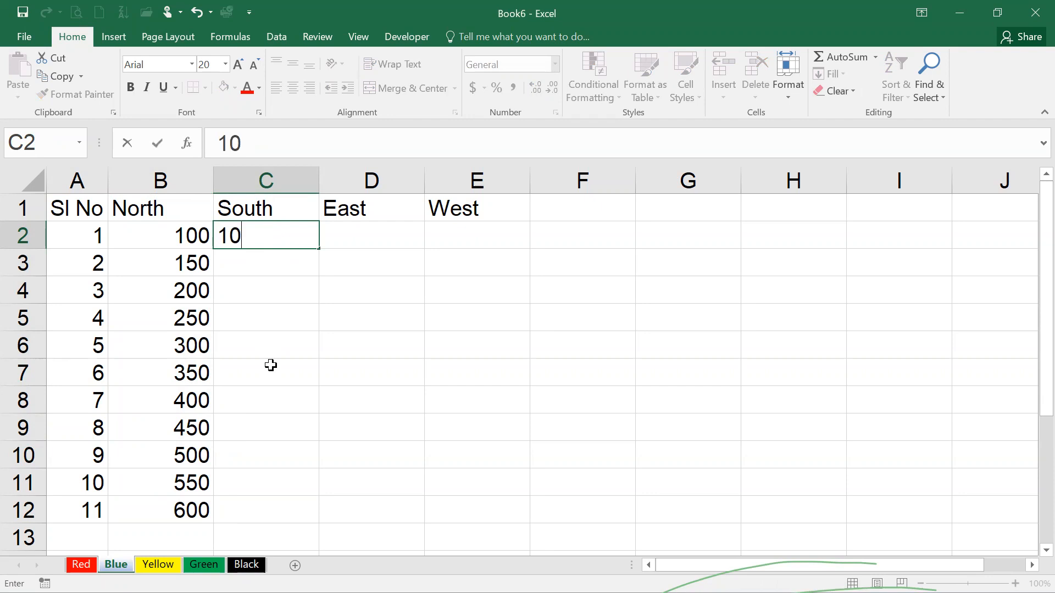
key(ctrl+Return)
key(Down)
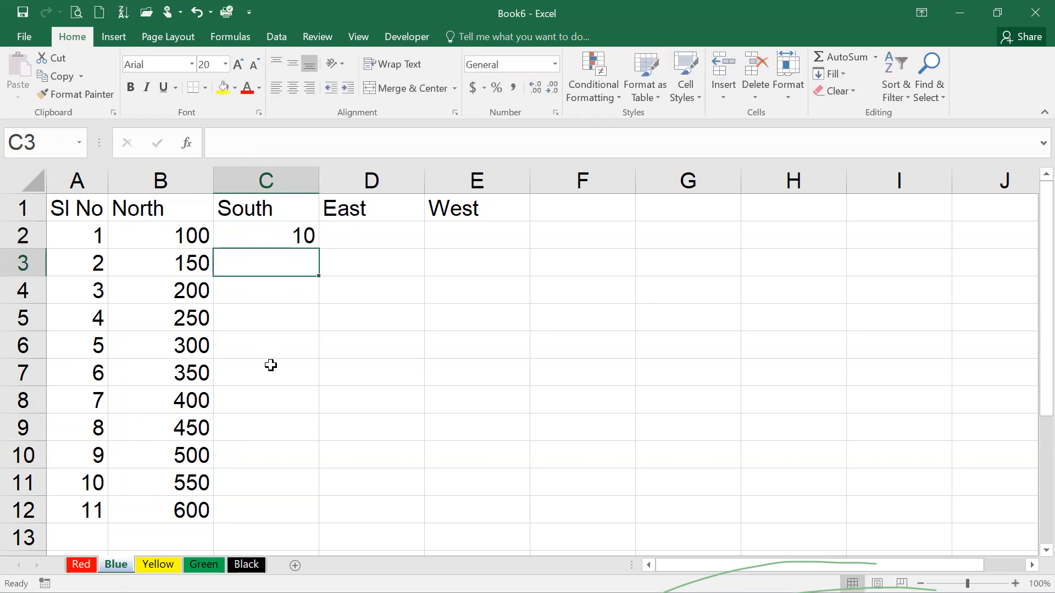
Fill C2:C12 under South with a linear column series that continues from 10 with a step value of 5
click(248, 511)
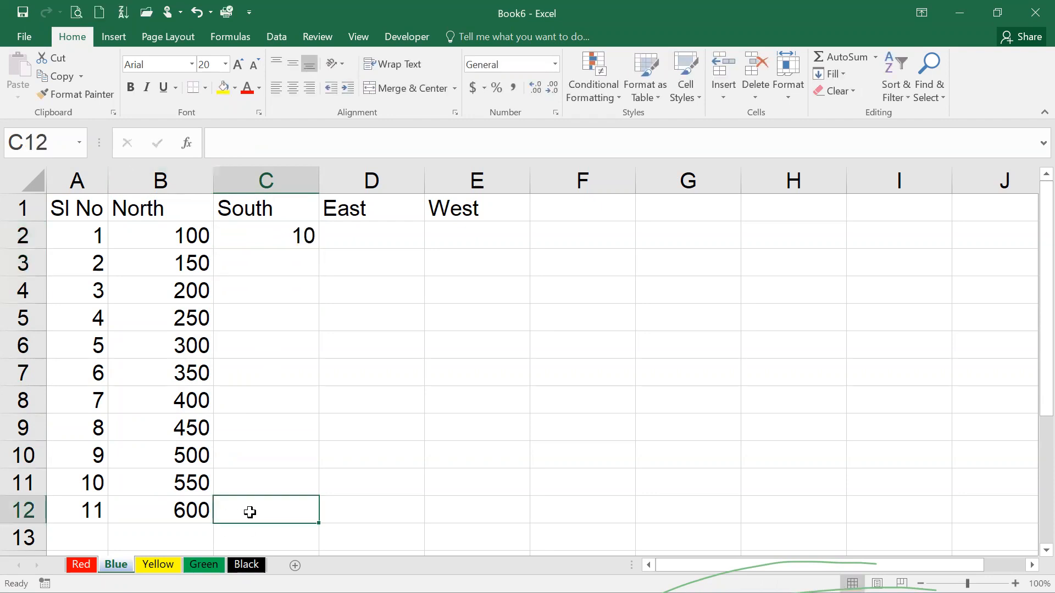
drag(259, 235, 249, 503)
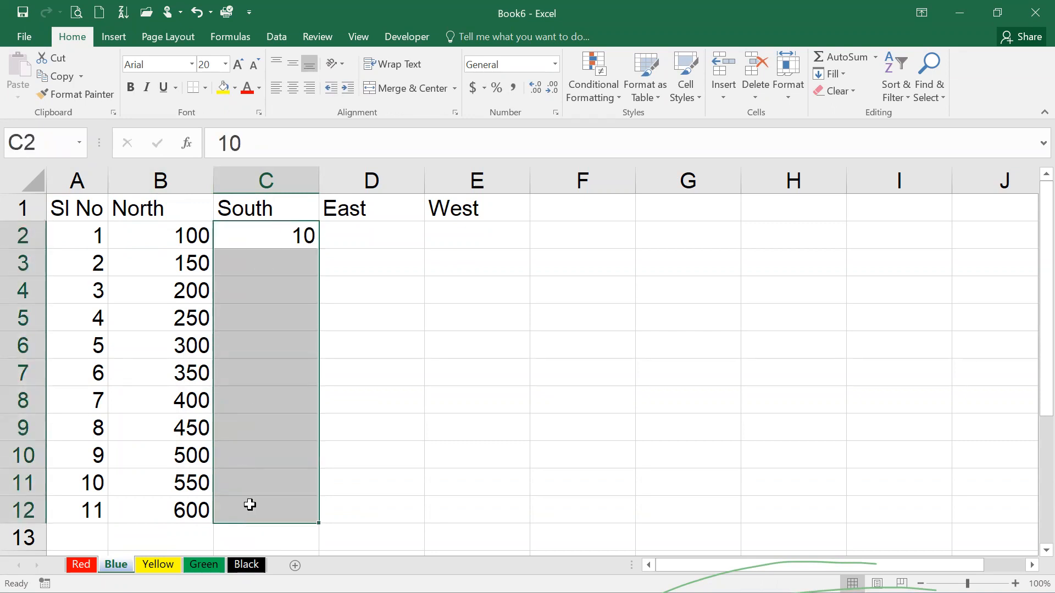
click(842, 76)
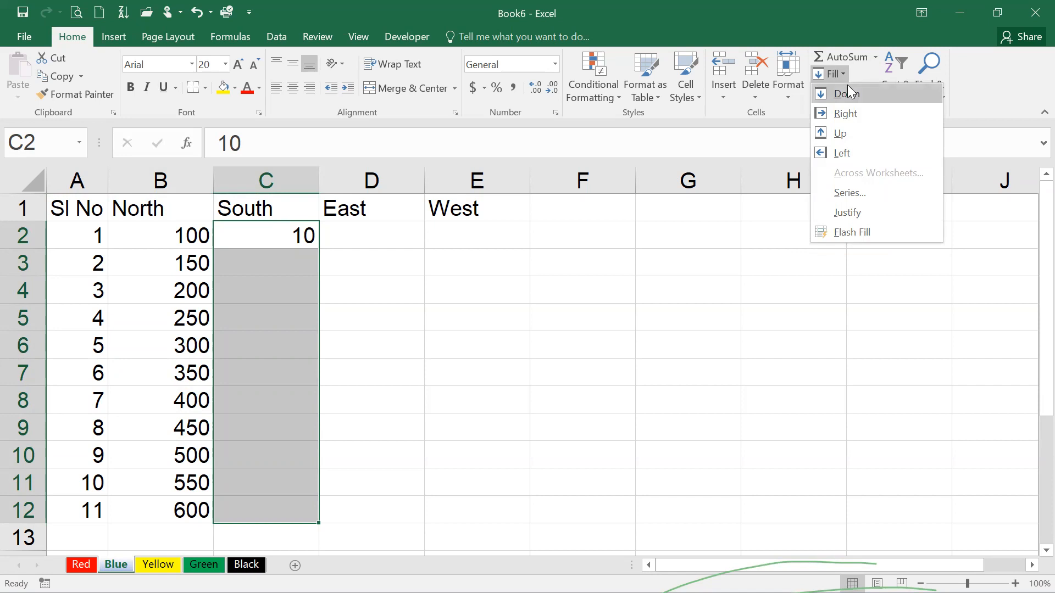
click(856, 192)
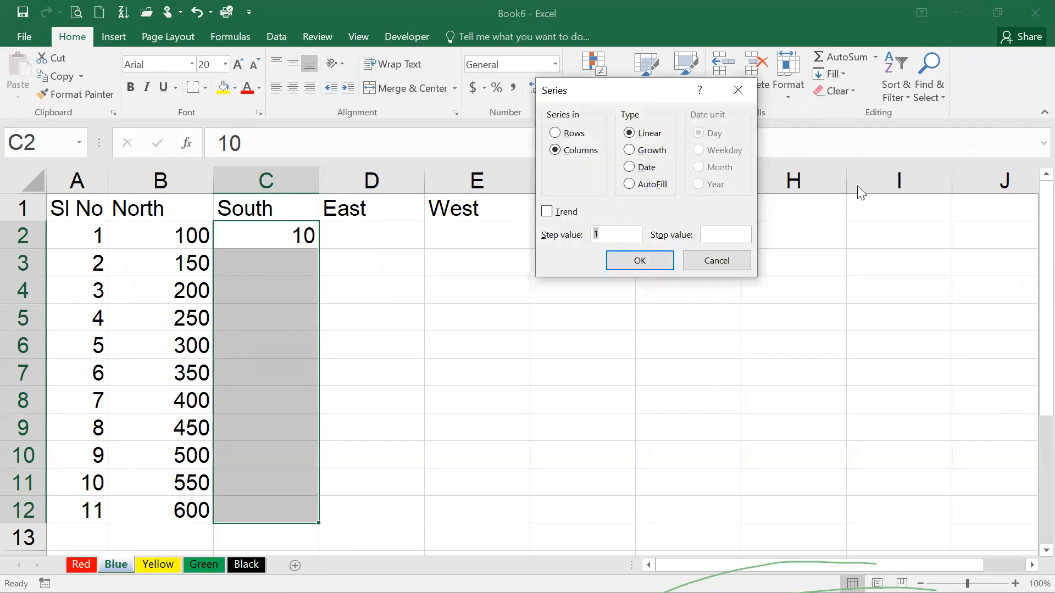
click(626, 233)
drag(619, 233, 588, 231)
click(647, 254)
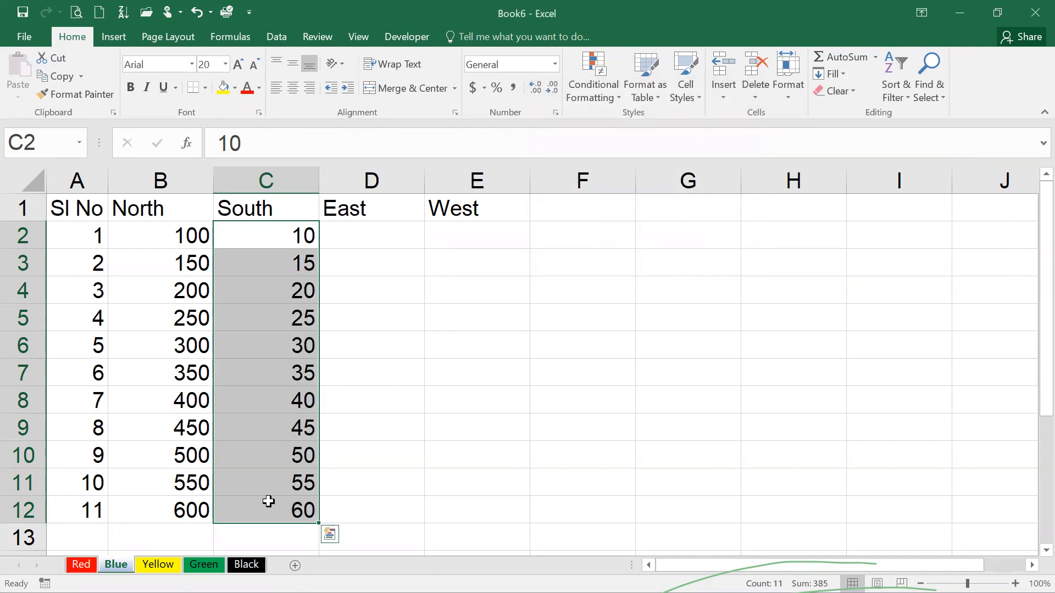
Examine the filled series values down the South column, from C2 to C12
click(271, 264)
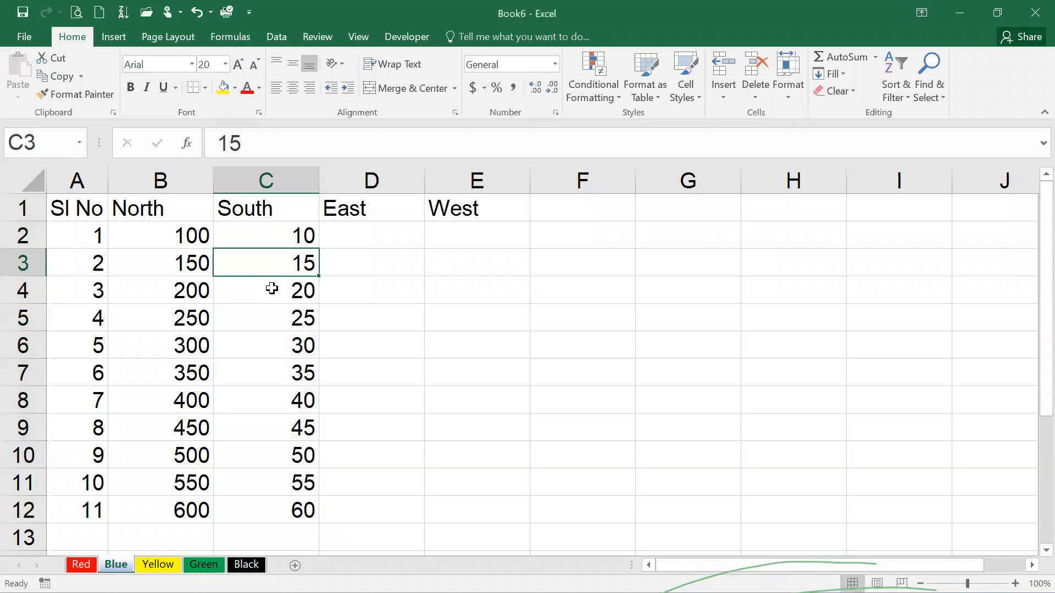
click(273, 293)
click(274, 323)
click(274, 357)
click(272, 429)
click(269, 456)
click(267, 484)
click(270, 506)
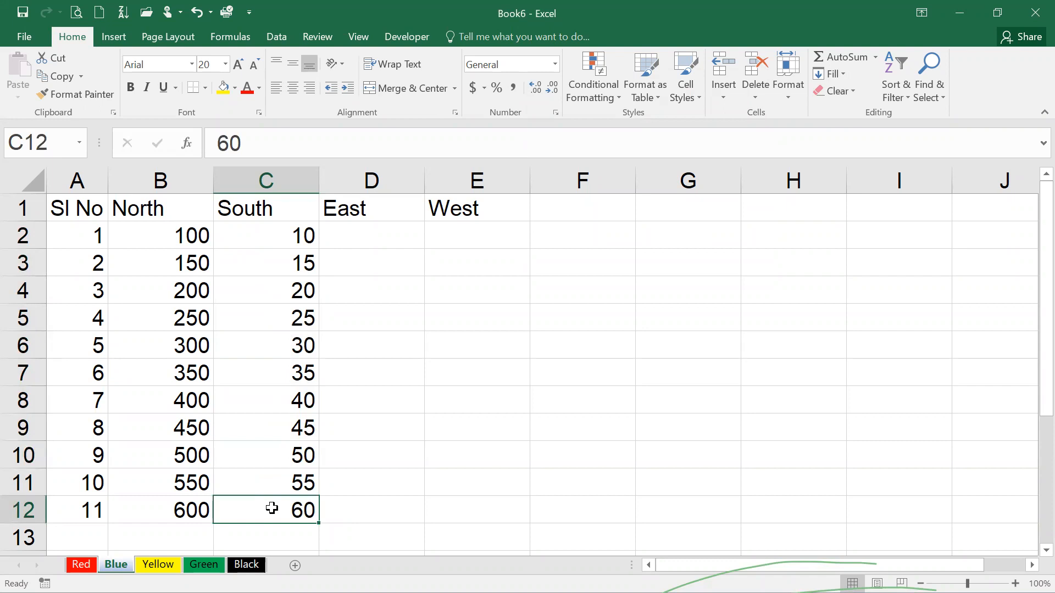
drag(263, 243, 261, 506)
click(275, 240)
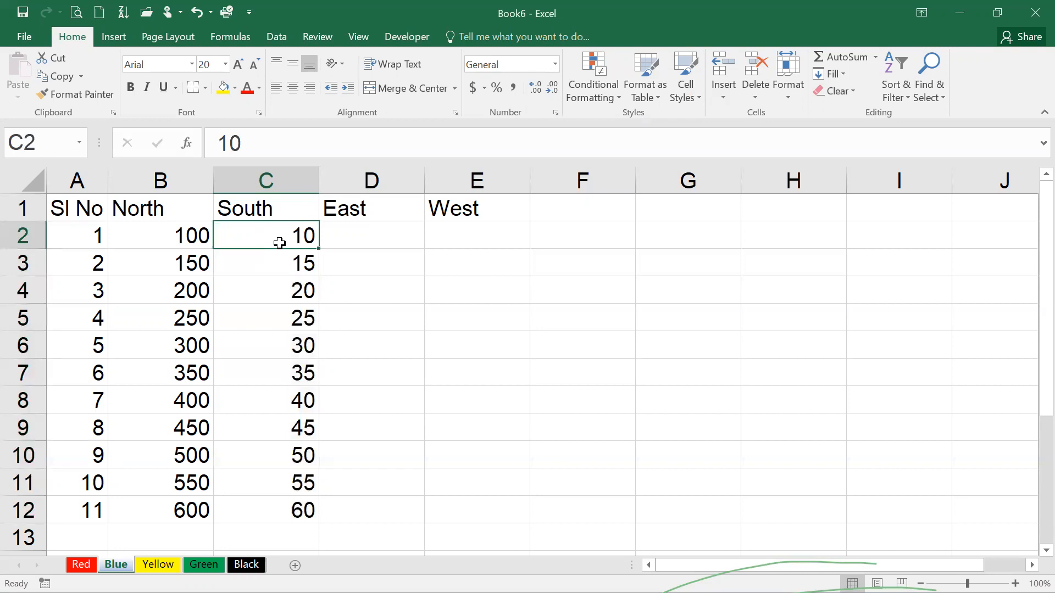
Fill the empty East cells D2:D12 leftward over the South values in C2:C12
click(373, 234)
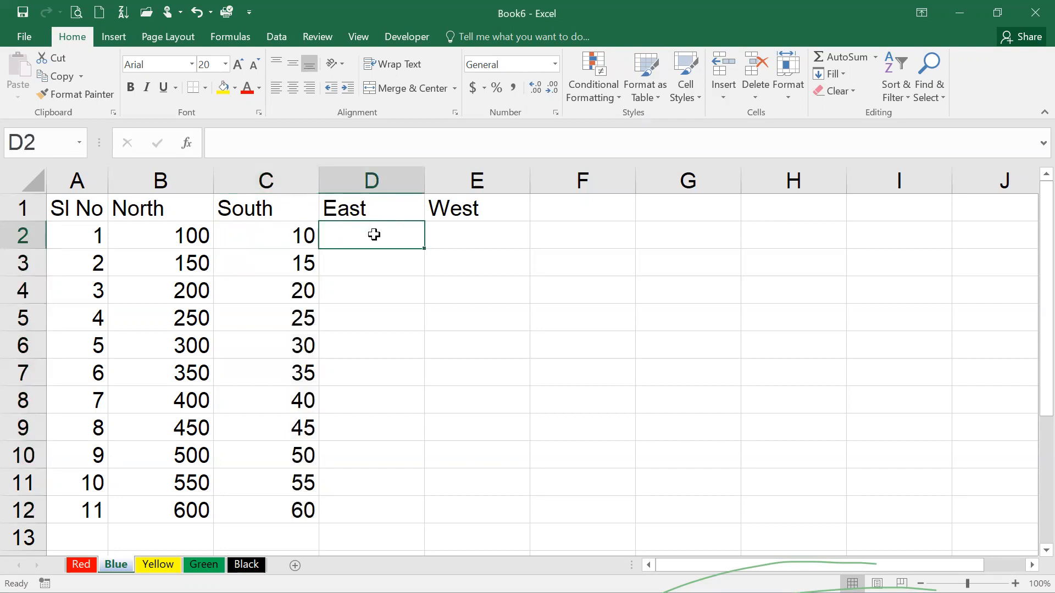
drag(271, 236, 256, 483)
click(389, 233)
drag(384, 236, 287, 502)
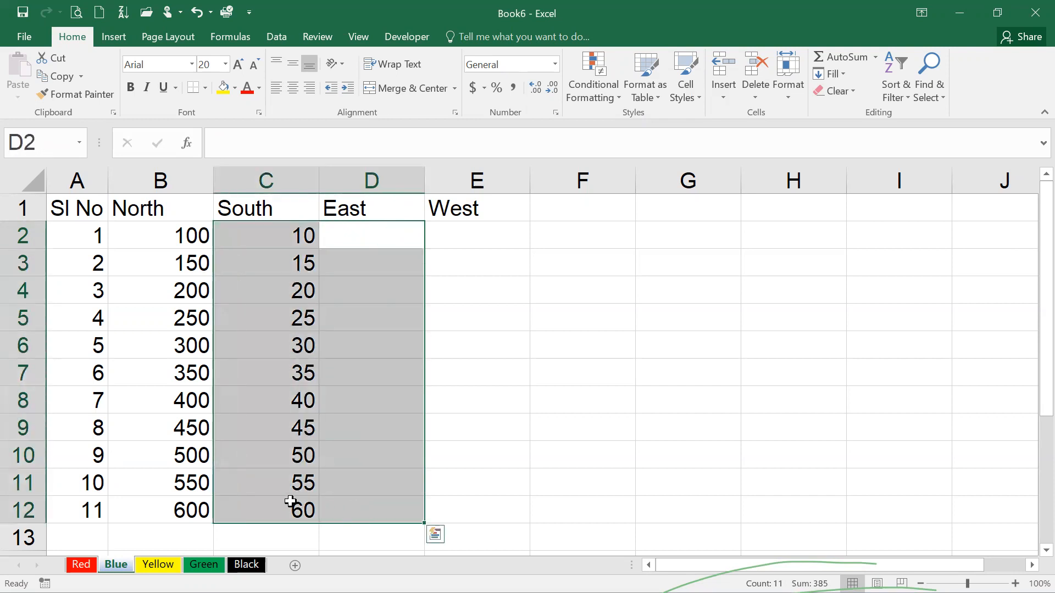
click(842, 73)
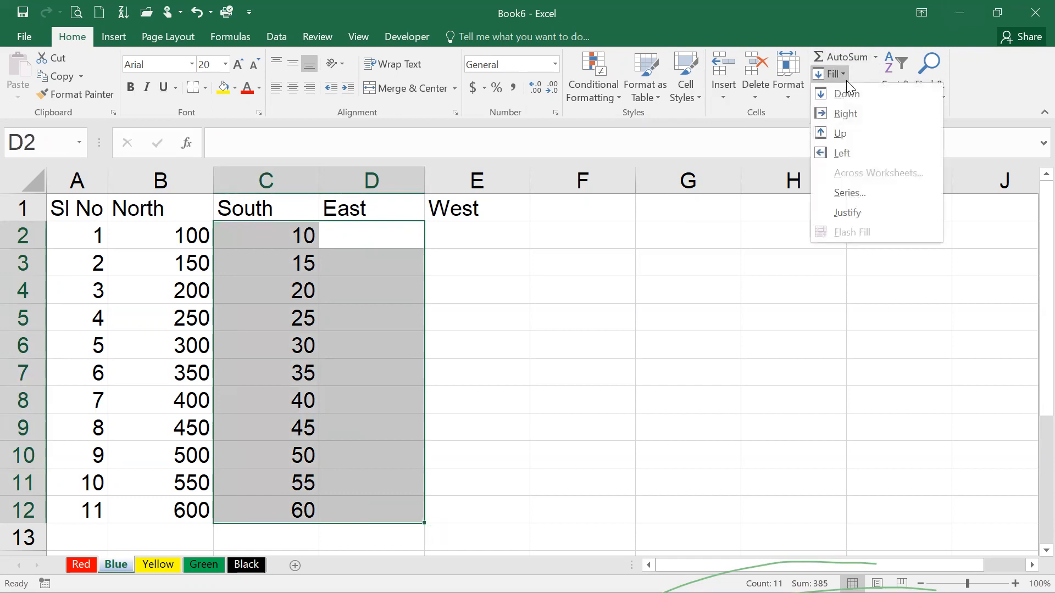
click(852, 147)
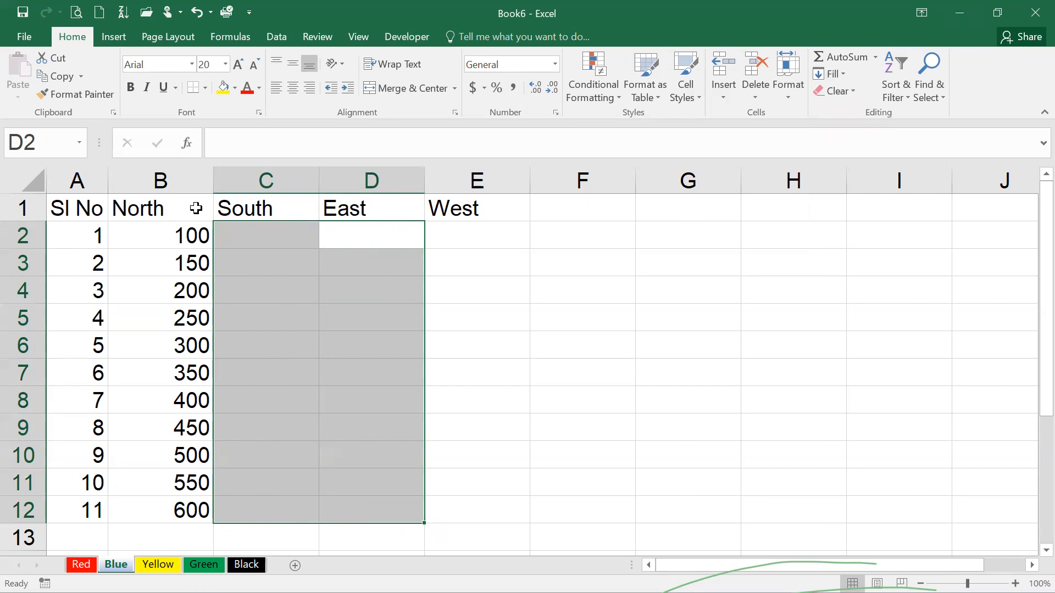
Fill the North values in B2:B12 rightward into the South column, and undo that fill
drag(164, 236, 245, 516)
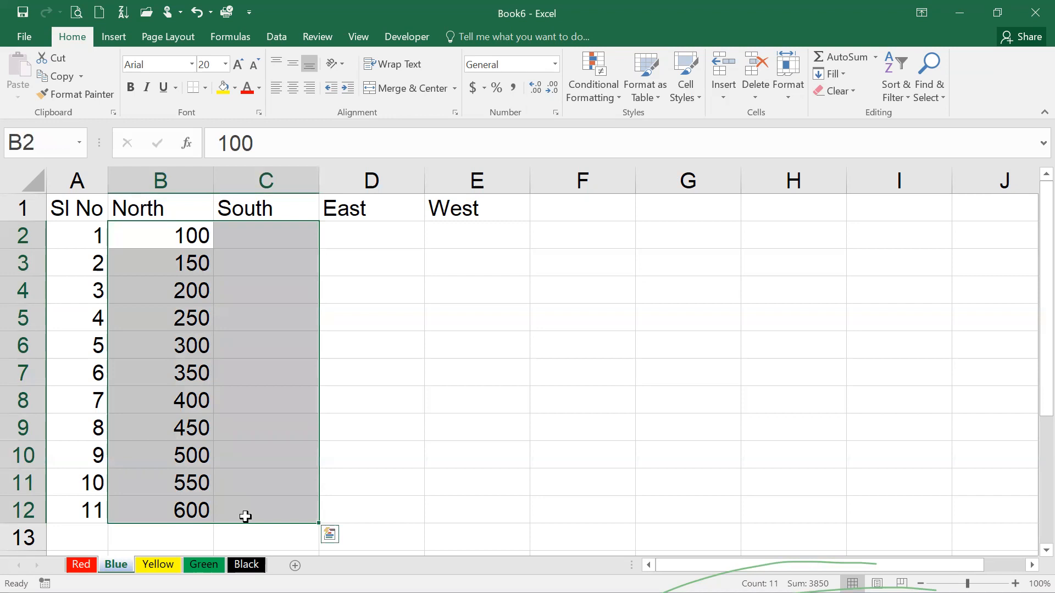
click(830, 73)
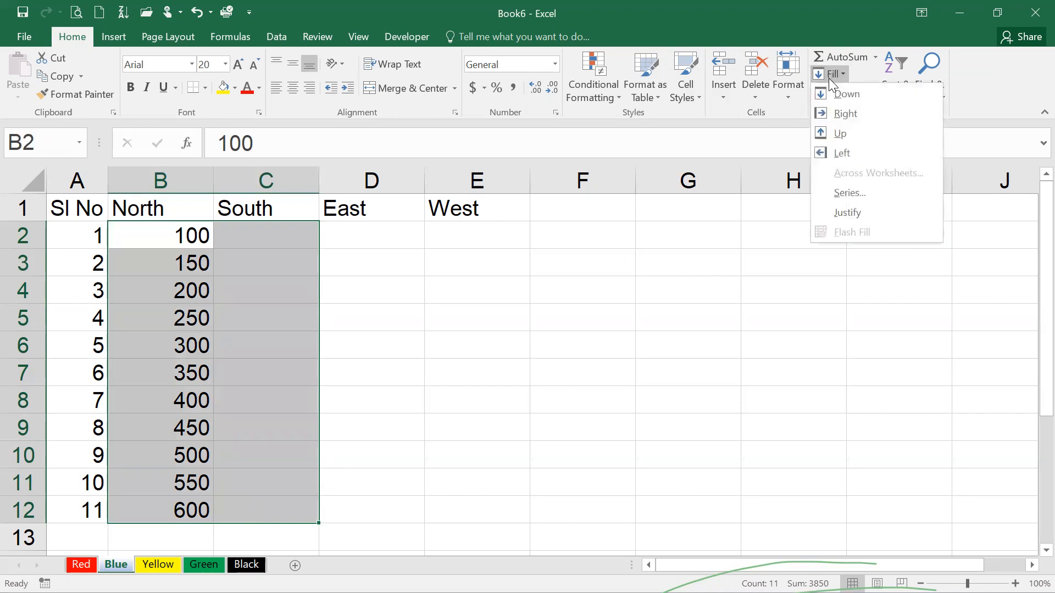
click(840, 116)
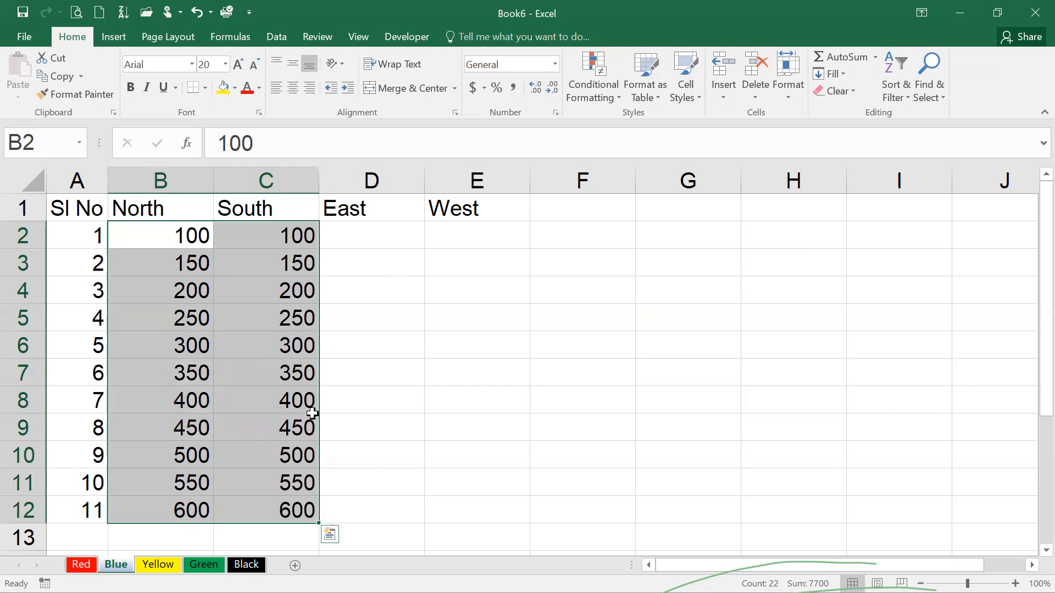
key(ctrl+z)
Enter 10 in C2 and fill C2:C12 with a linear column series using a step value of 5
click(271, 229)
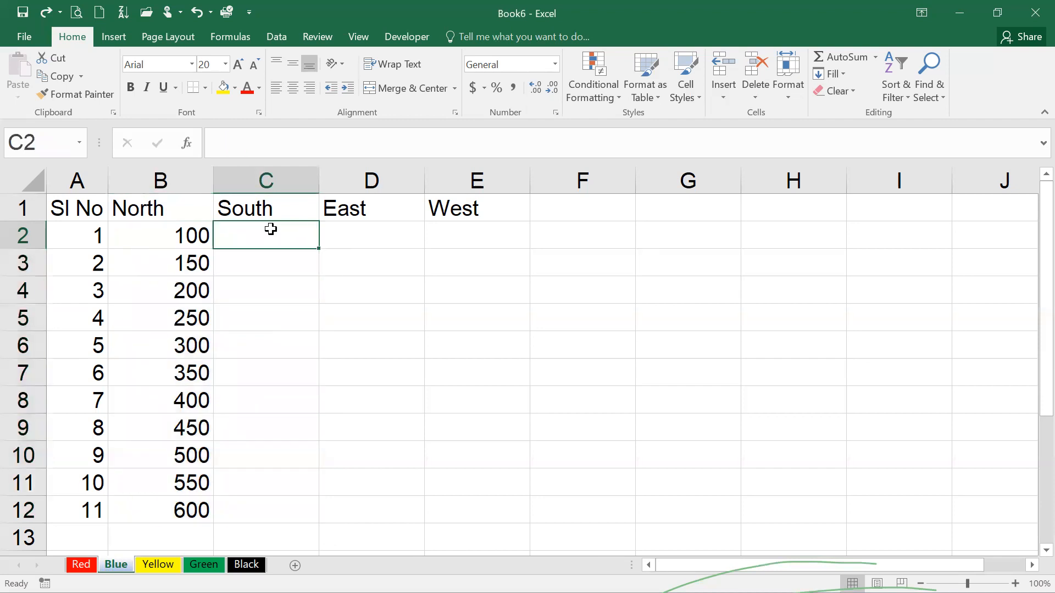
text(1)
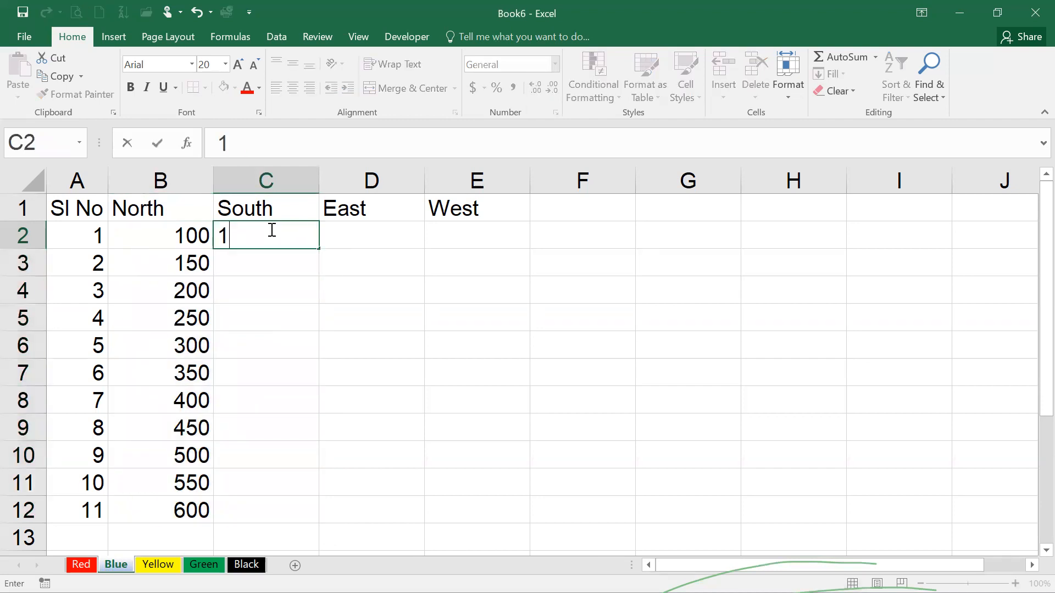
text(0)
key(Return)
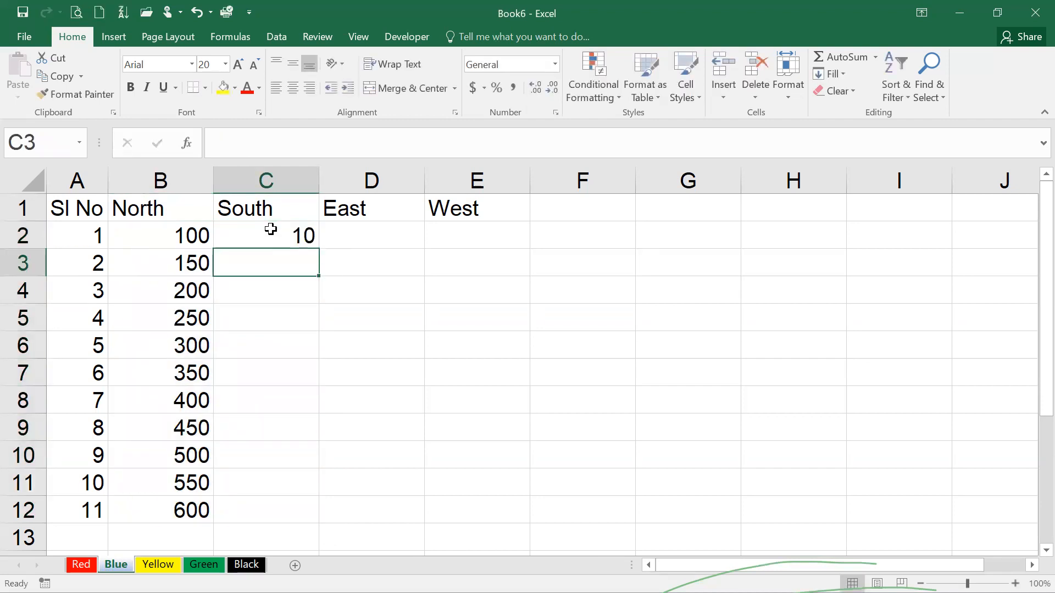
drag(266, 233, 258, 497)
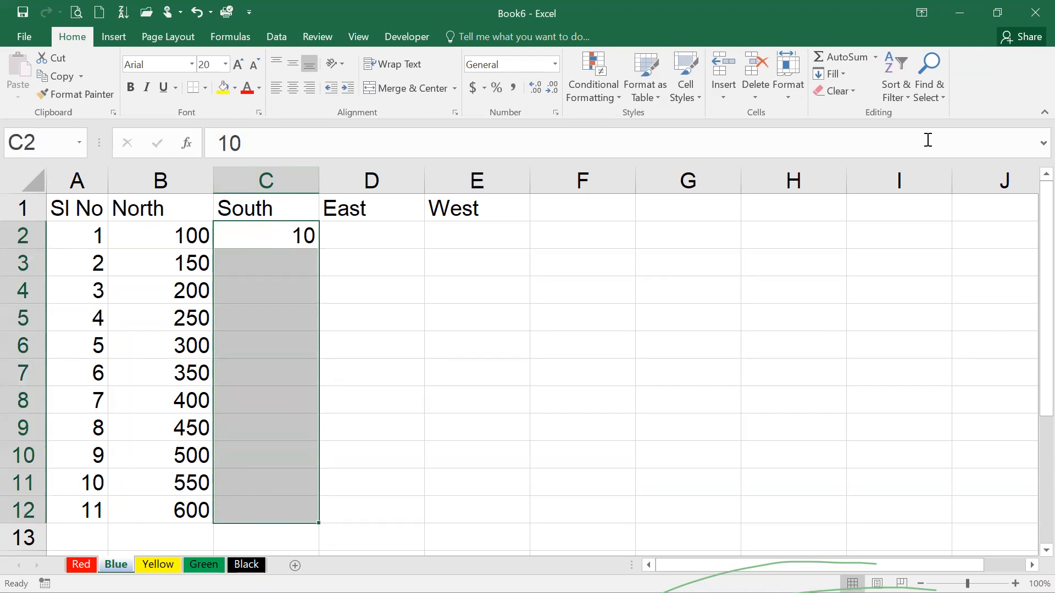
click(834, 73)
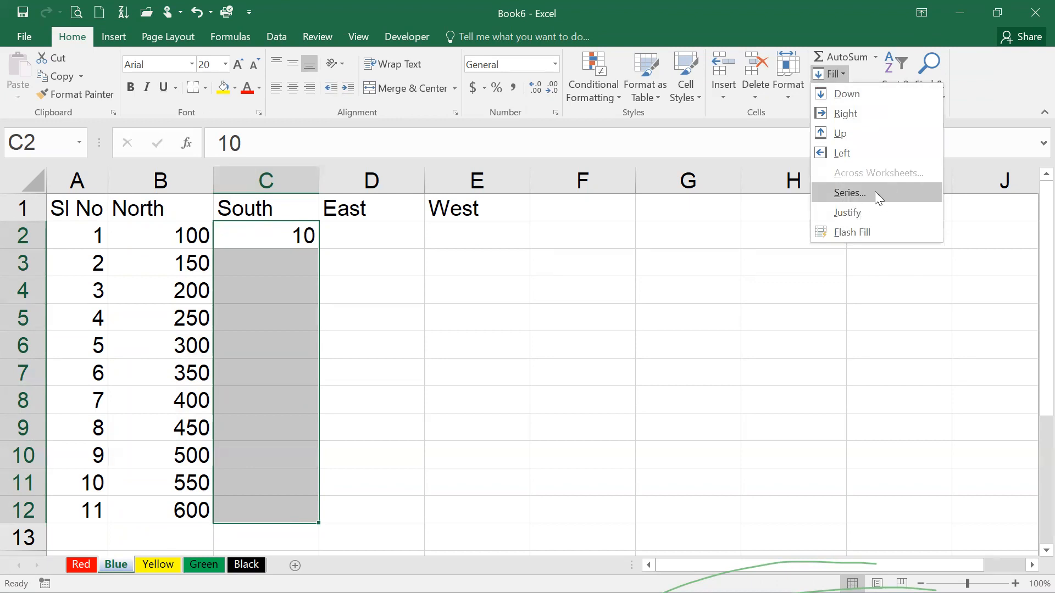
click(894, 192)
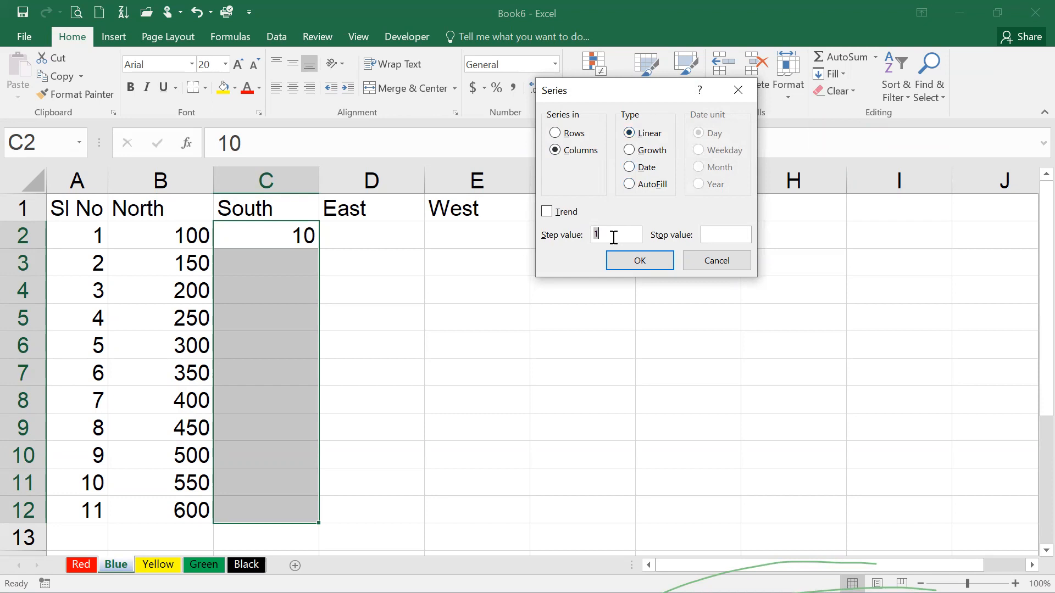
text(5)
click(618, 260)
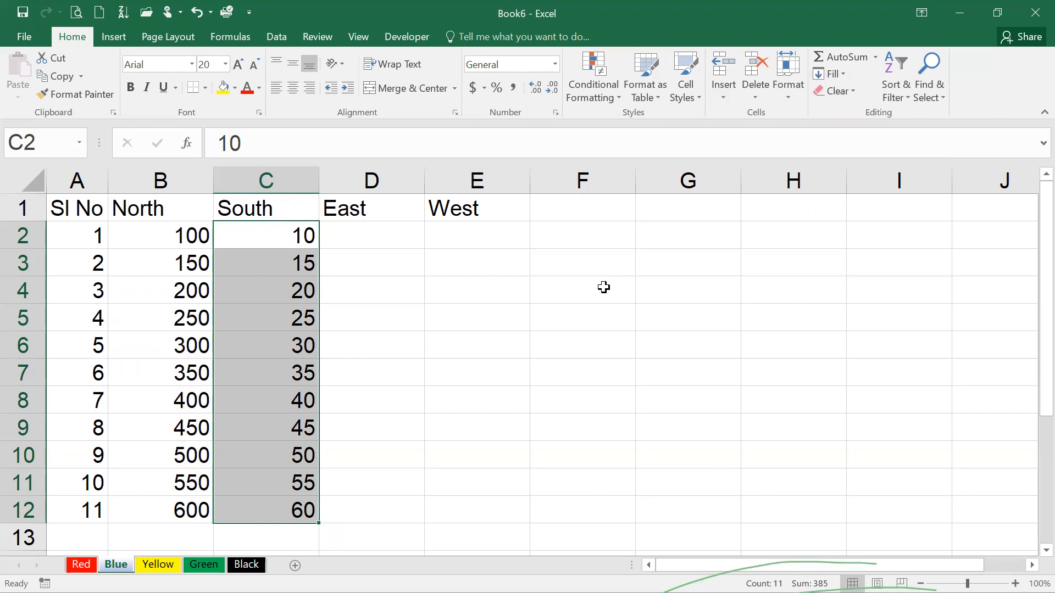
click(301, 513)
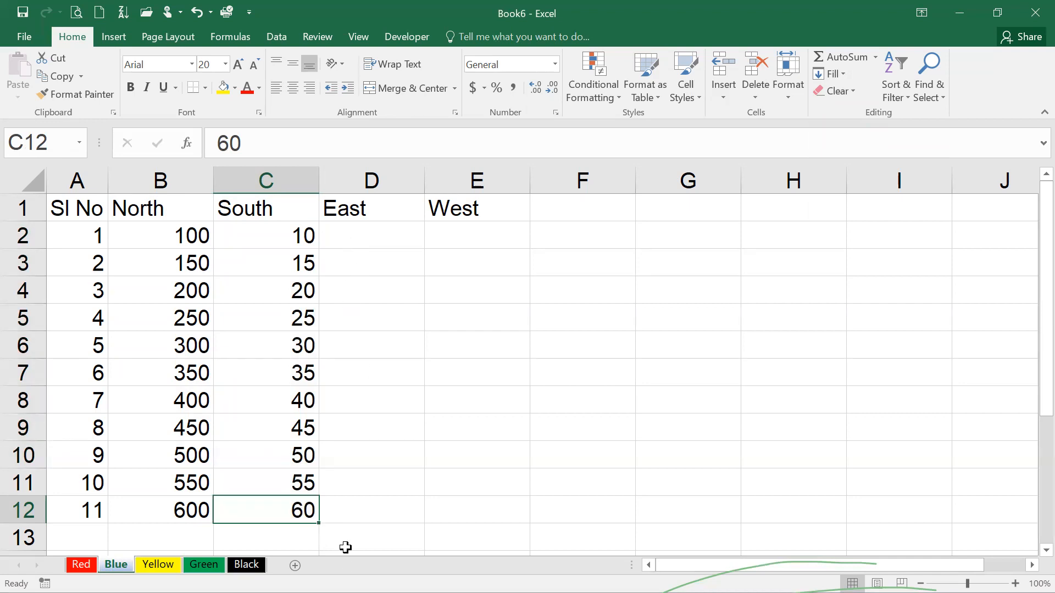
Enter 10 in D2 and fill a linear series down the East column in steps of 5, ending at 60 in D12
click(364, 228)
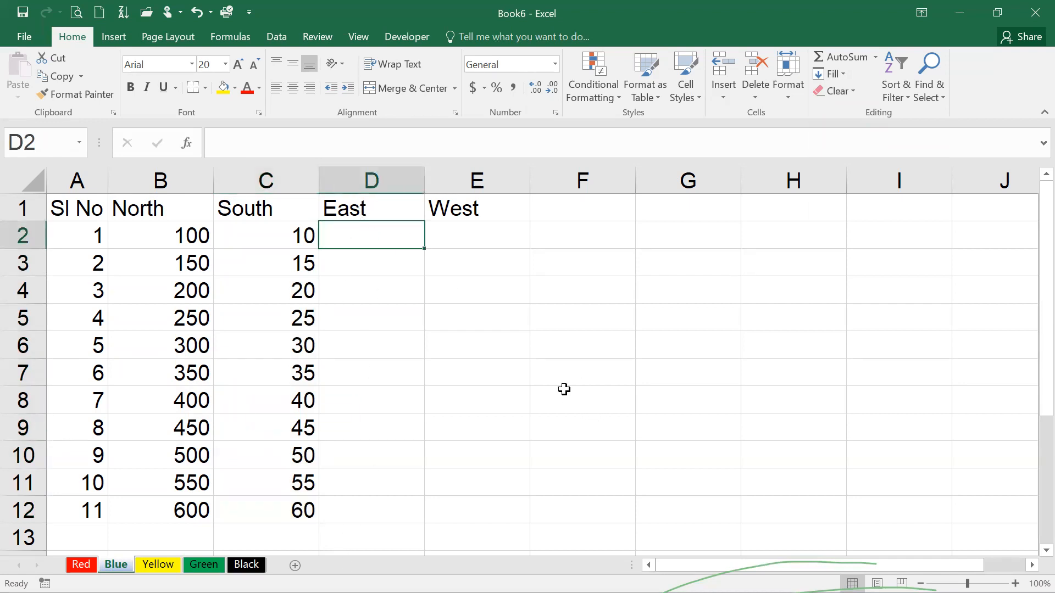
text(10)
key(Return)
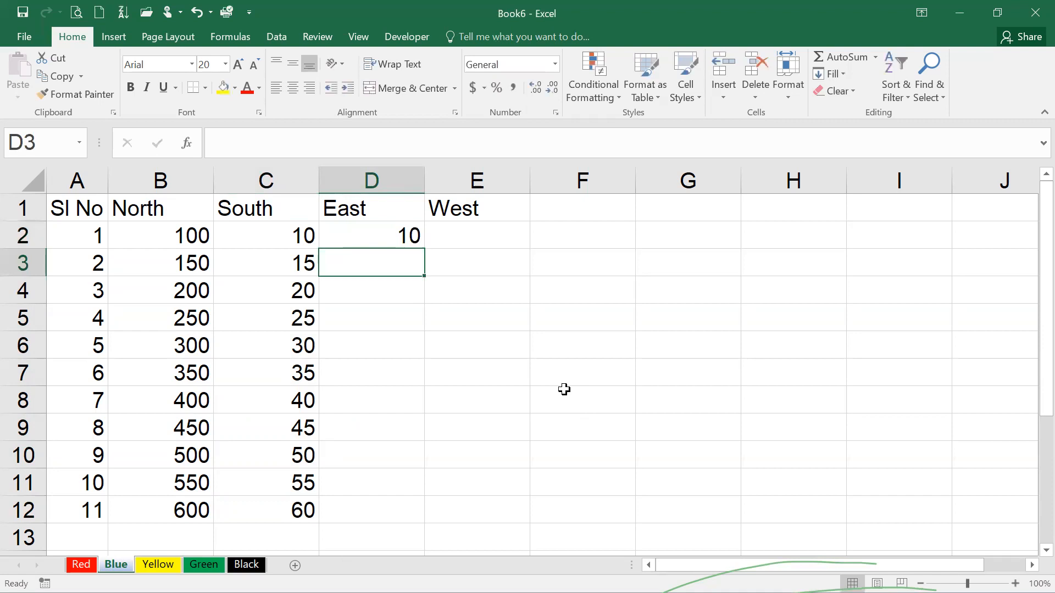
click(382, 230)
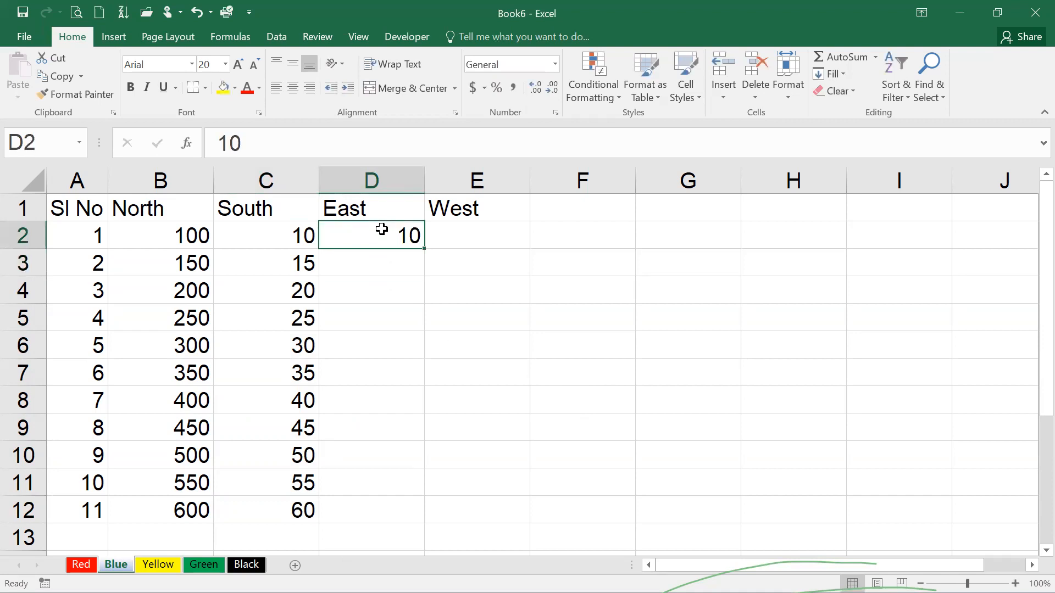
click(843, 73)
click(871, 187)
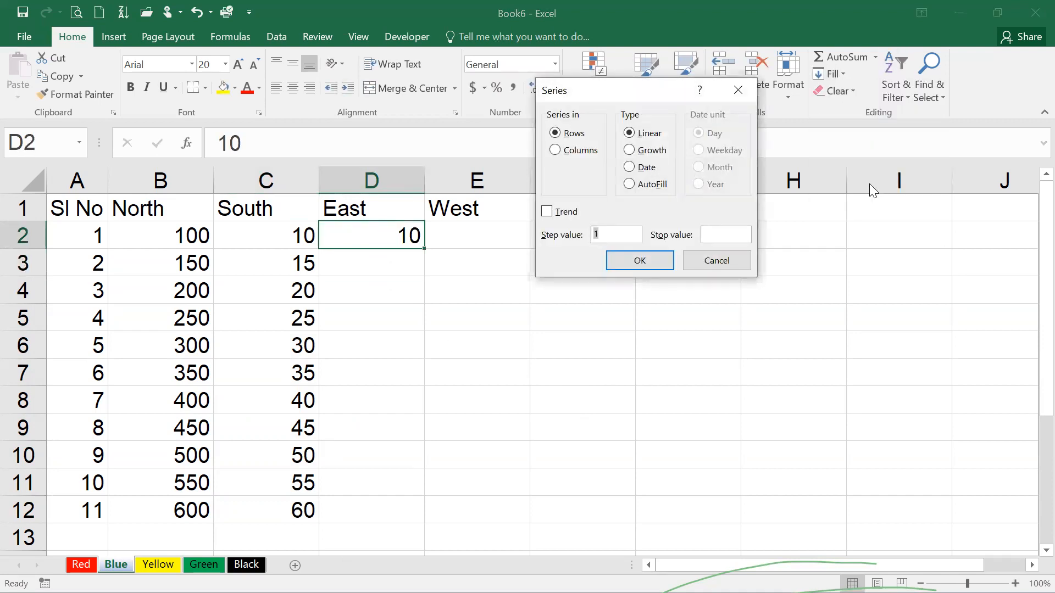
drag(612, 94, 664, 117)
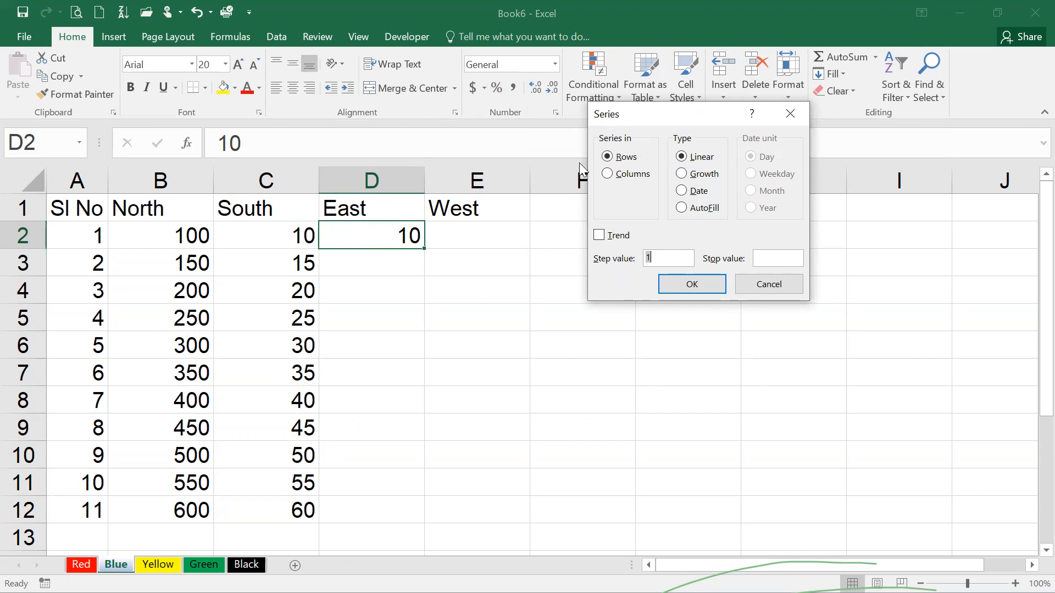
click(608, 174)
drag(652, 258, 630, 265)
click(678, 285)
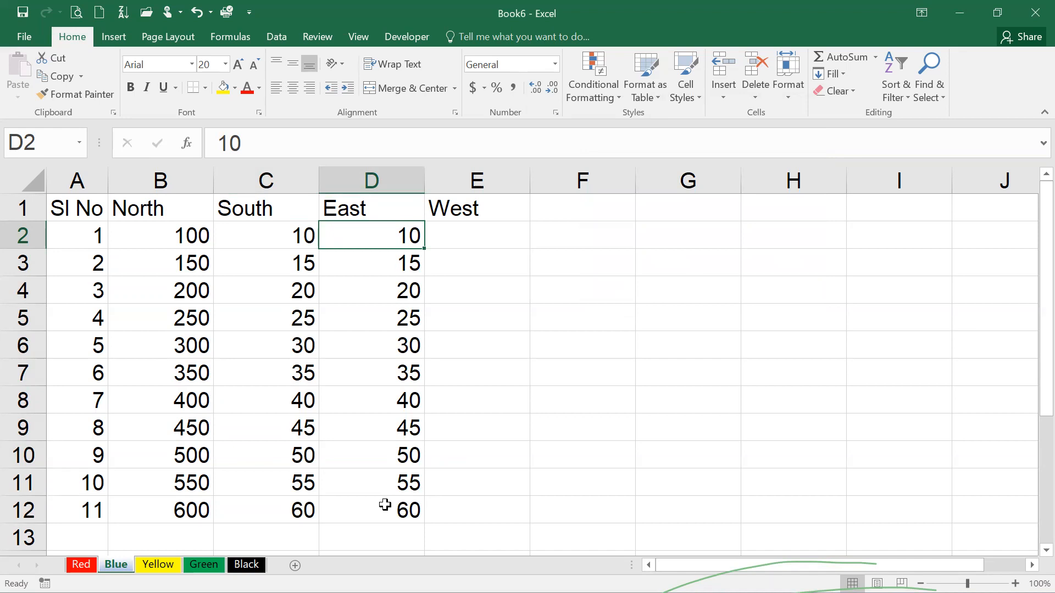
Enter 1 in E2 under the West heading
click(490, 234)
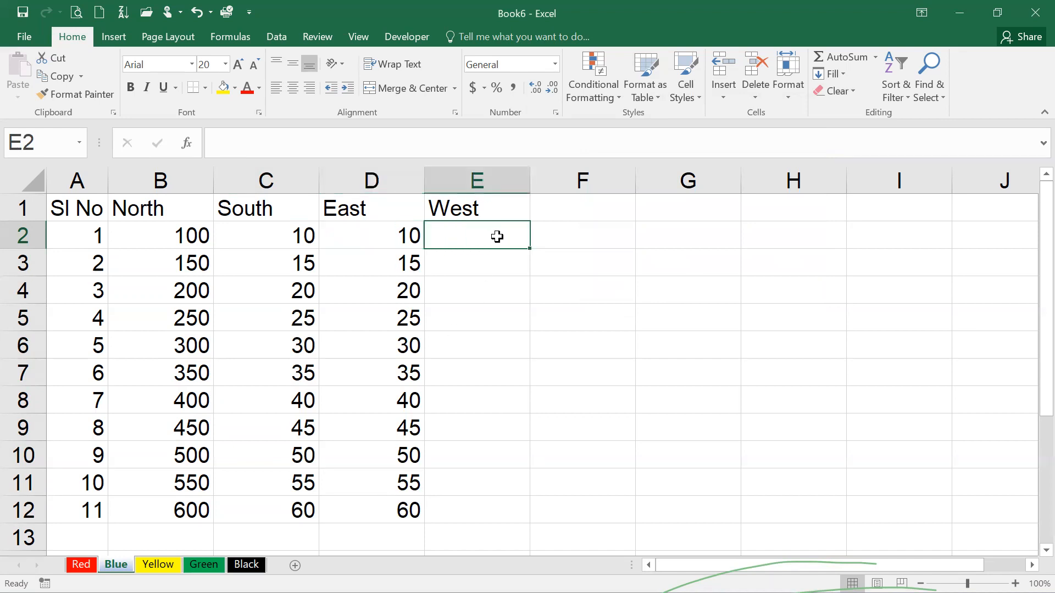
text(1)
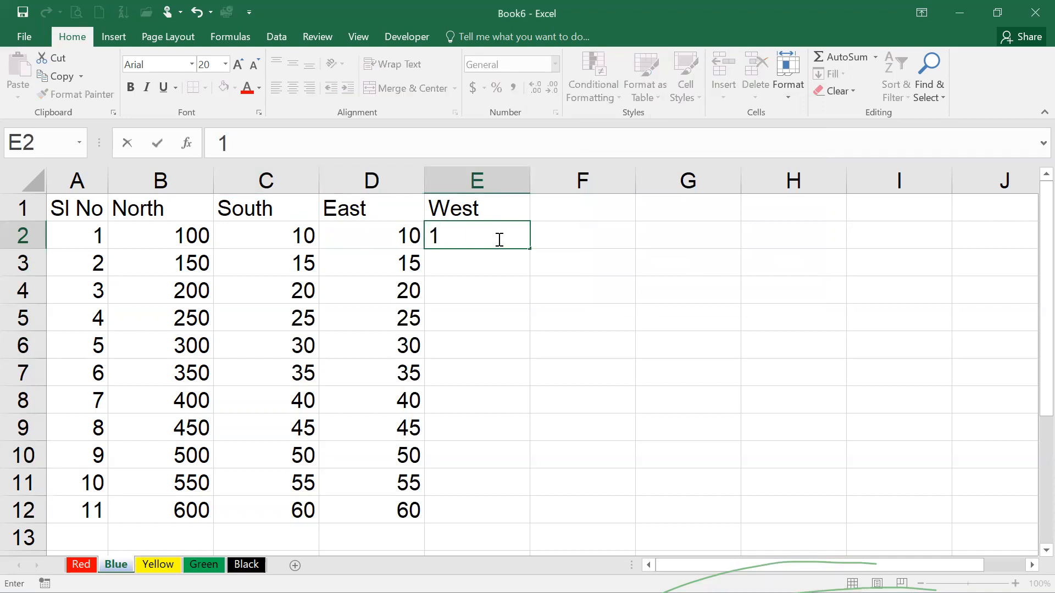
key(Return)
click(471, 234)
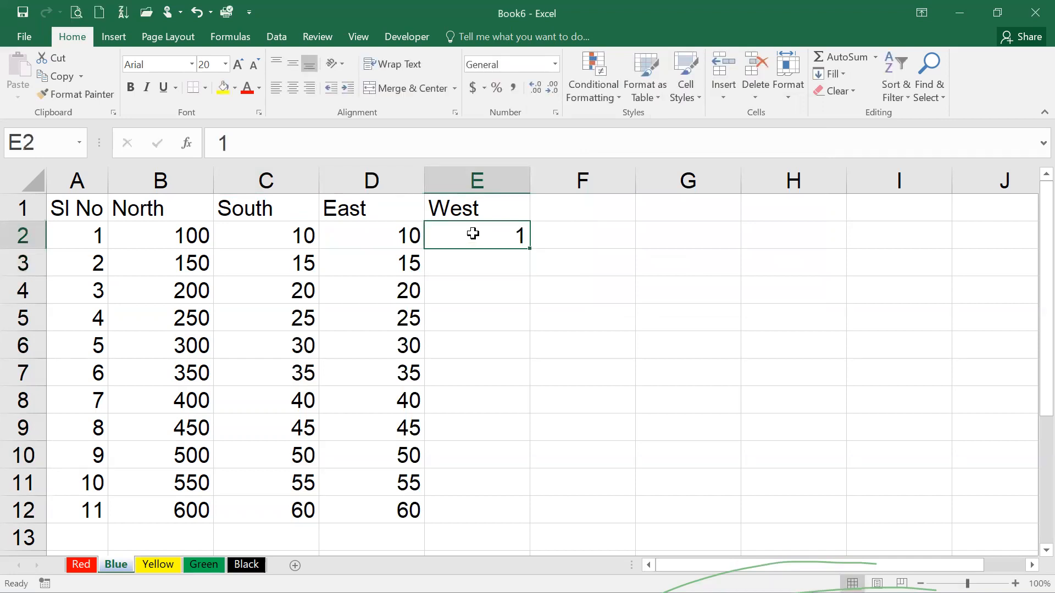
click(833, 76)
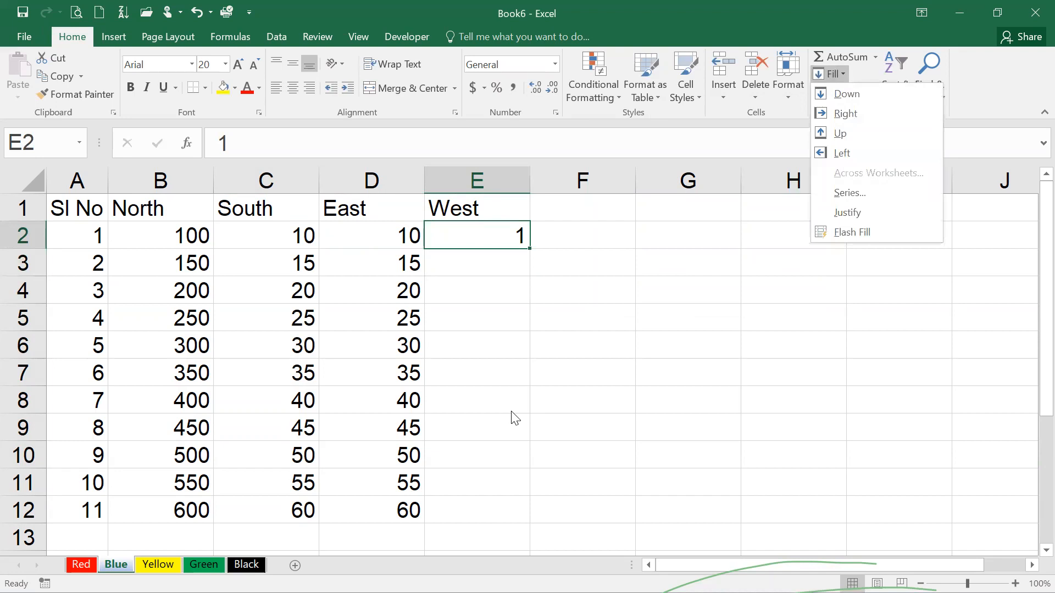
click(445, 235)
Try extending the Sl No series by autofill down to 886 in A887, undo it, and reselect E2
drag(66, 232, 110, 473)
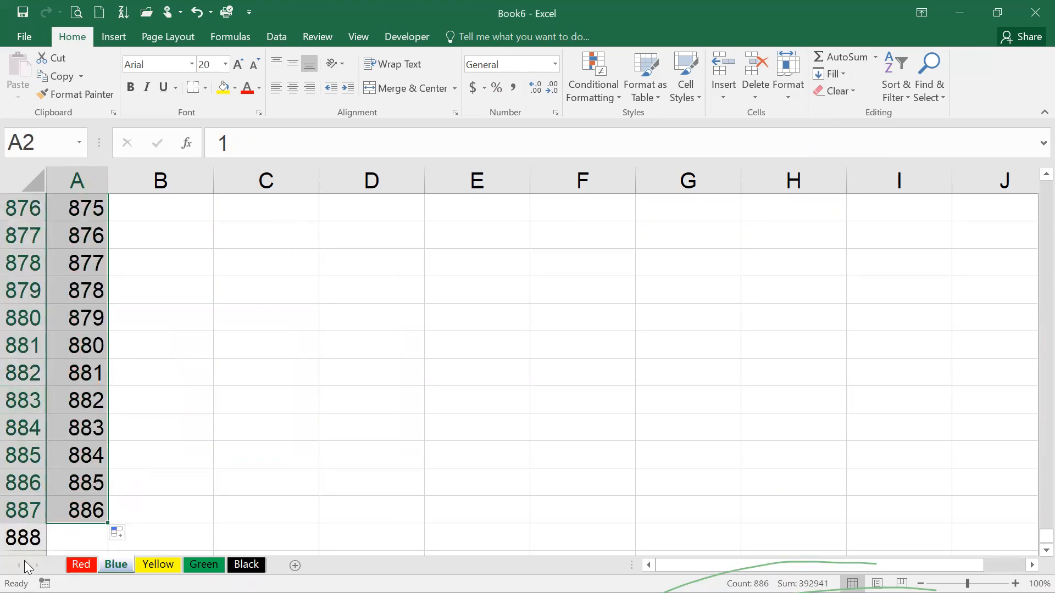
key(ctrl+z)
click(477, 245)
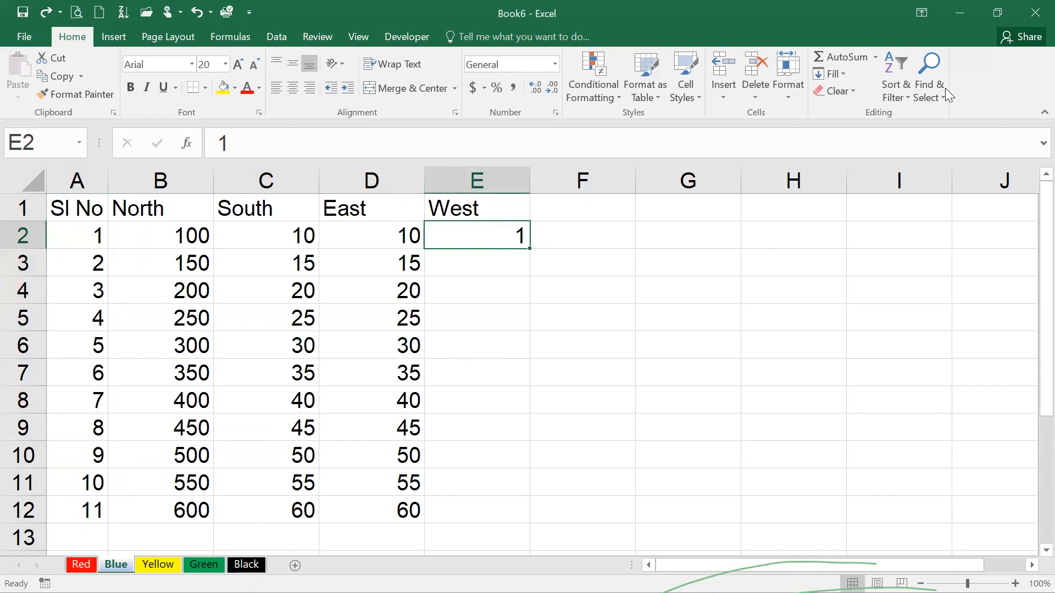
Fill a linear series down the West column from E2 in steps of 1 to 1000, and check where it ends
click(841, 73)
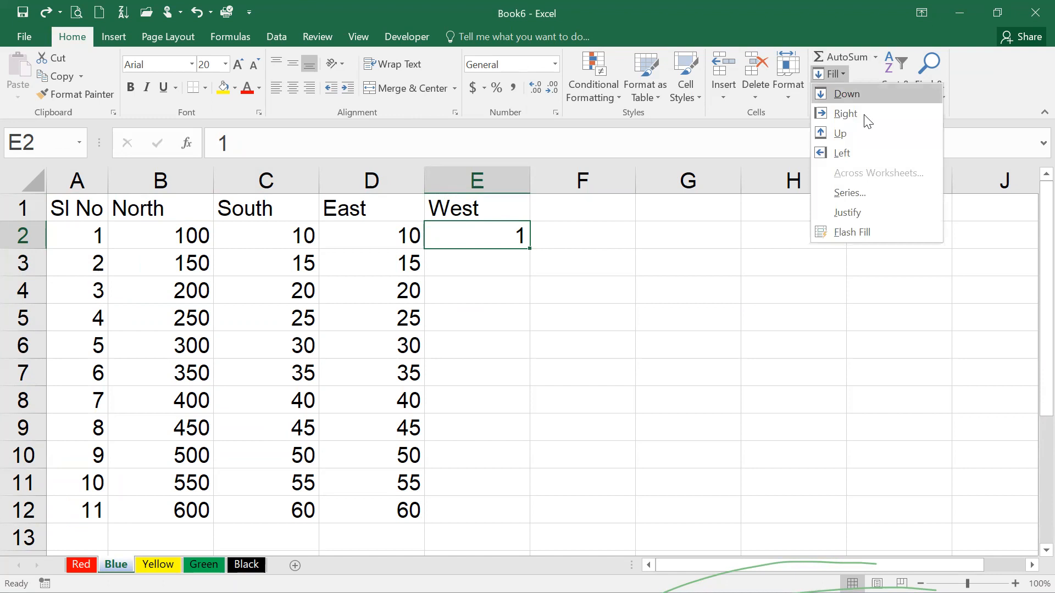
click(866, 189)
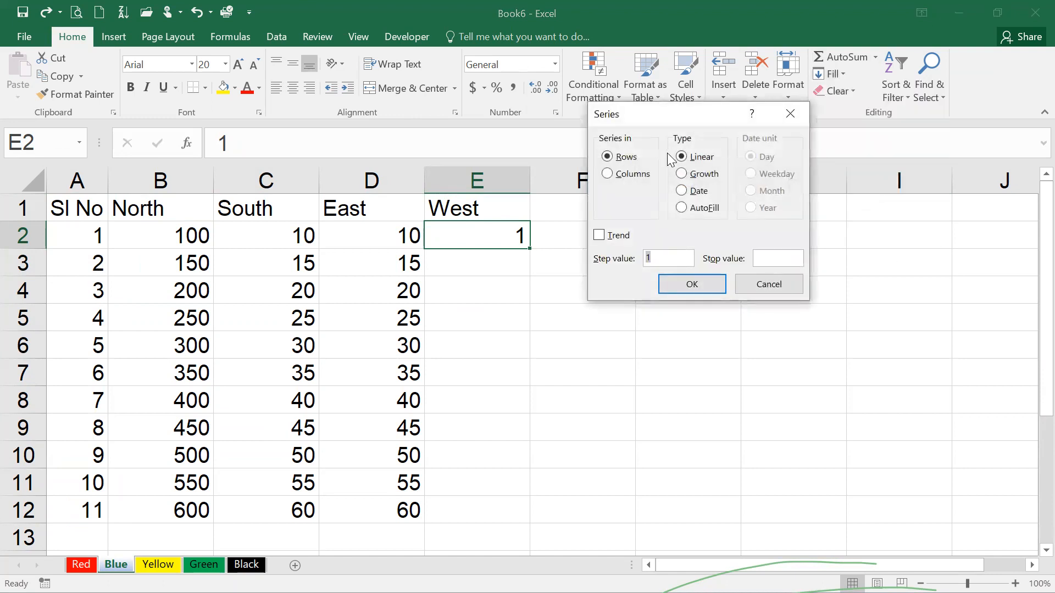
click(643, 173)
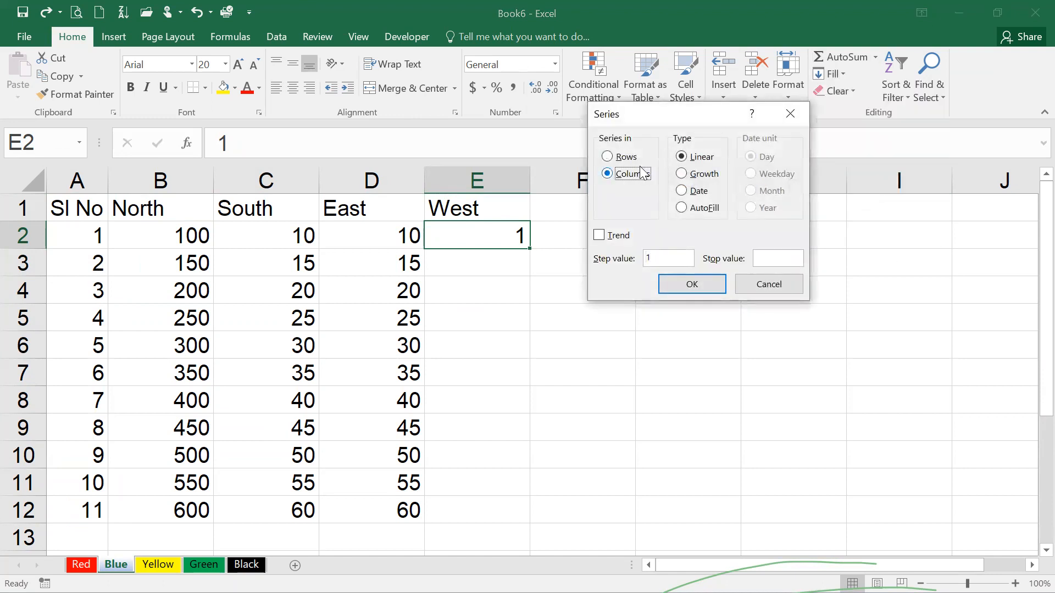
click(659, 256)
click(772, 262)
click(686, 283)
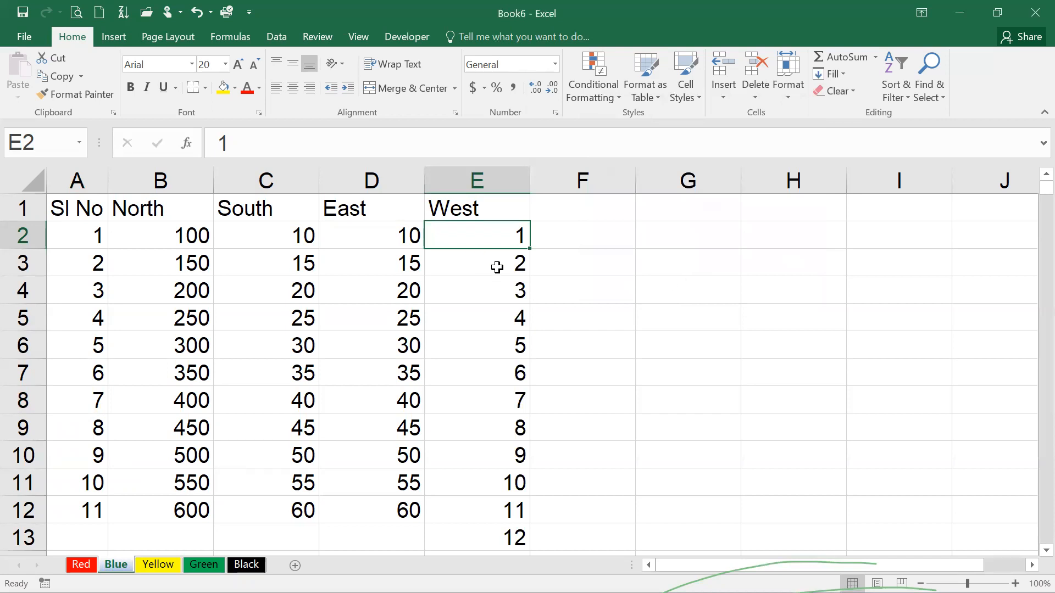
key(ctrl+Down)
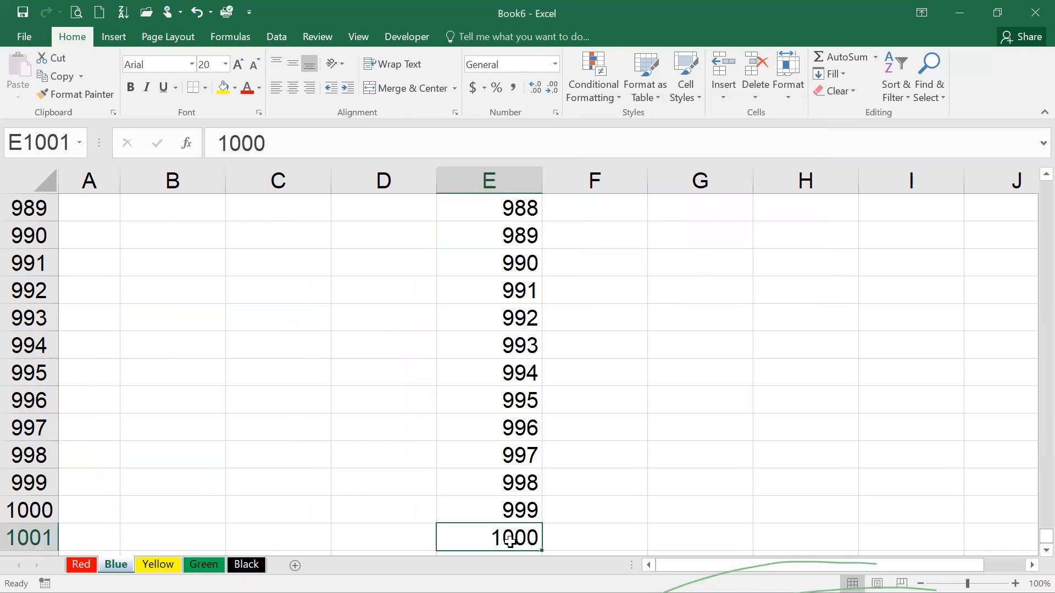
scroll(511, 537, down, 2)
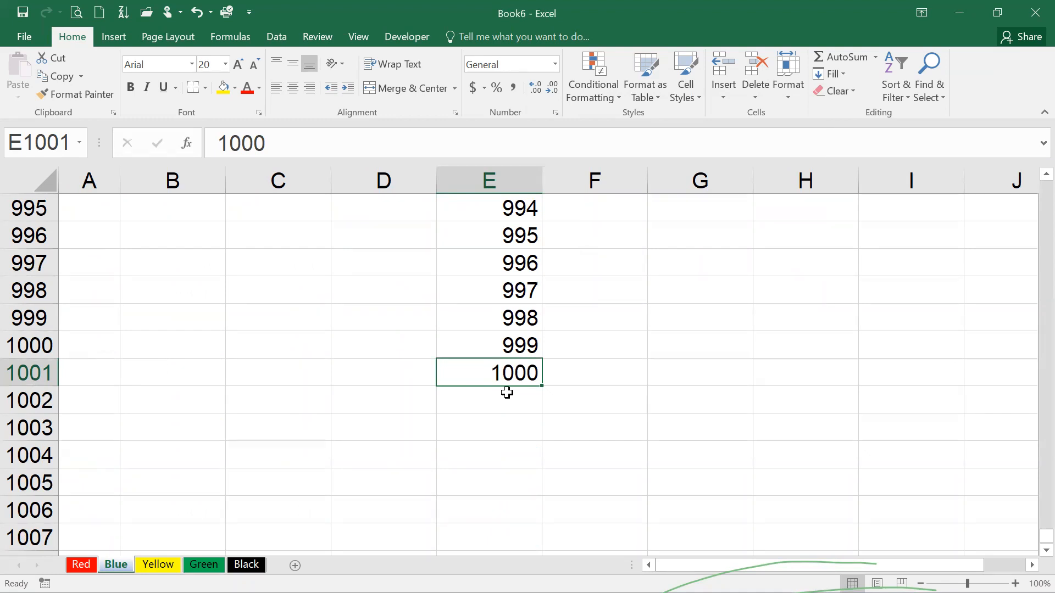
key(ctrl+Home)
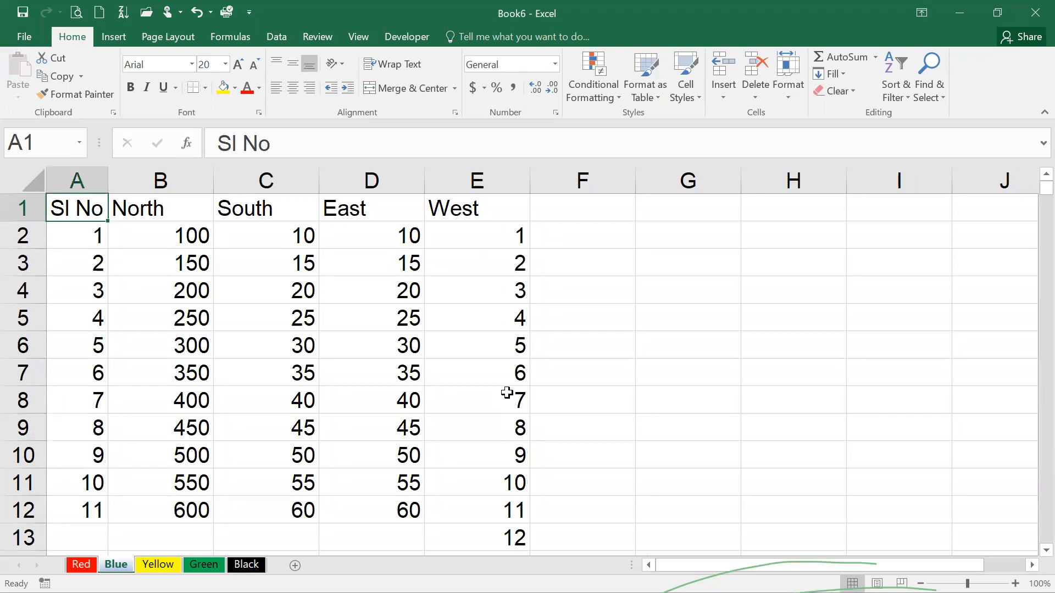
Fill a linear series across row 2 from E2 with a step value of 1 and a stop value of 5
click(487, 244)
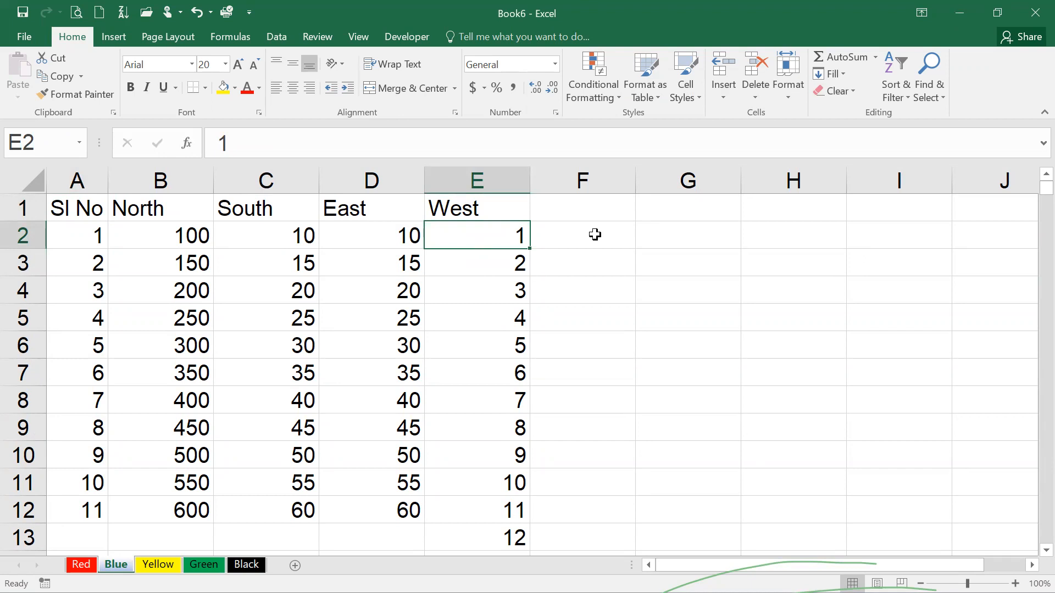
click(844, 73)
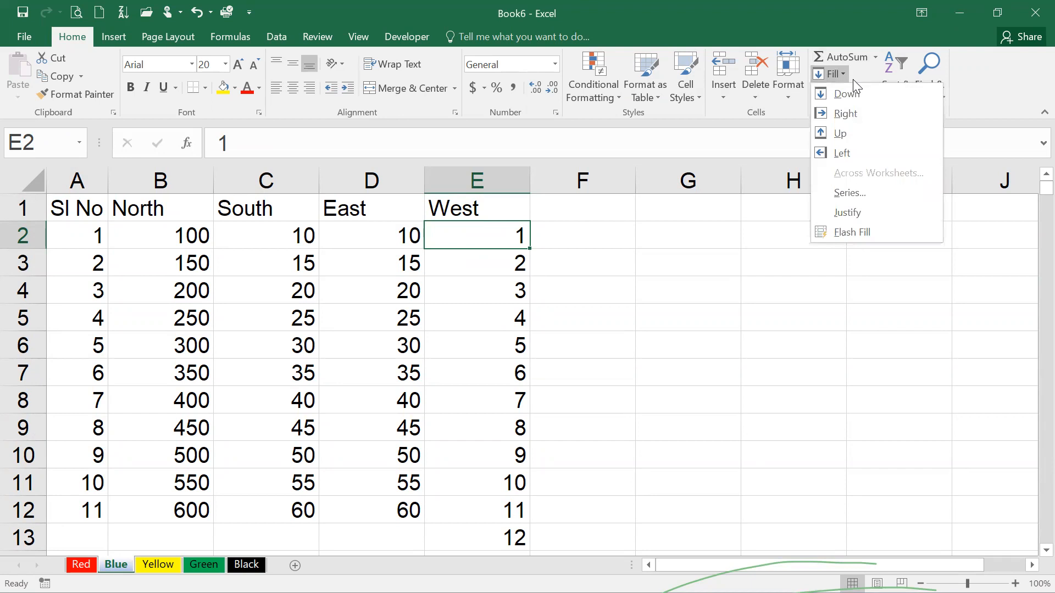
click(881, 191)
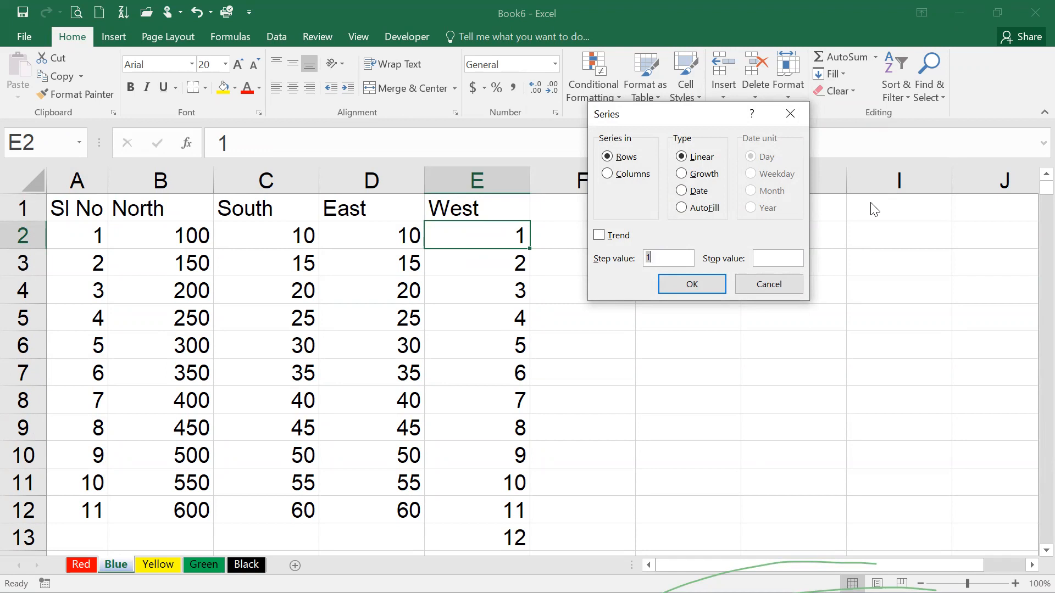
click(788, 261)
text(5)
click(710, 291)
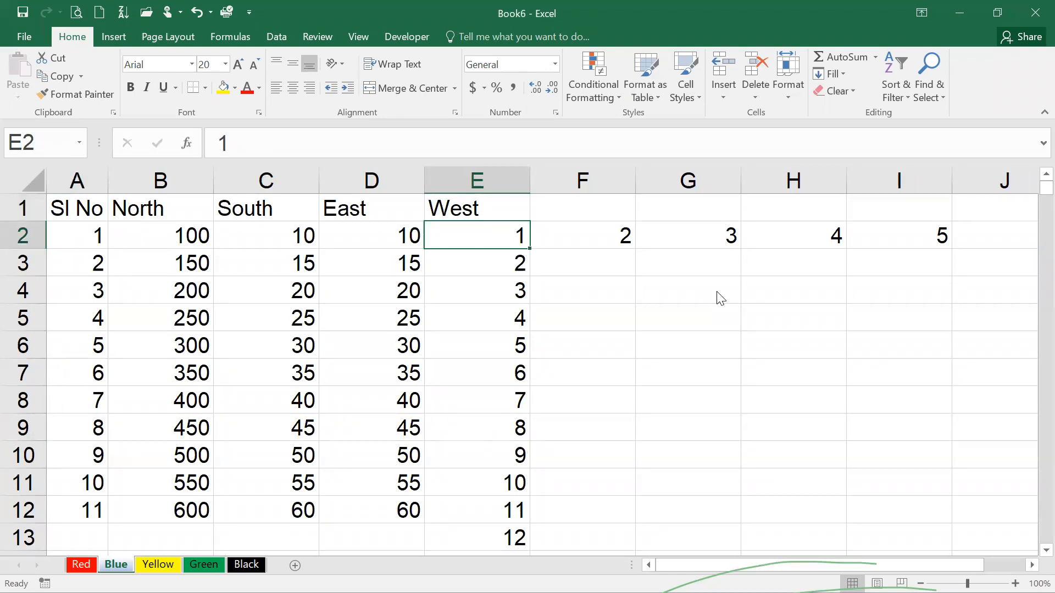
Clear the contents of F1:I2
click(565, 205)
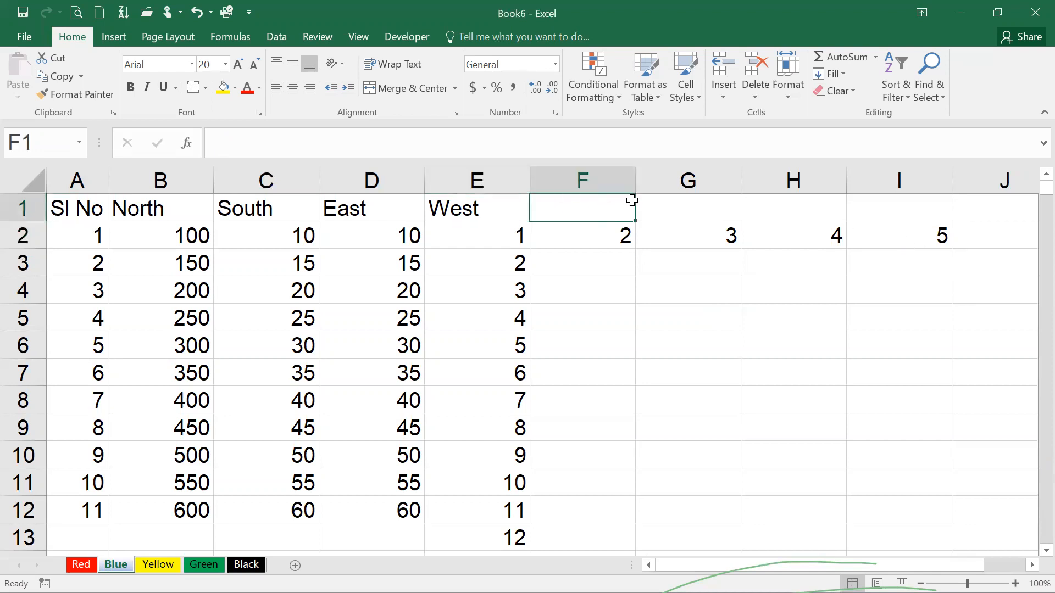
drag(612, 203, 926, 242)
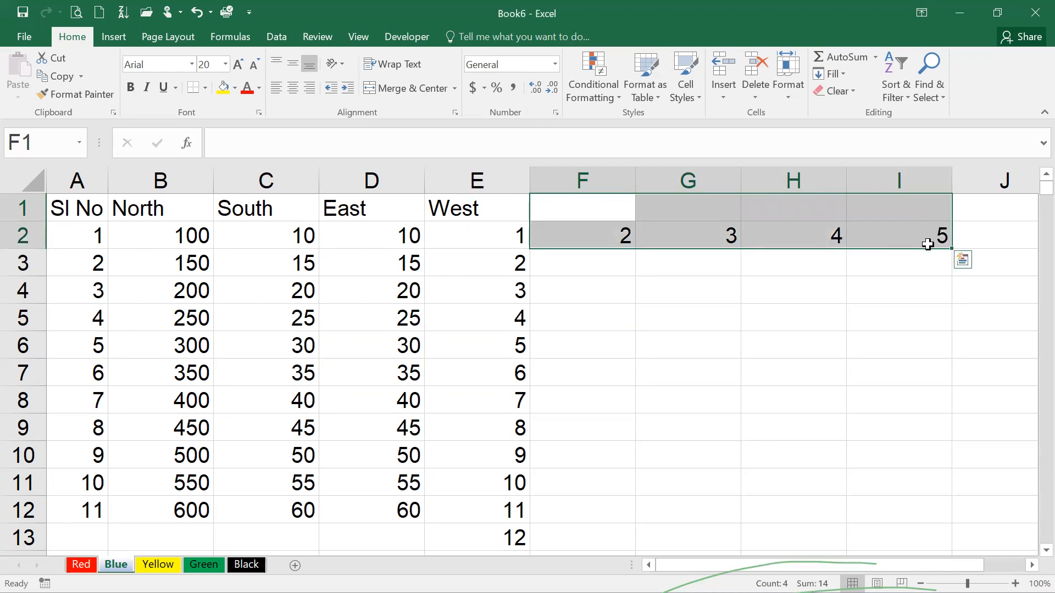
click(851, 77)
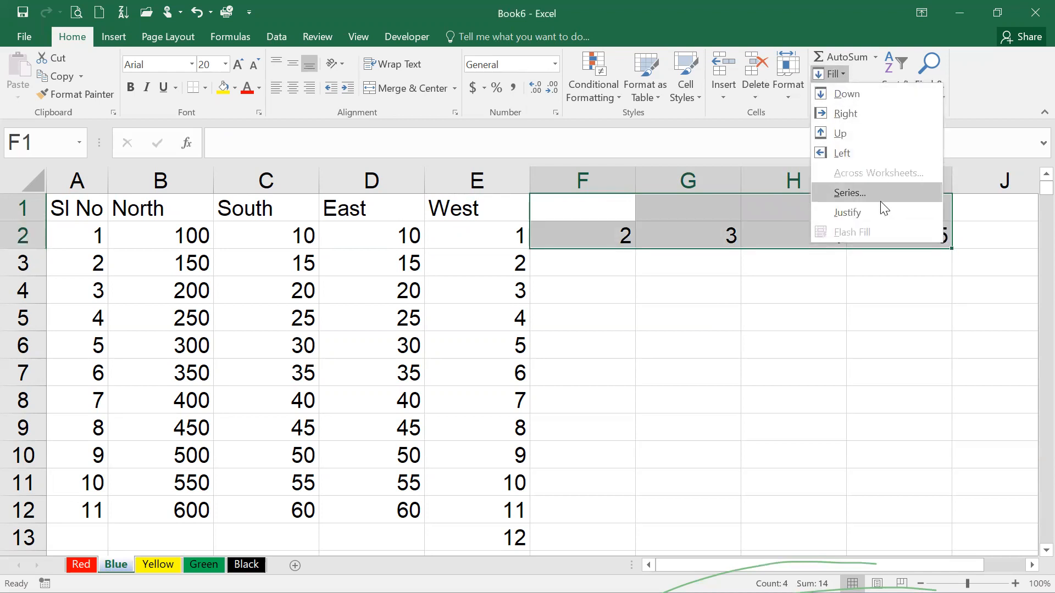
key(Escape)
key(Delete)
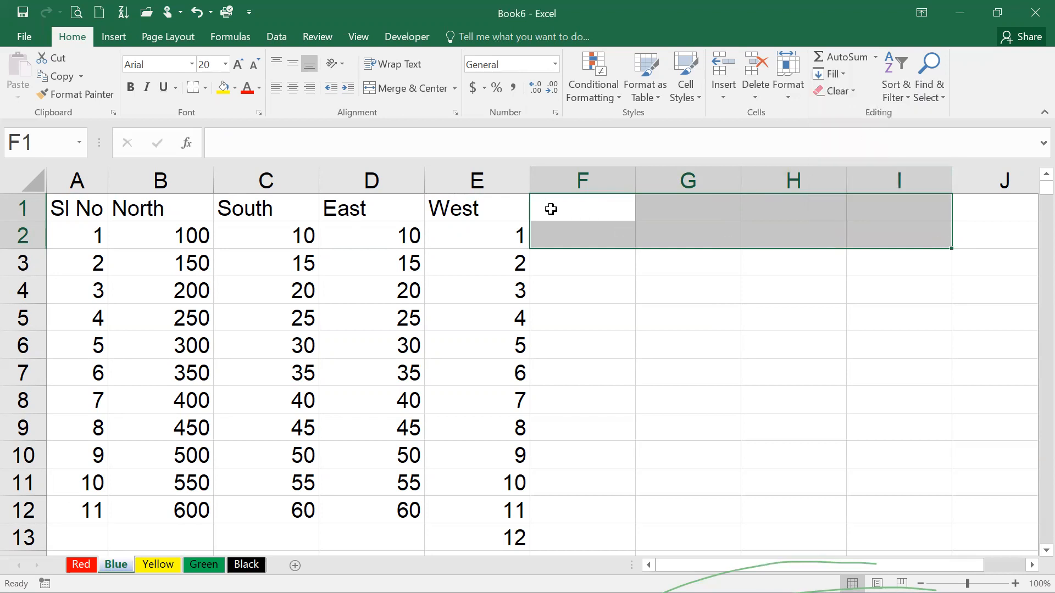
click(1012, 308)
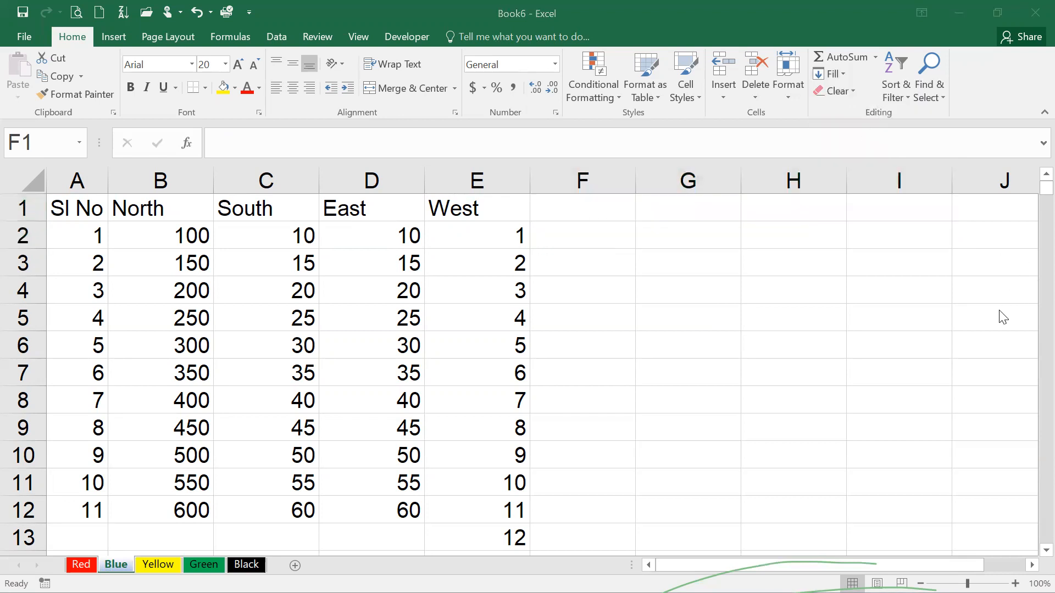
Enter 2 in F2 as the starting value of a new series
click(613, 230)
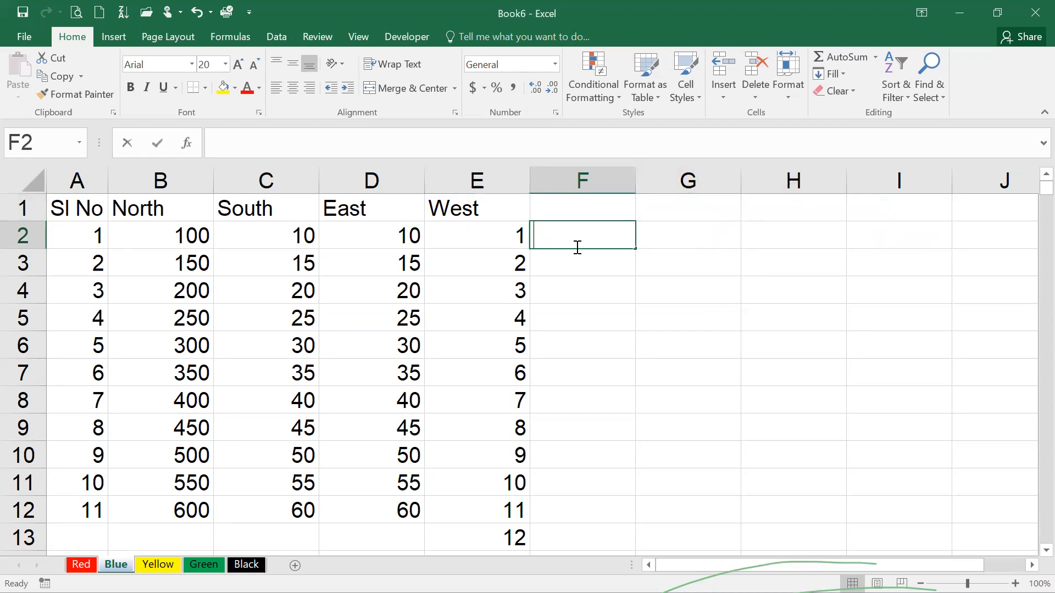
text(2)
key(Return)
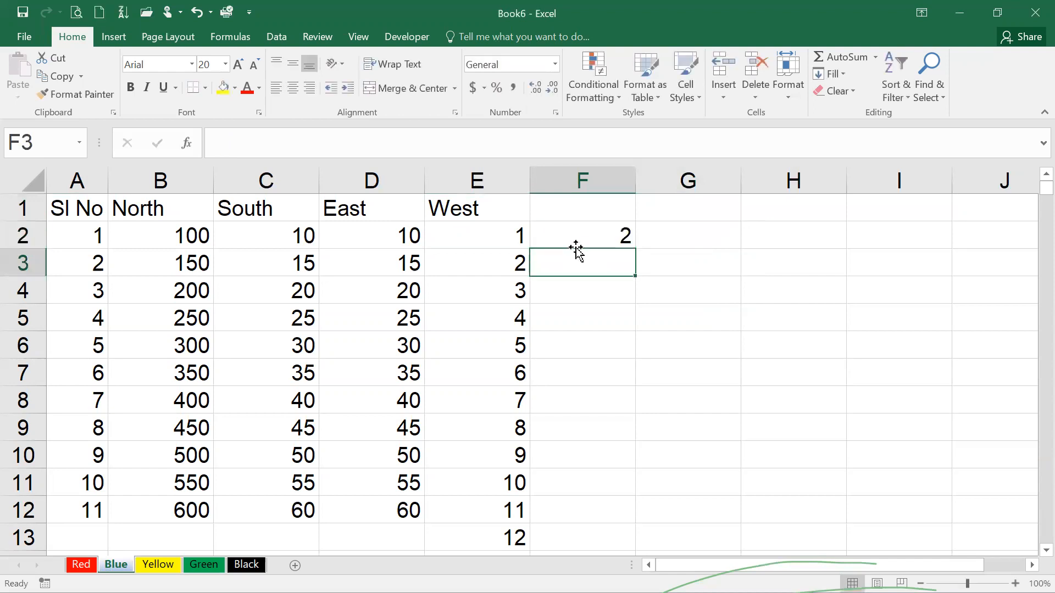
Fill F2:F12 with a growth series in columns using a step value of 2
click(577, 230)
drag(577, 232, 587, 509)
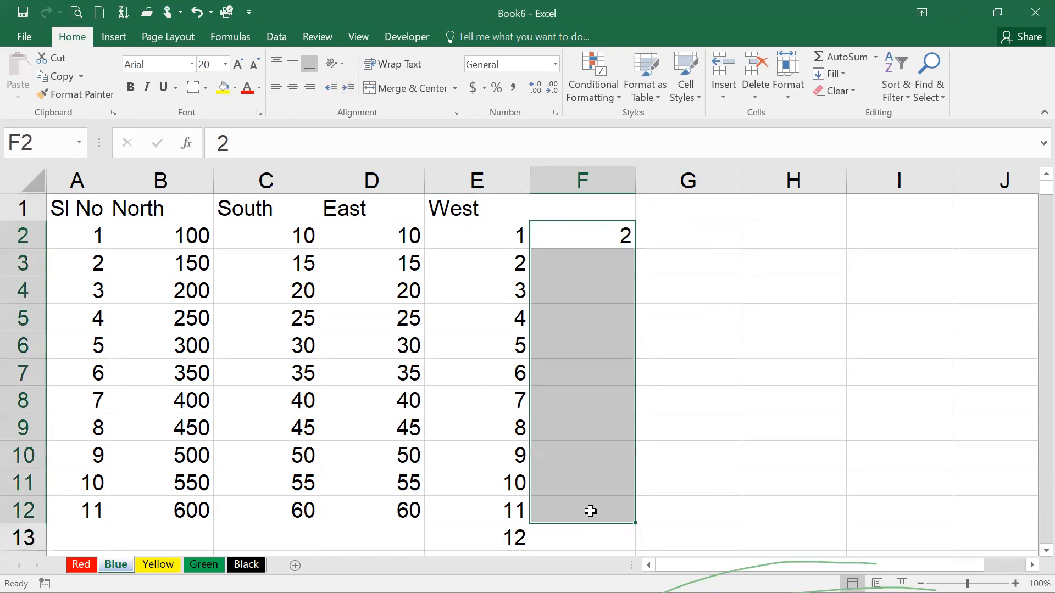
click(841, 74)
click(866, 198)
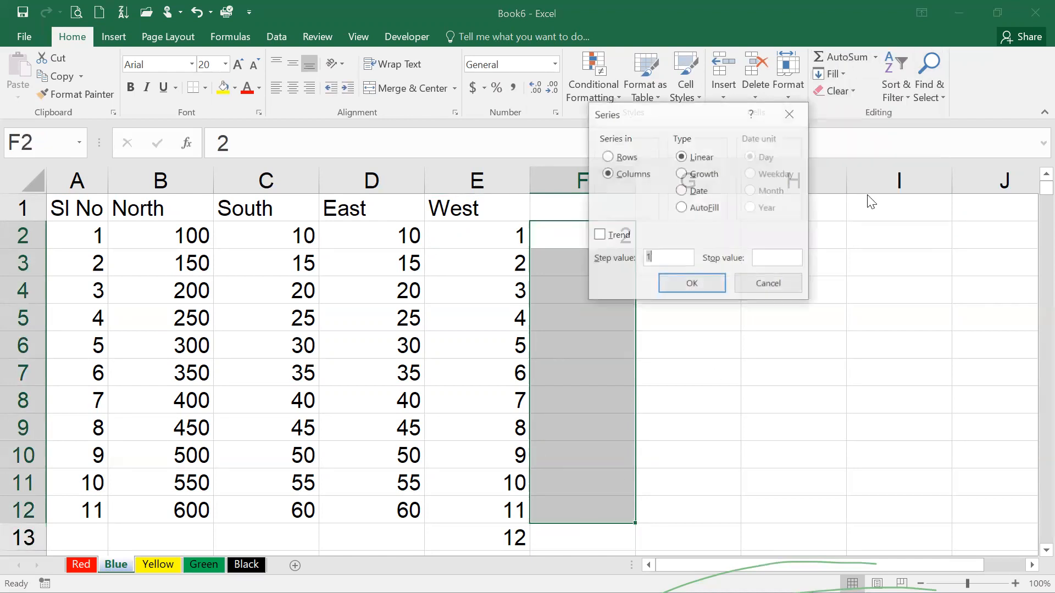
drag(710, 122, 816, 132)
click(789, 184)
double_click(764, 272)
text(2)
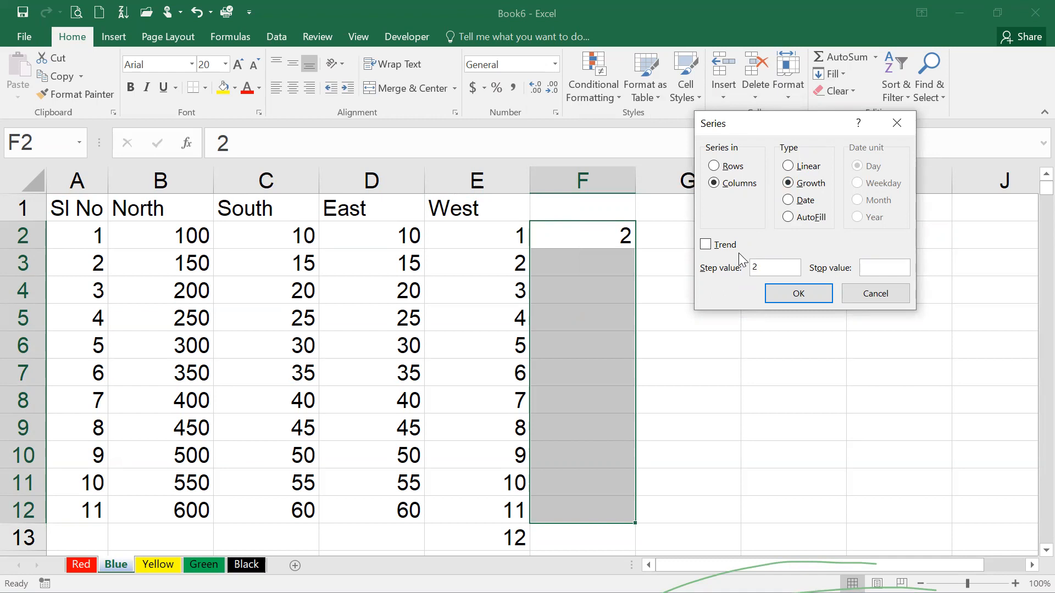
click(798, 296)
Examine how each value in the growth series in column F derives from the one above, from F2 down to F9
click(616, 270)
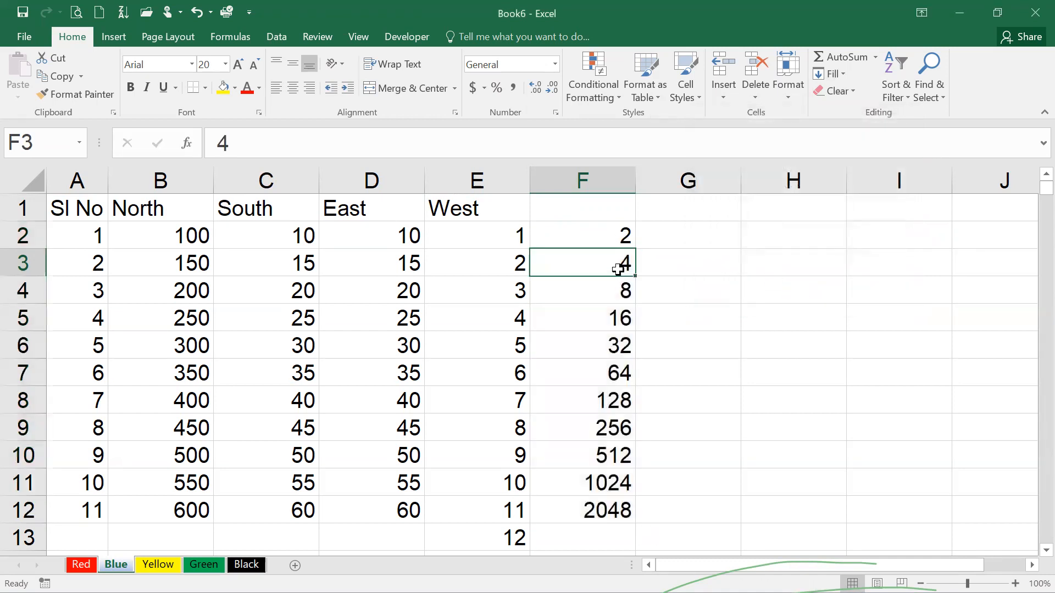
click(612, 290)
click(613, 235)
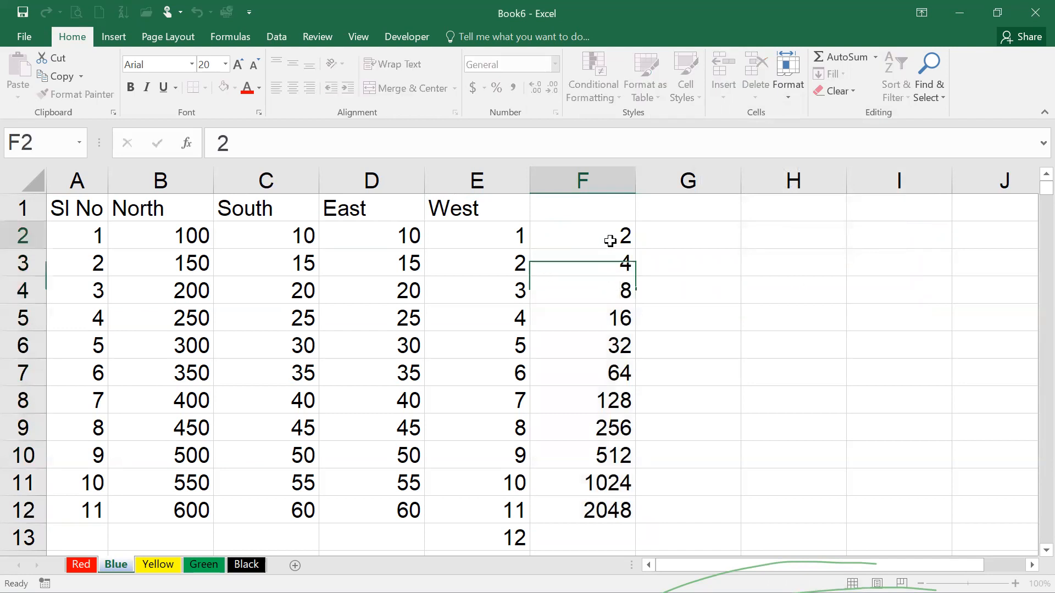
click(612, 260)
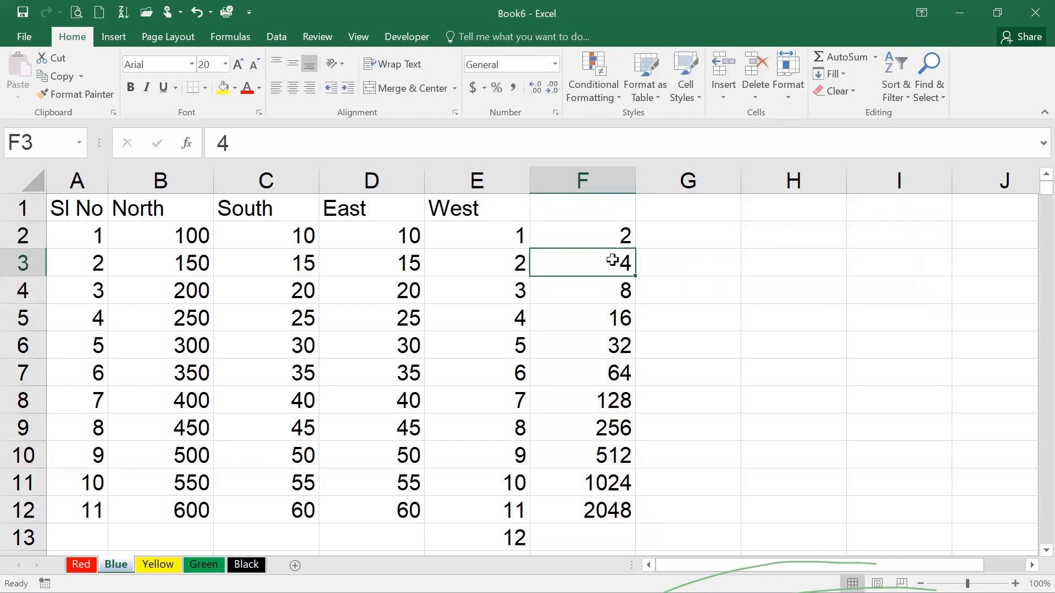
click(613, 290)
click(615, 317)
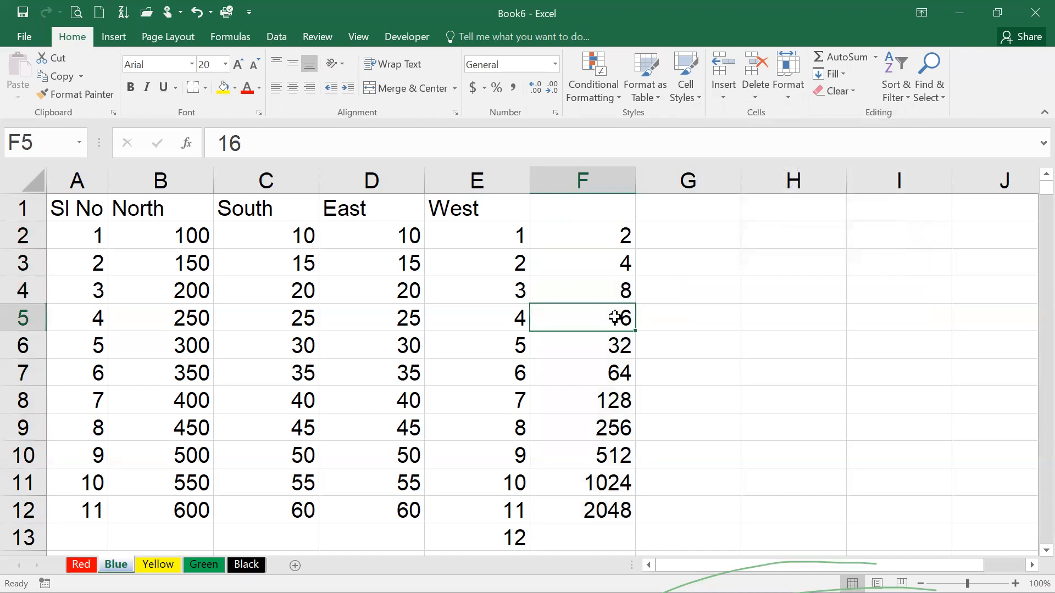
click(612, 344)
click(607, 370)
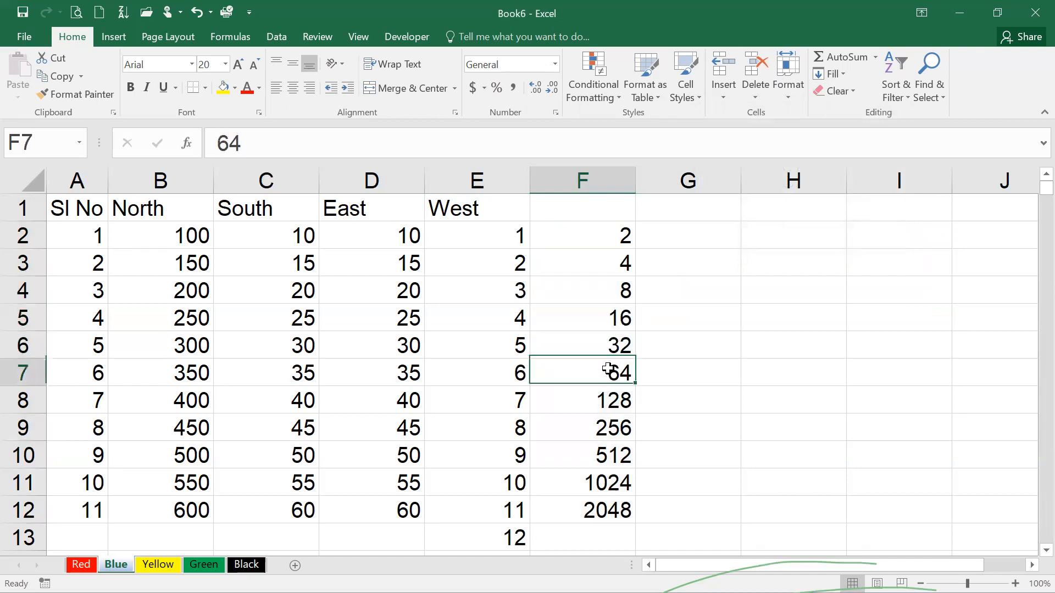
click(598, 408)
click(599, 429)
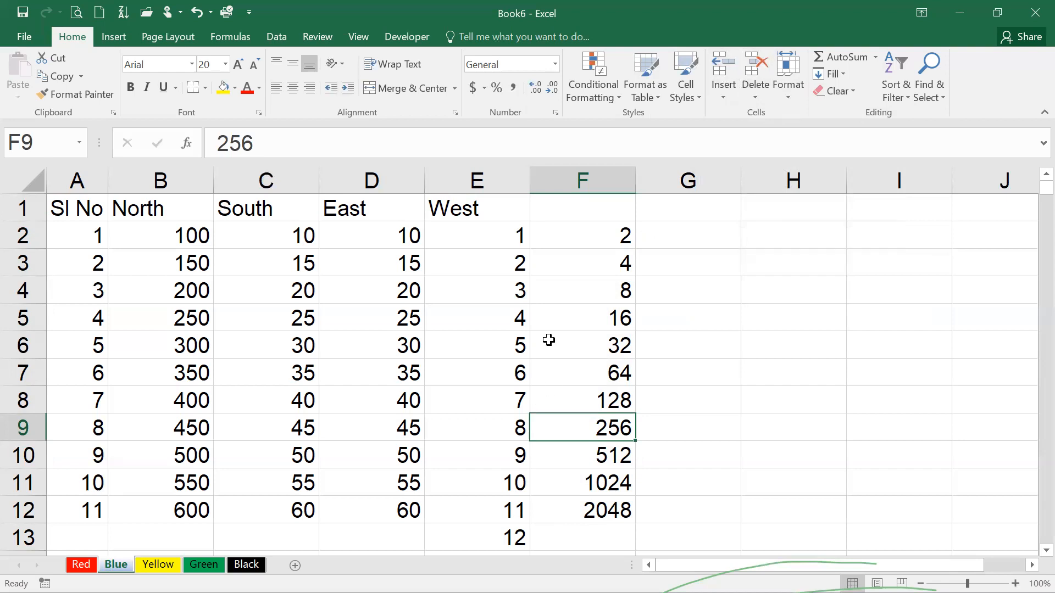
click(591, 229)
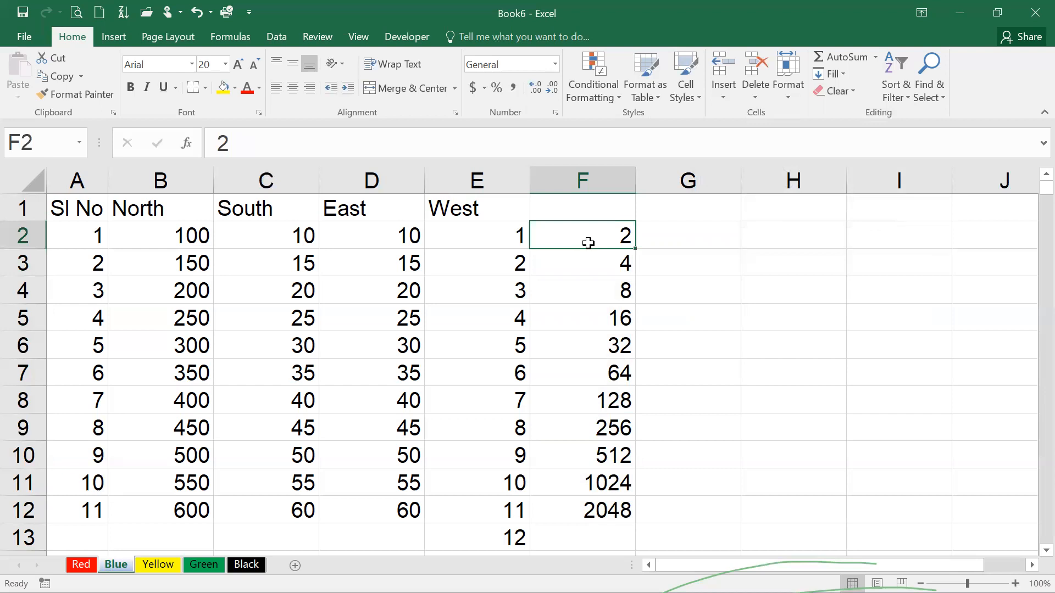
Try to fill a growth series in columns from the empty cell G2 with a stop value of 2048
drag(664, 238, 655, 506)
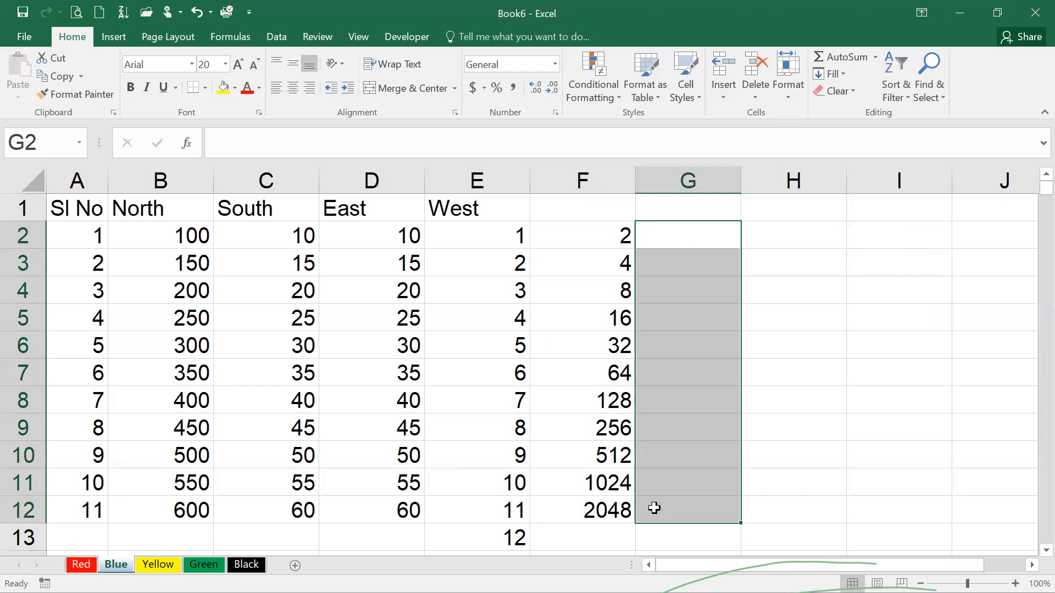
click(669, 235)
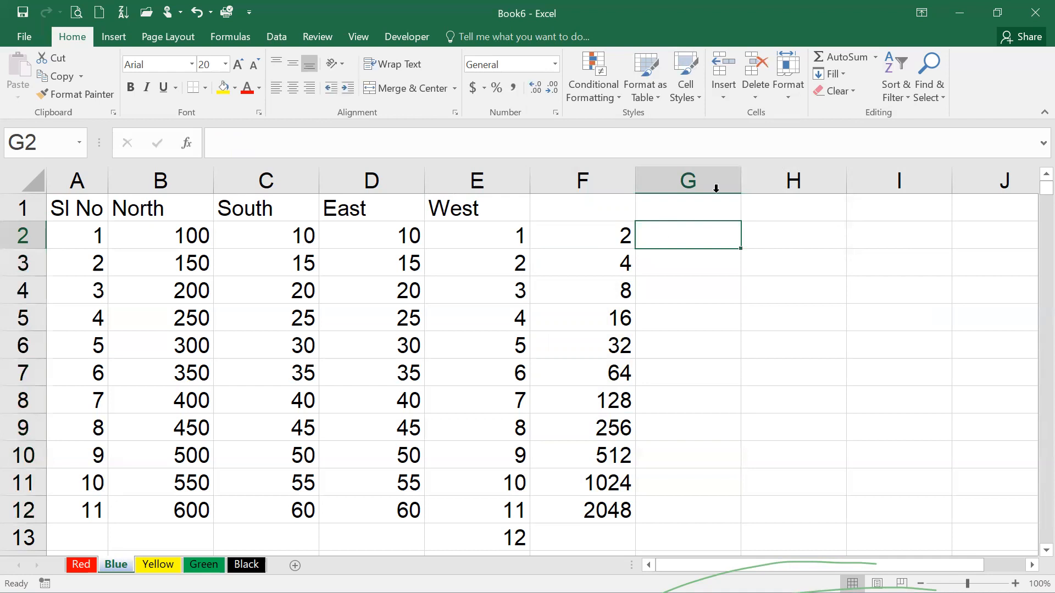
click(839, 70)
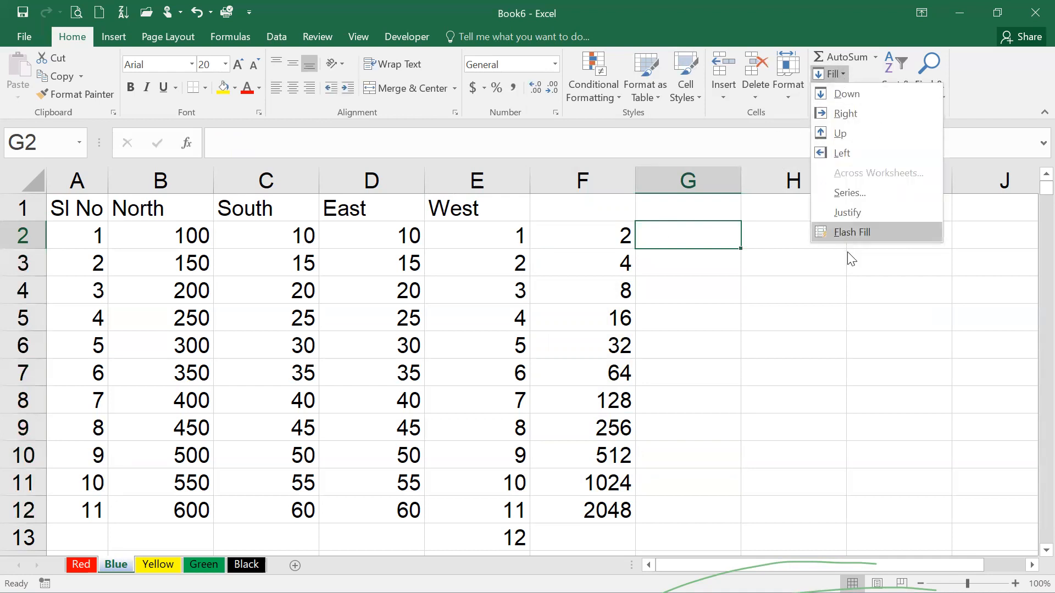
click(866, 189)
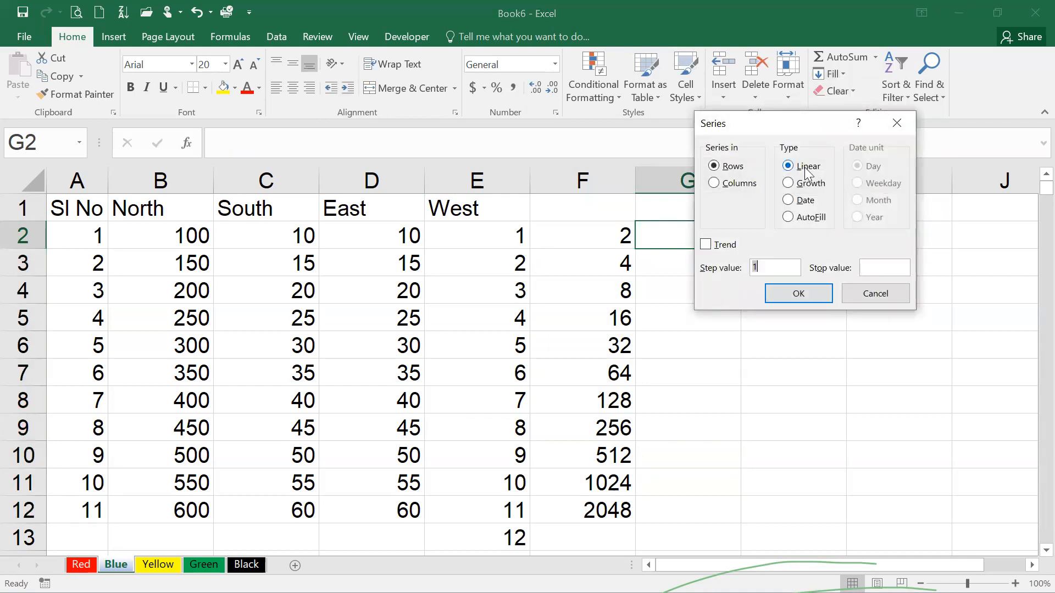
click(810, 183)
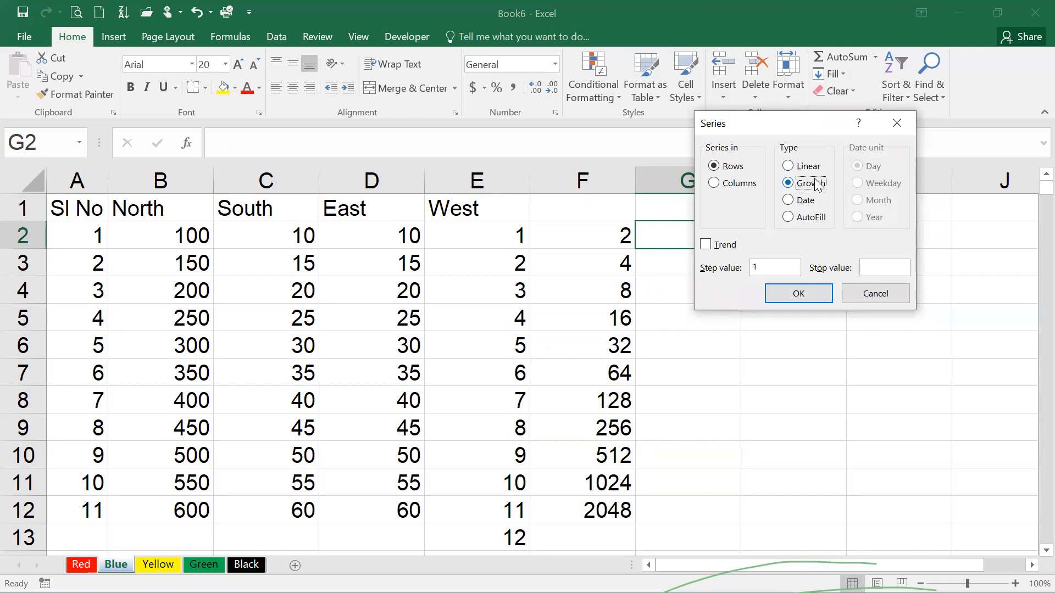
click(723, 189)
drag(891, 123, 996, 116)
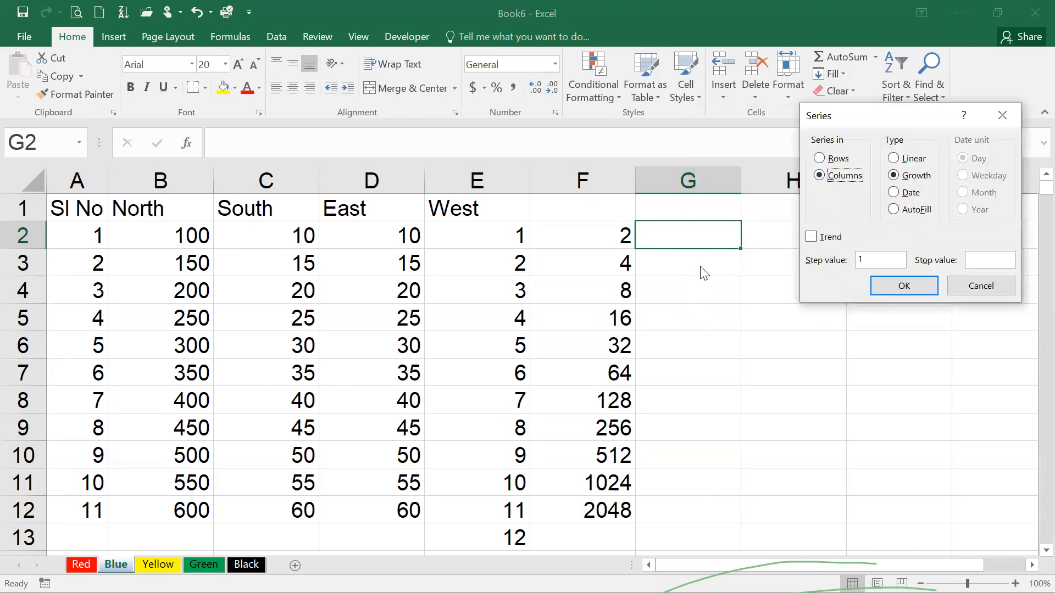
drag(865, 260, 828, 258)
key(BackSpace)
key(BackSpace)
key(Tab)
text(2048)
click(897, 285)
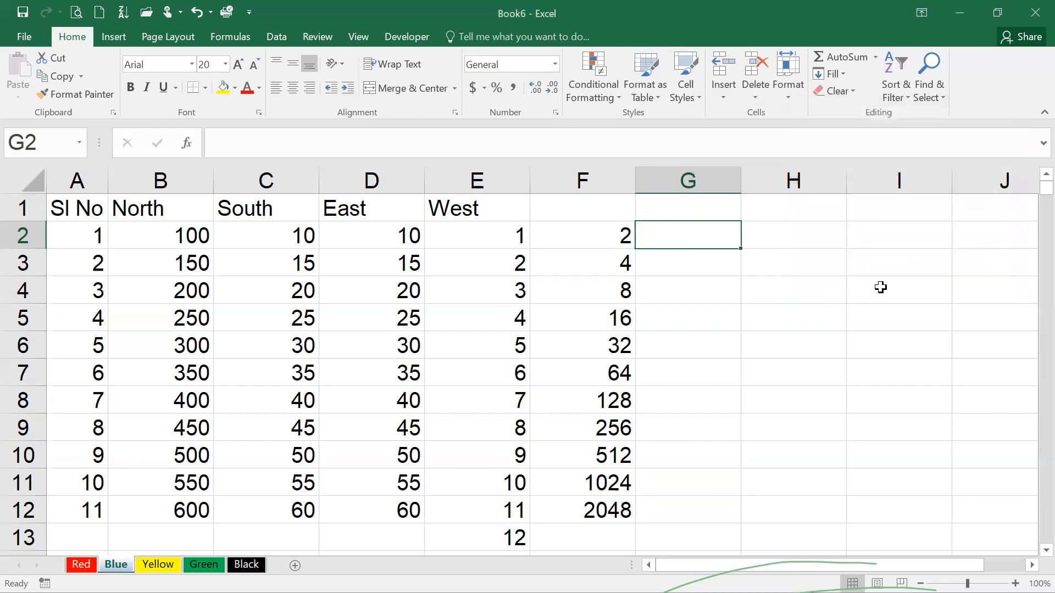
Open the fill options for cell G2
click(843, 73)
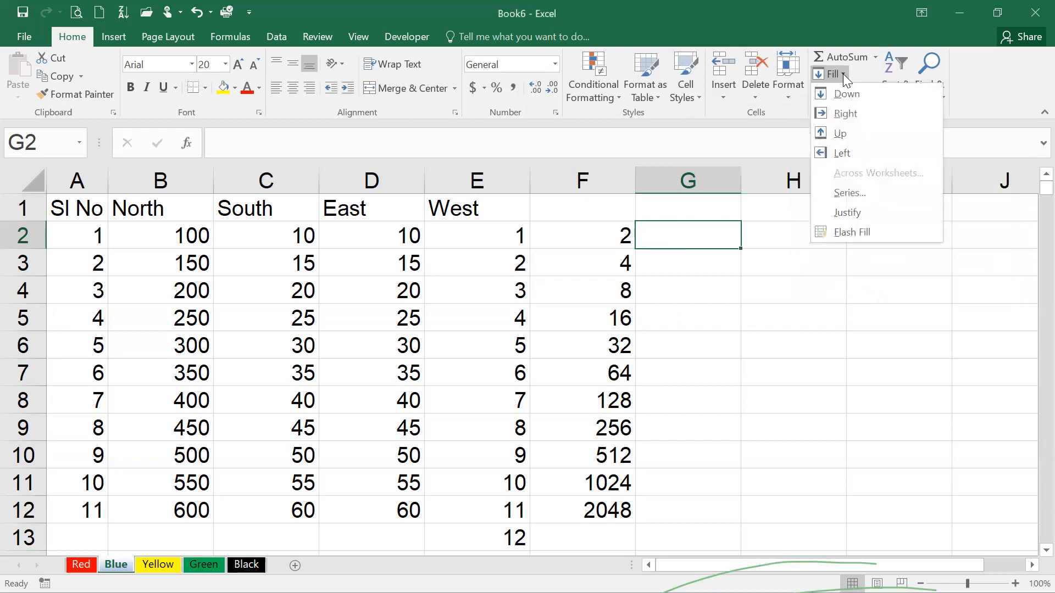